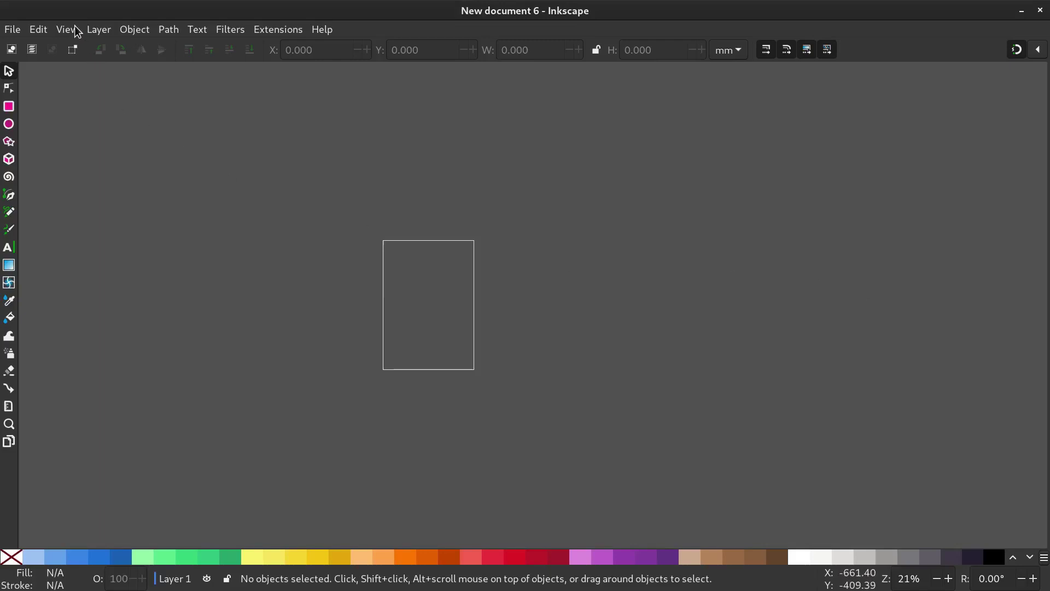
Zoom the canvas to 1:1 and pan left to an empty area beside the page.
left_click(77, 31)
mouse_move(76, 49)
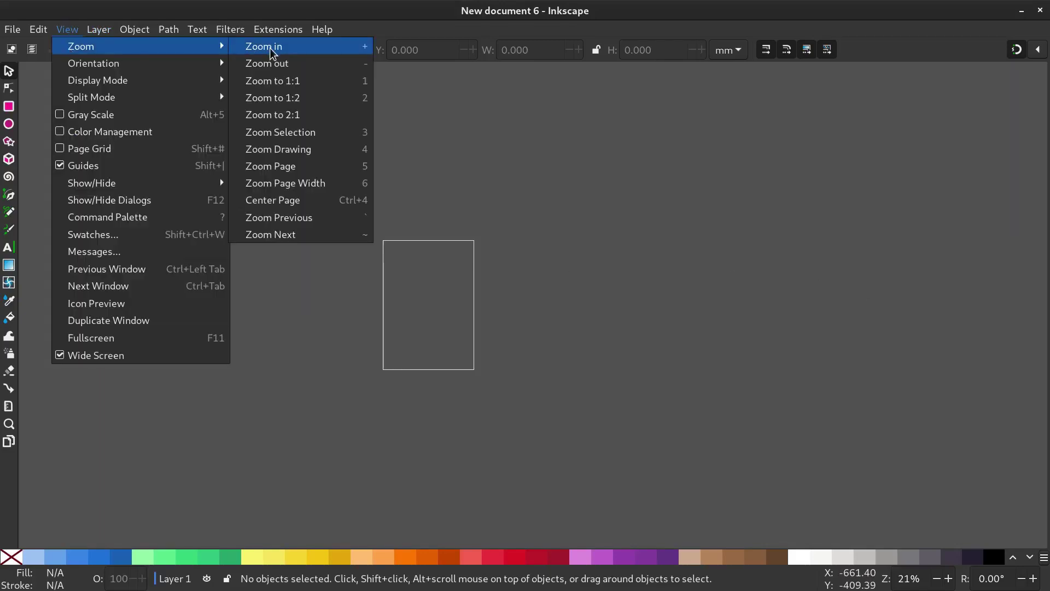
left_click(284, 83)
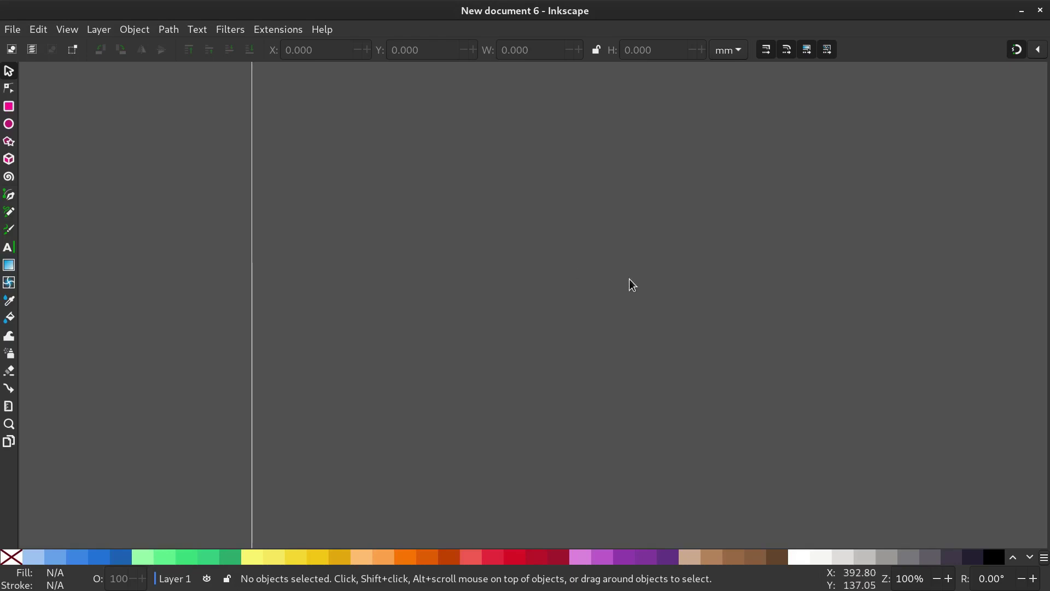
left_click_drag(629, 279, 159, 273)
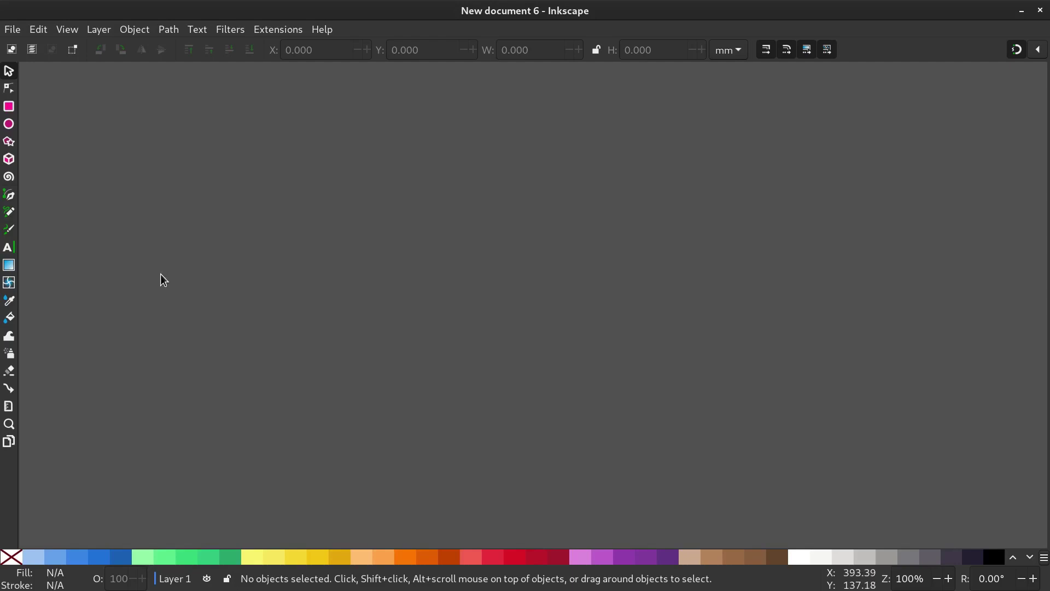
Create a new axonometric grid in Document Properties.
left_click(12, 29)
key("Escape")
left_click(12, 29)
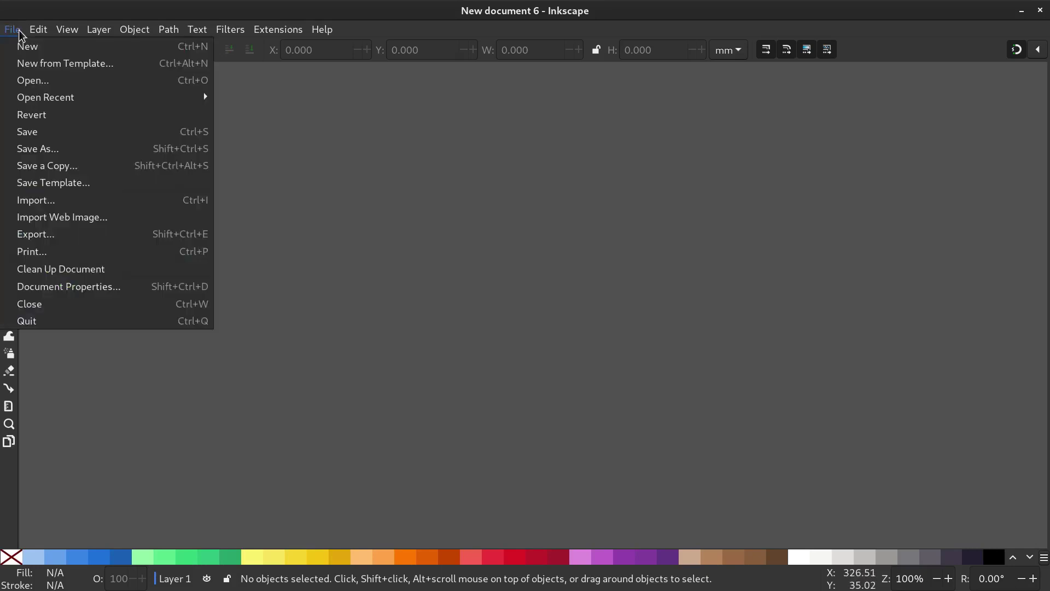
key("Escape")
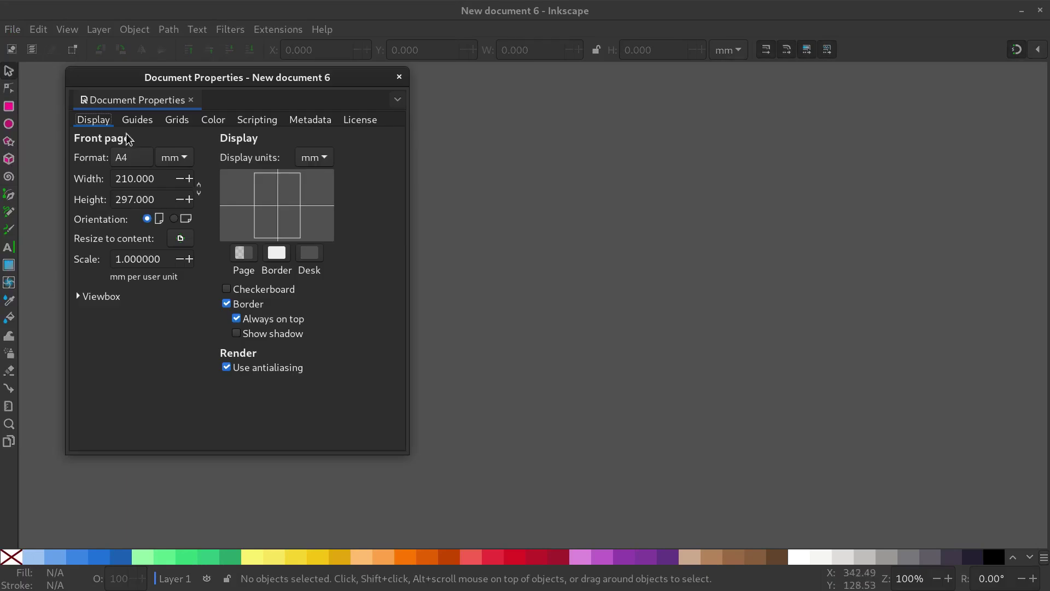
left_click(176, 118)
left_click(207, 152)
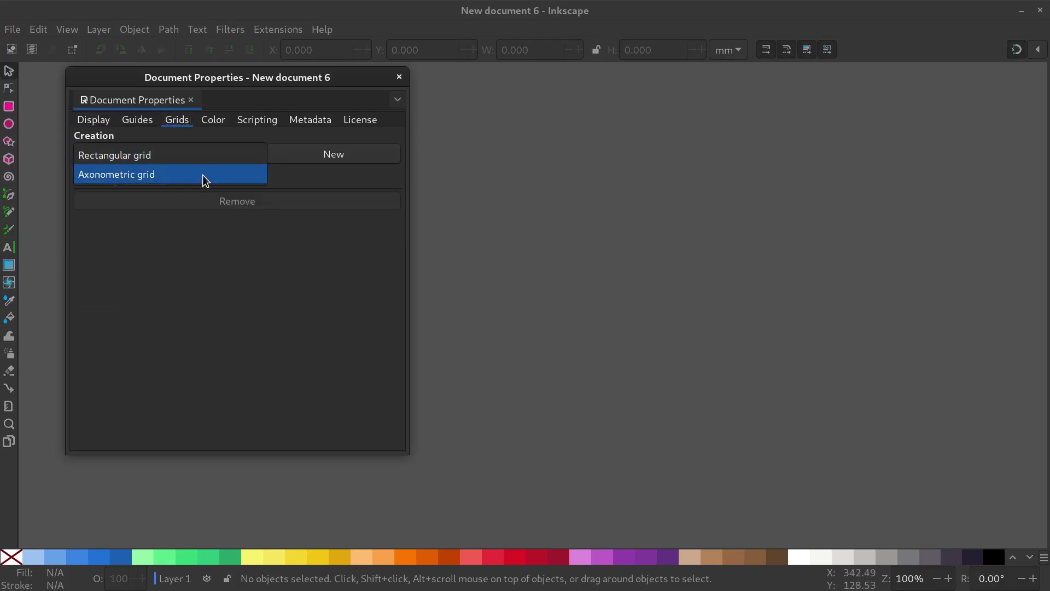
left_click(202, 176)
left_click(317, 157)
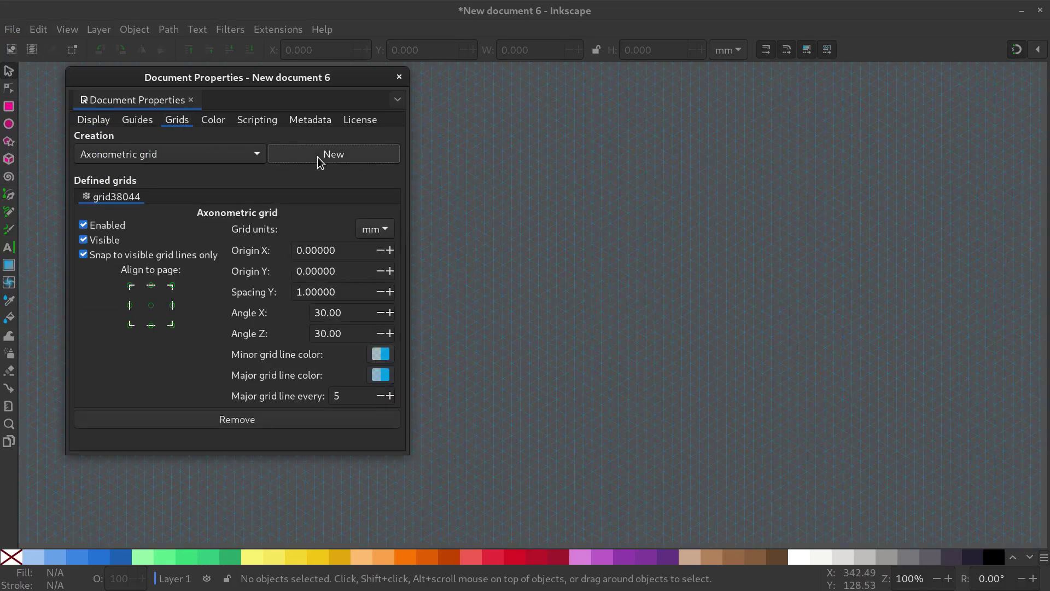
Set the axonometric grid's major line colour to white and close the dialog.
left_click(381, 355)
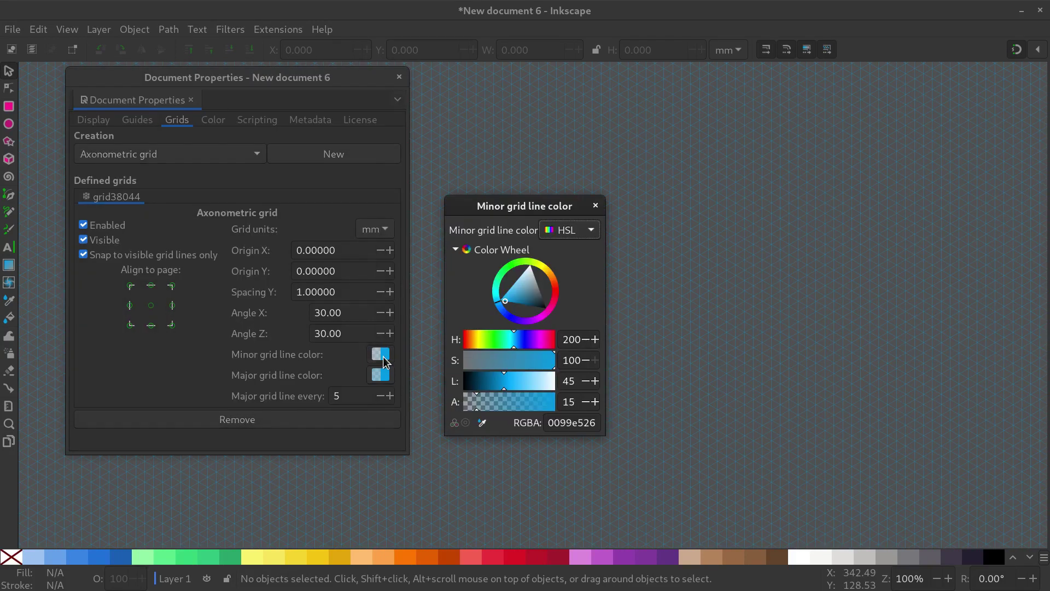
left_click(595, 206)
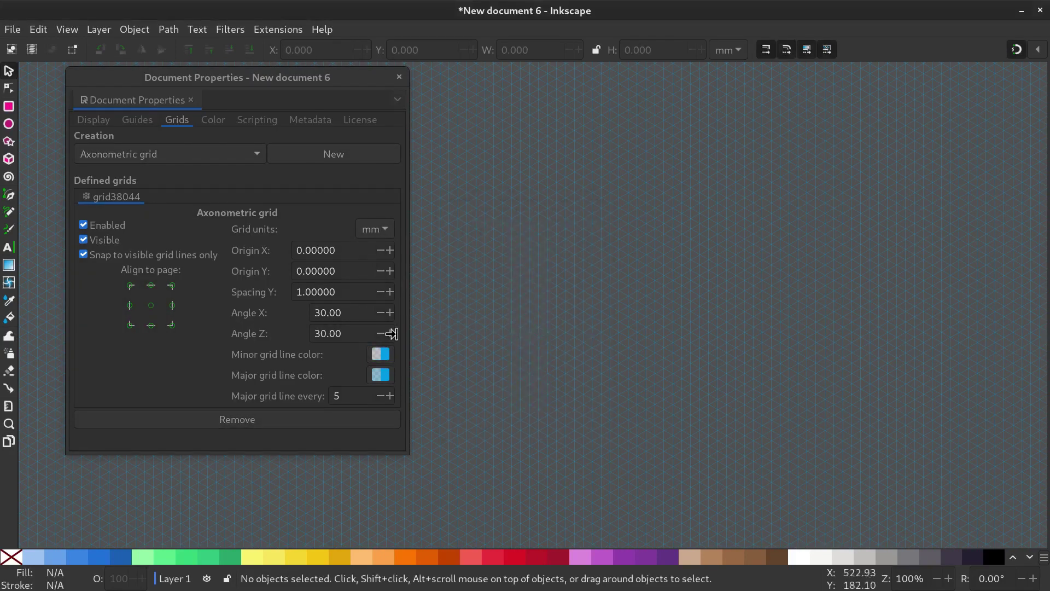
left_click(380, 374)
left_click_drag(496, 382, 558, 381)
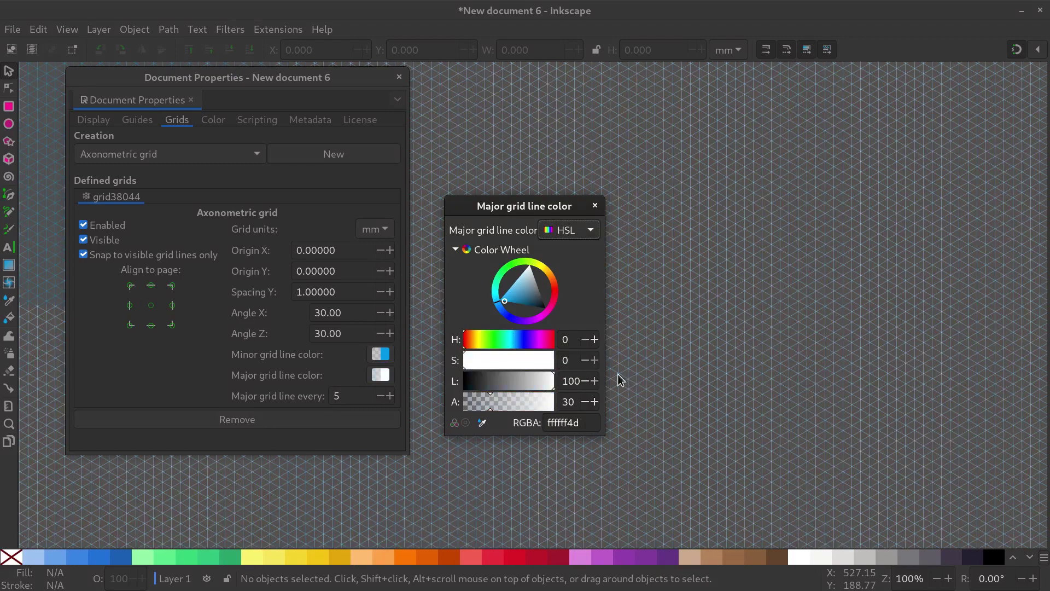
left_click(595, 206)
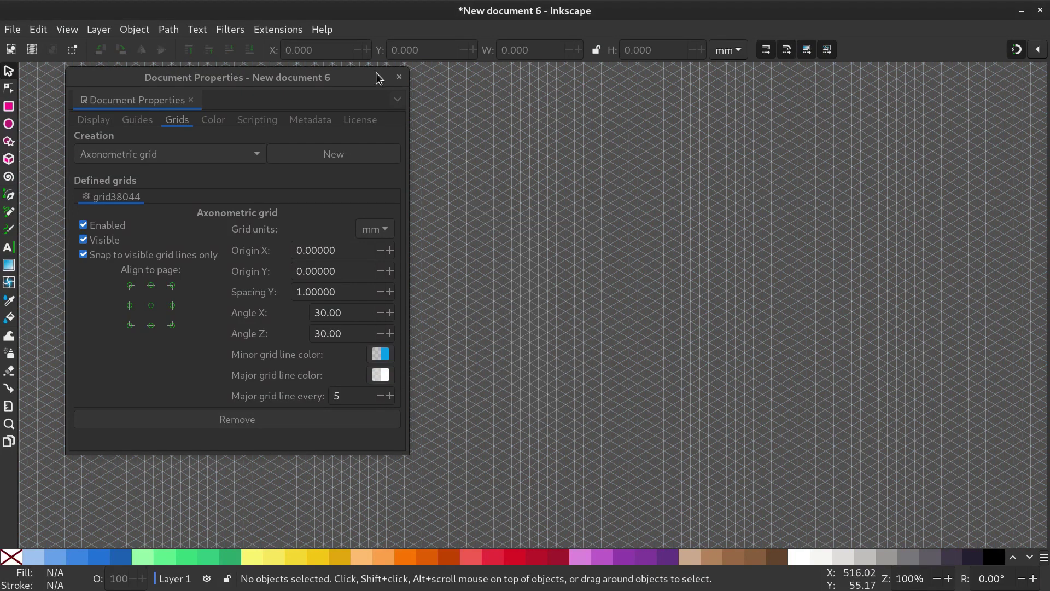
left_click(400, 79)
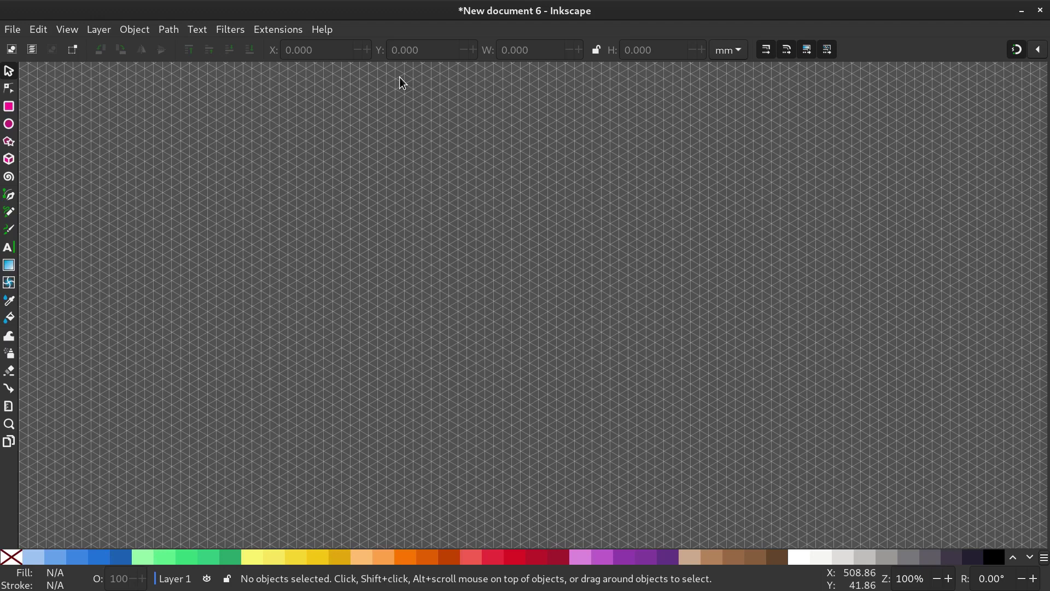
Write the text EFFECT on the canvas with the Text tool.
key("t")
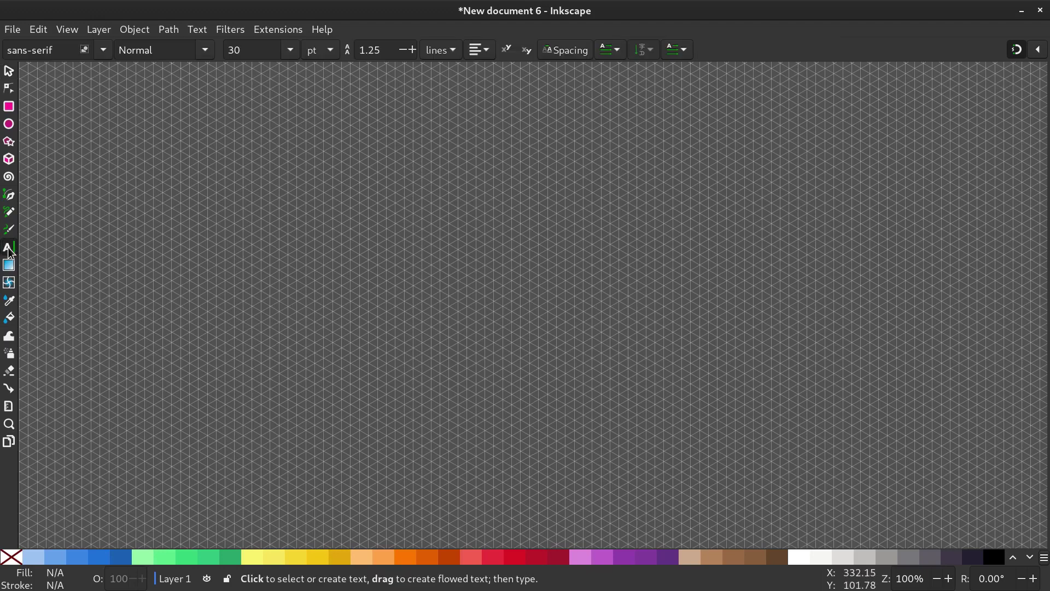
key("e")
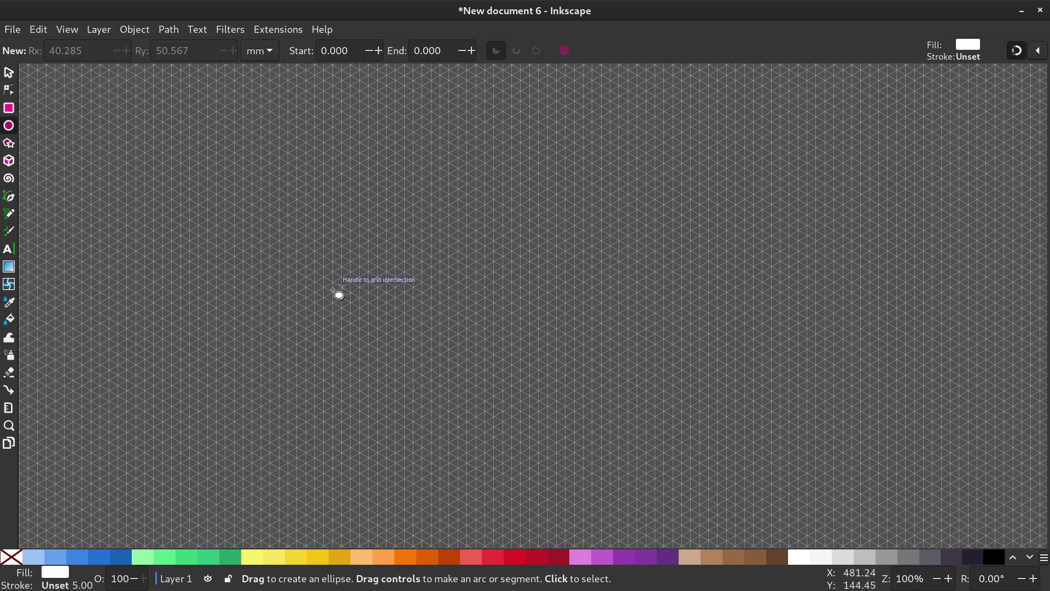
key("t")
left_click(342, 295)
type("E")
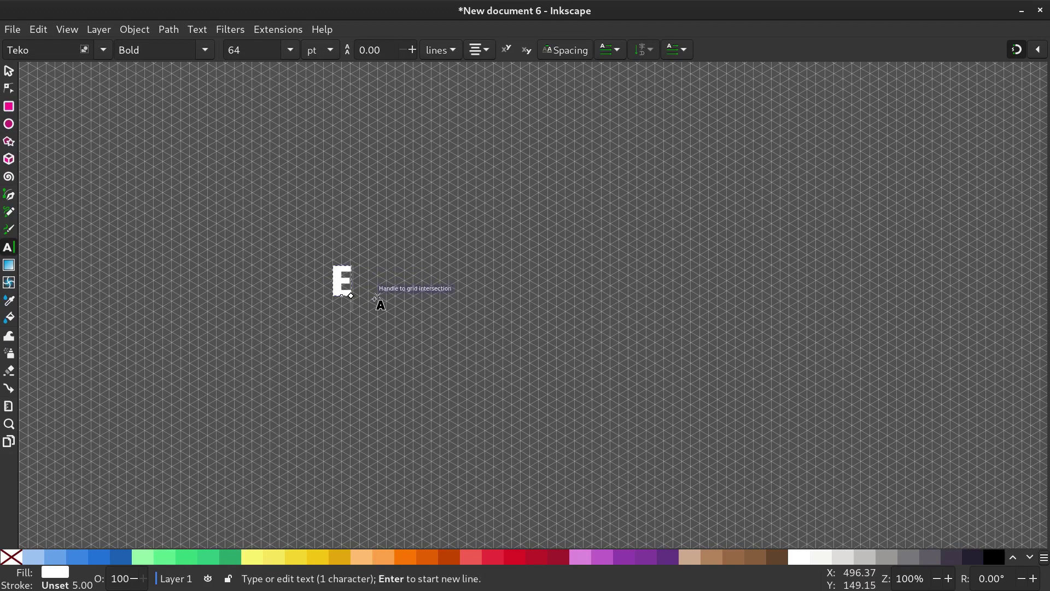
type("FFECT")
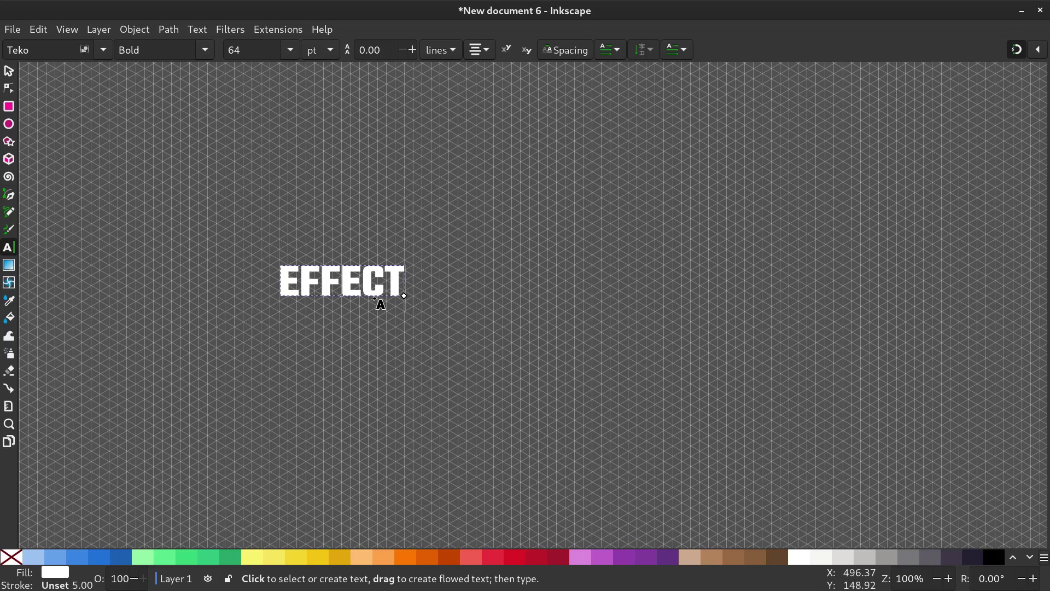
Set the EFFECT text to 64 pt in Text and Font.
left_click(195, 29)
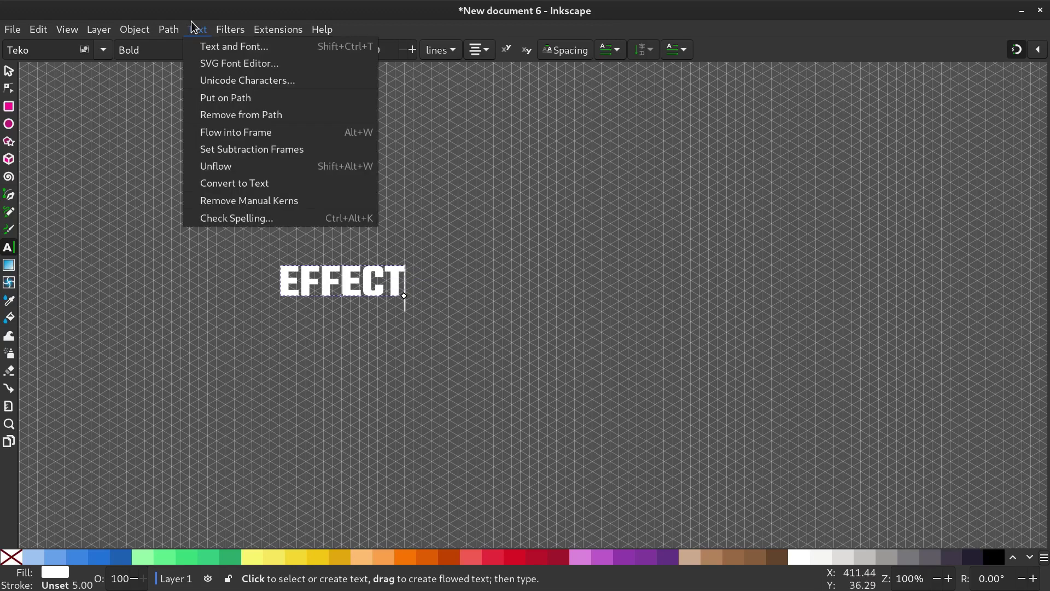
left_click(201, 46)
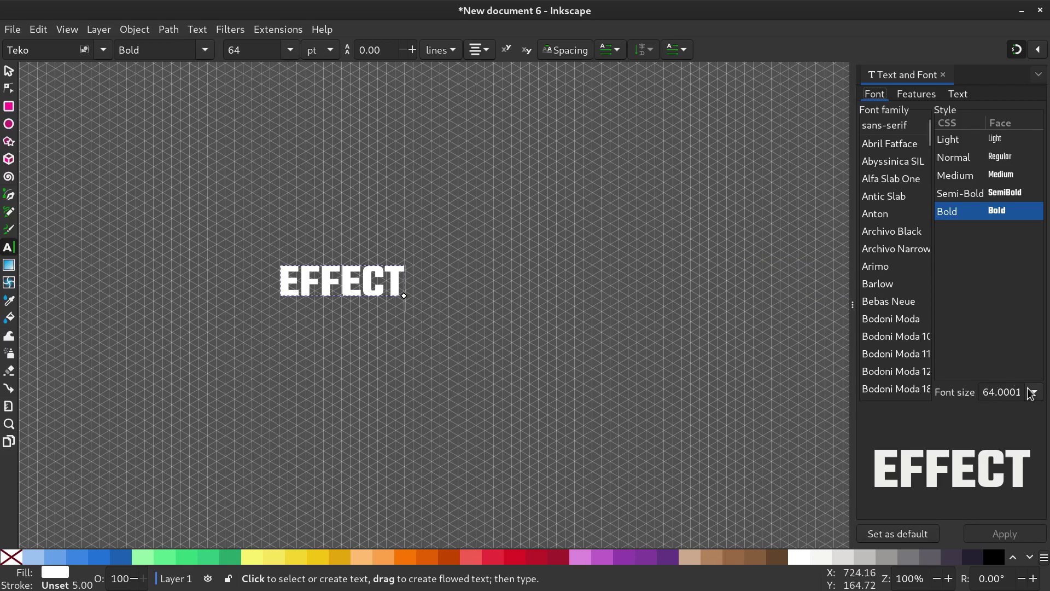
left_click(1032, 393)
left_click(1000, 521)
left_click(1034, 391)
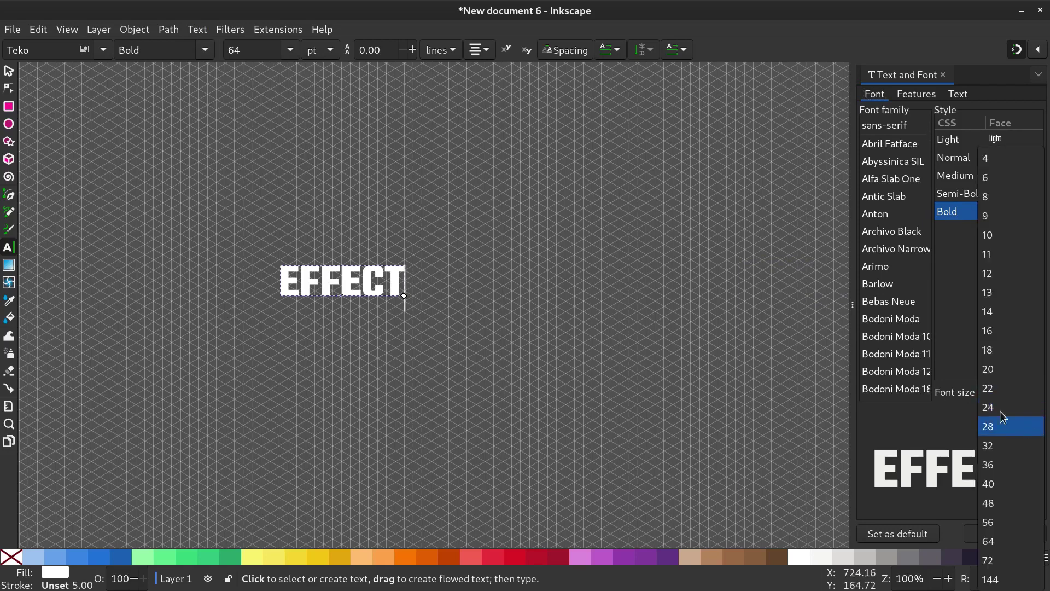
left_click(1000, 544)
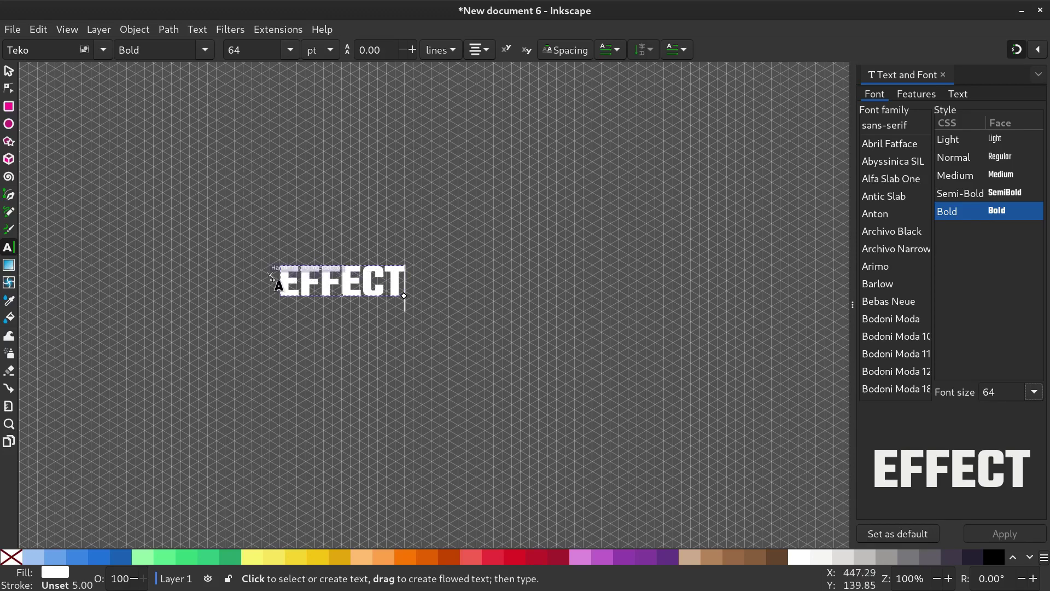
Convert the EFFECT text into paths with Object to Path.
scroll(276, 290, "up", 2)
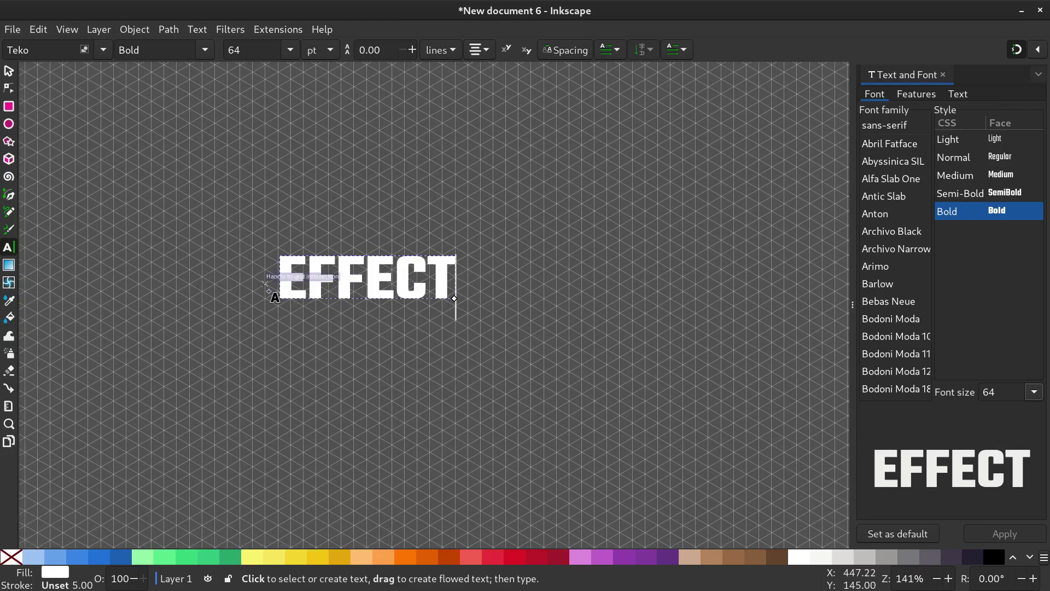
scroll(372, 292, "up", 2)
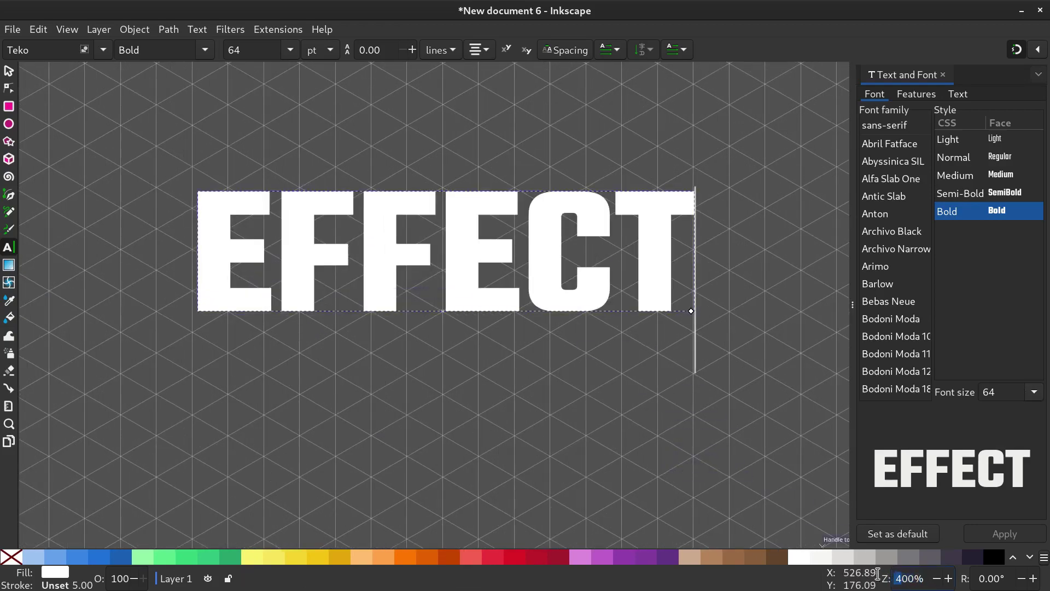
left_click(907, 581)
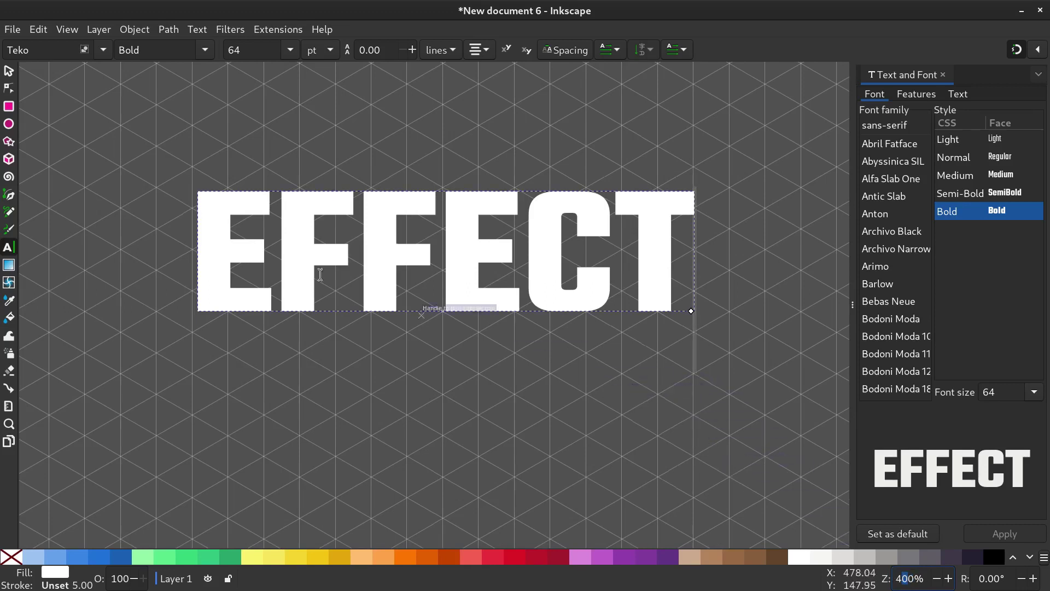
left_click(7, 72)
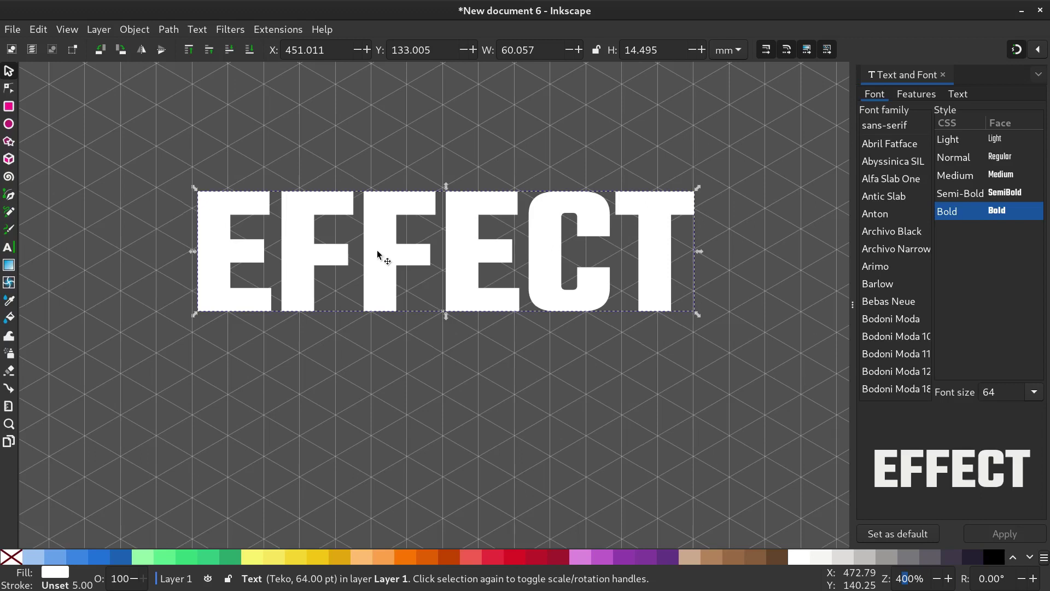
left_click(170, 30)
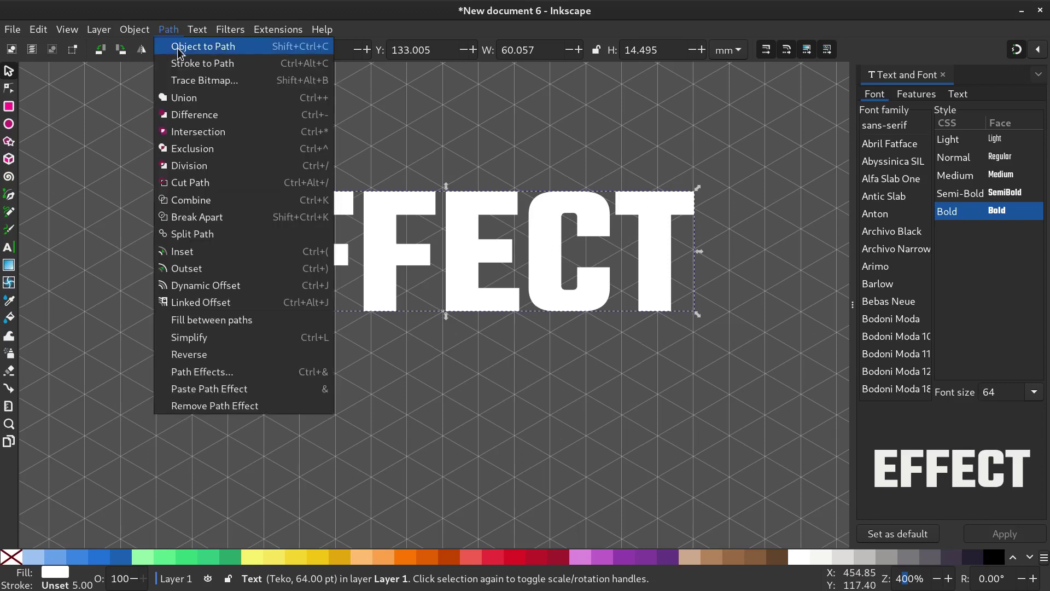
left_click(181, 45)
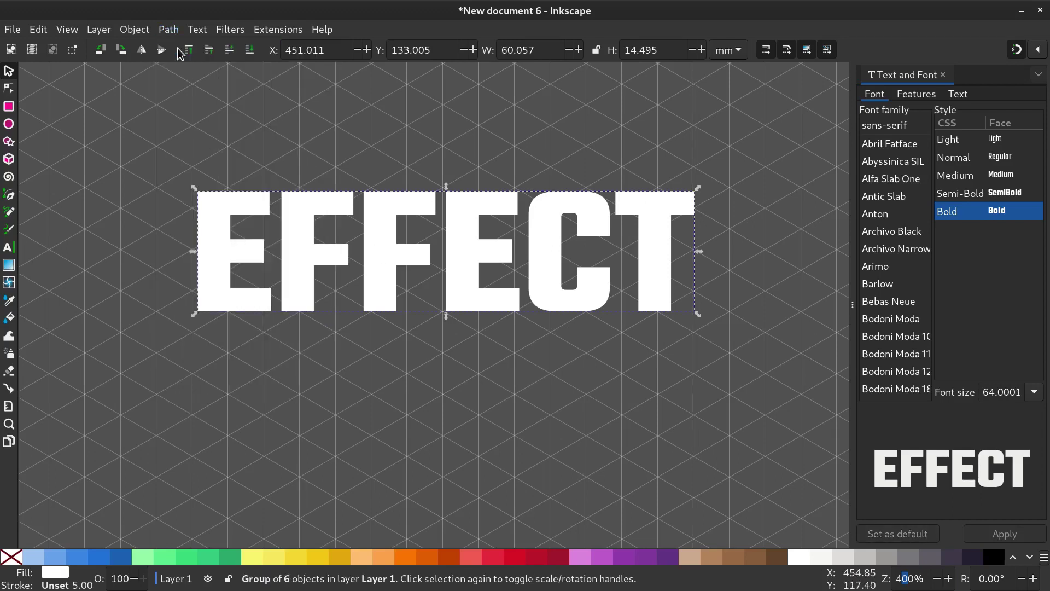
Select all six letter paths and union them into a single path.
double_click(301, 255)
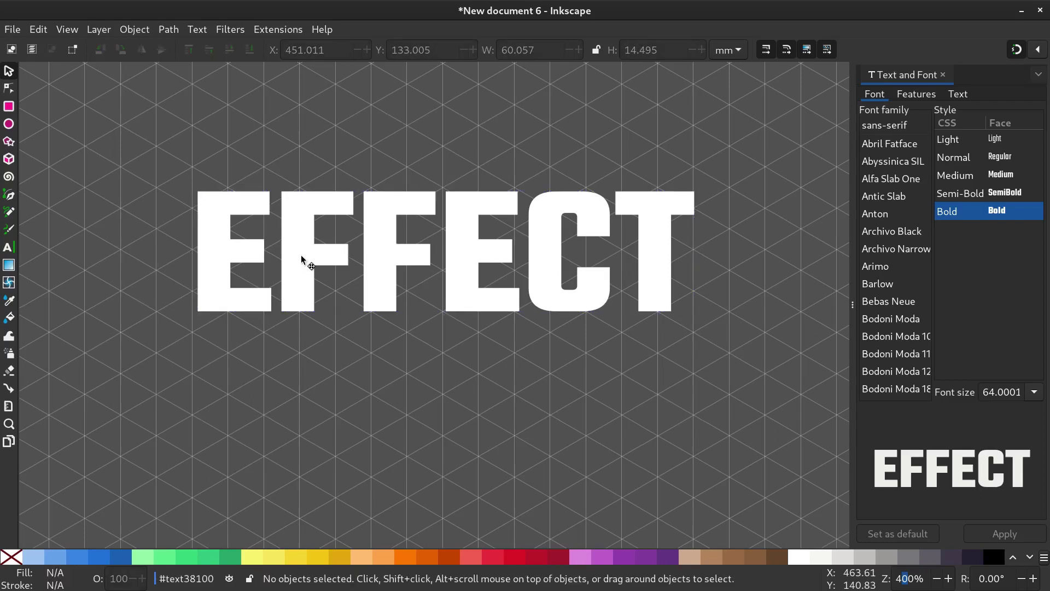
left_click(301, 255)
left_click(388, 258)
left_click(469, 268)
key("n")
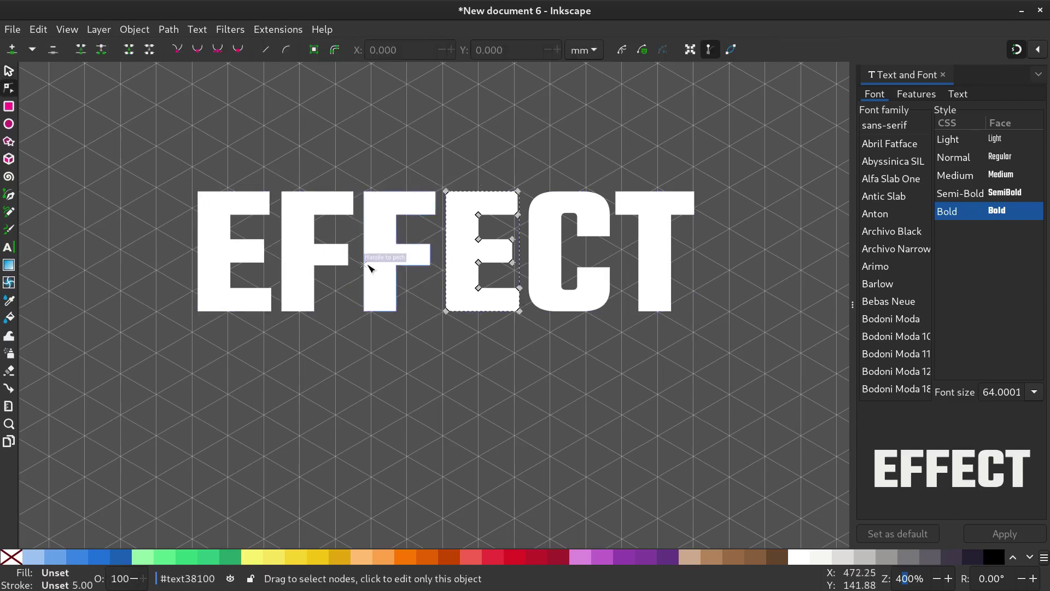
left_click(327, 251)
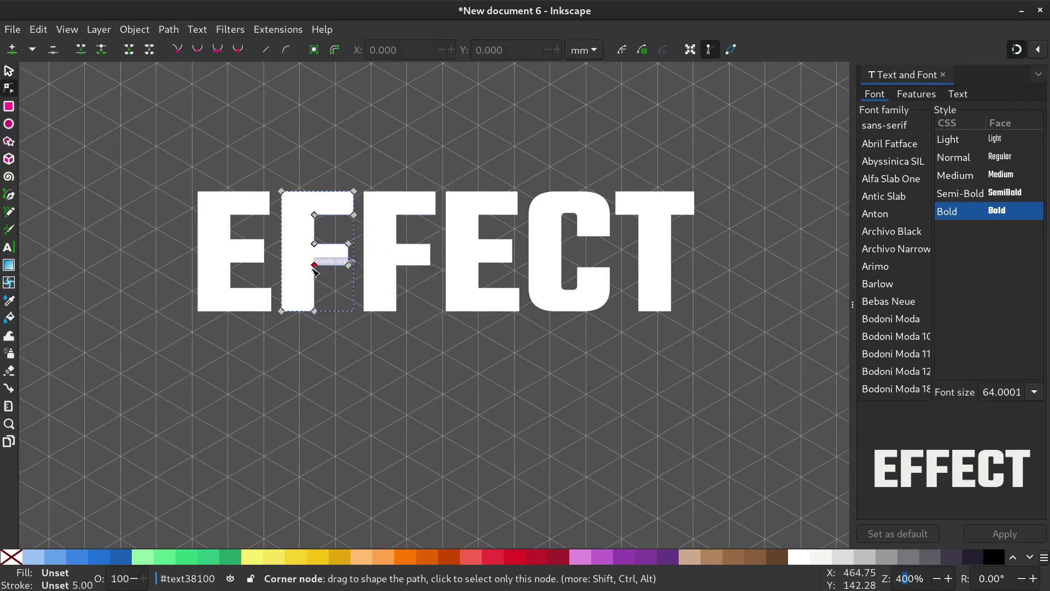
left_click(7, 71)
left_click_drag(117, 143, 774, 413)
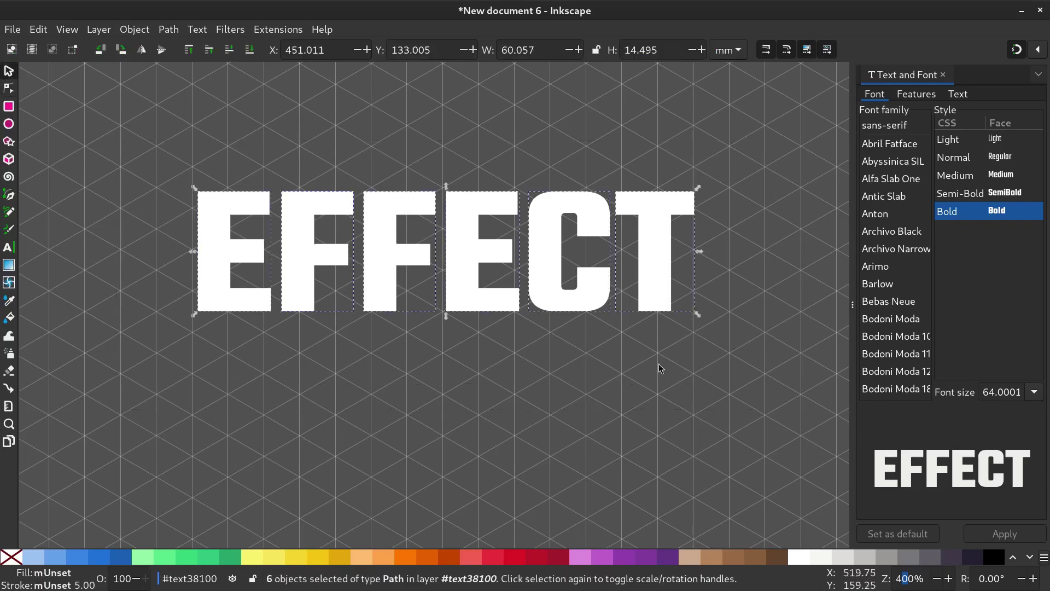
left_click(176, 33)
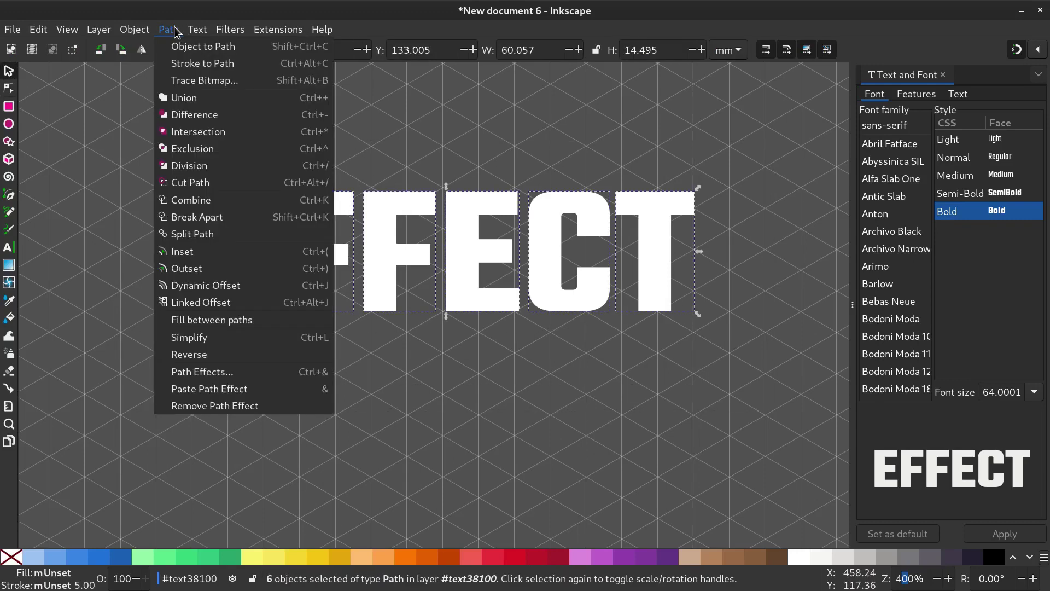
left_click(186, 99)
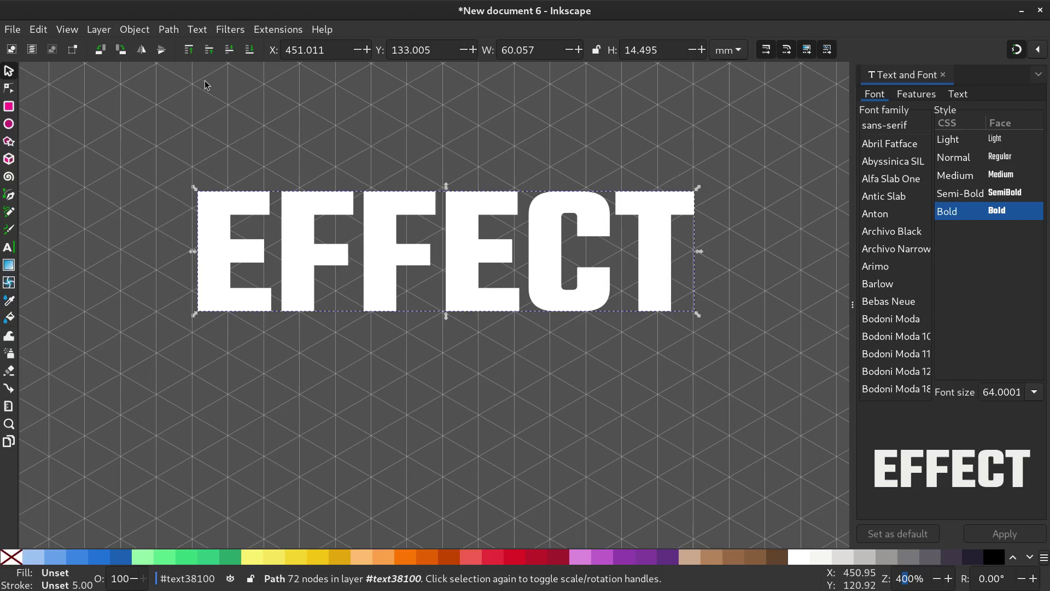
Add a Perspective/Envelope path effect to EFFECT and show its corner handles with the Node tool.
left_click(169, 29)
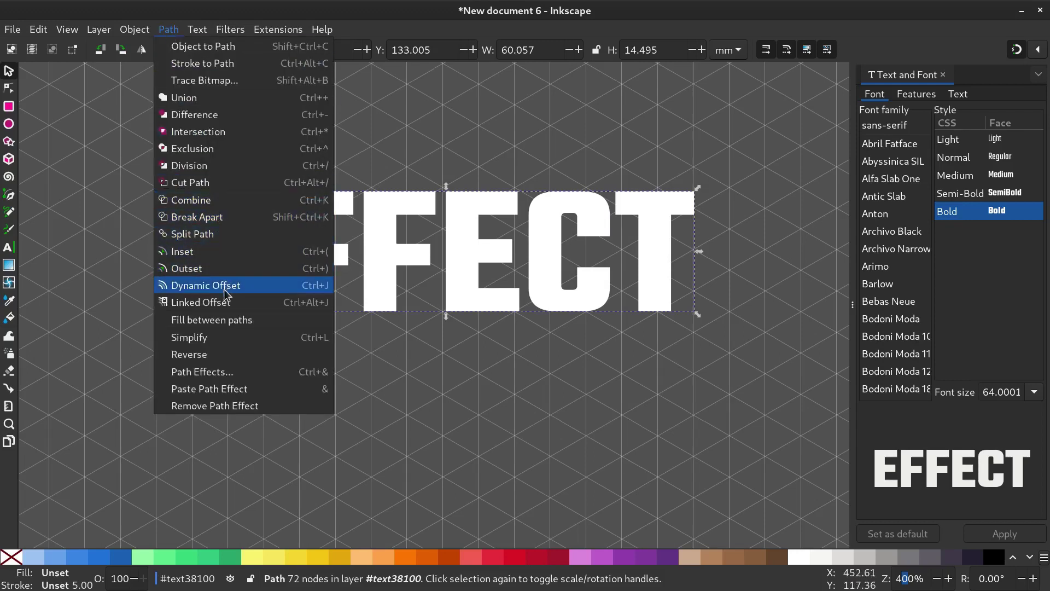
left_click(200, 372)
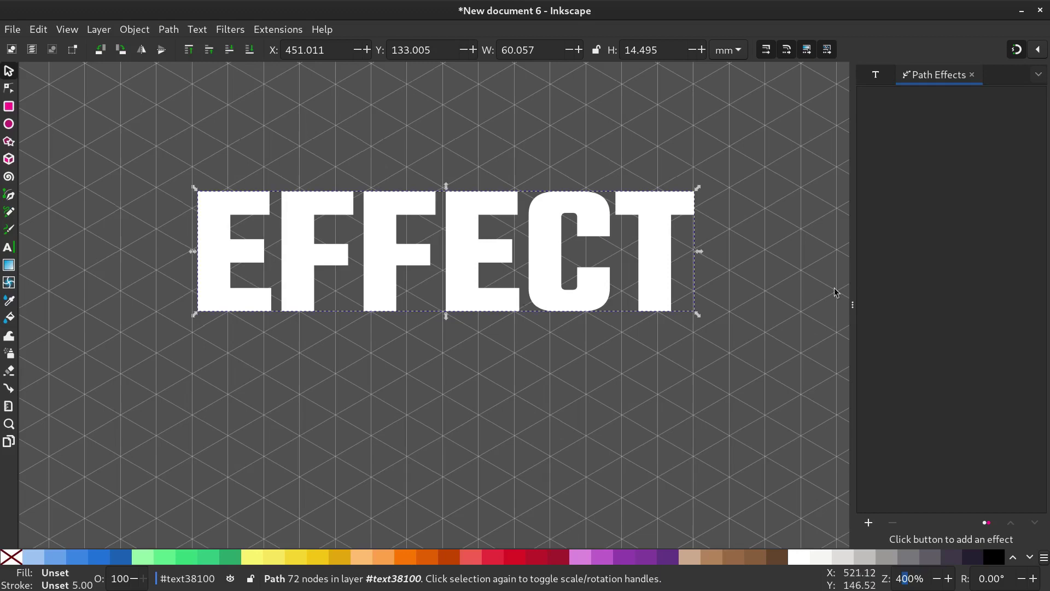
left_click(870, 523)
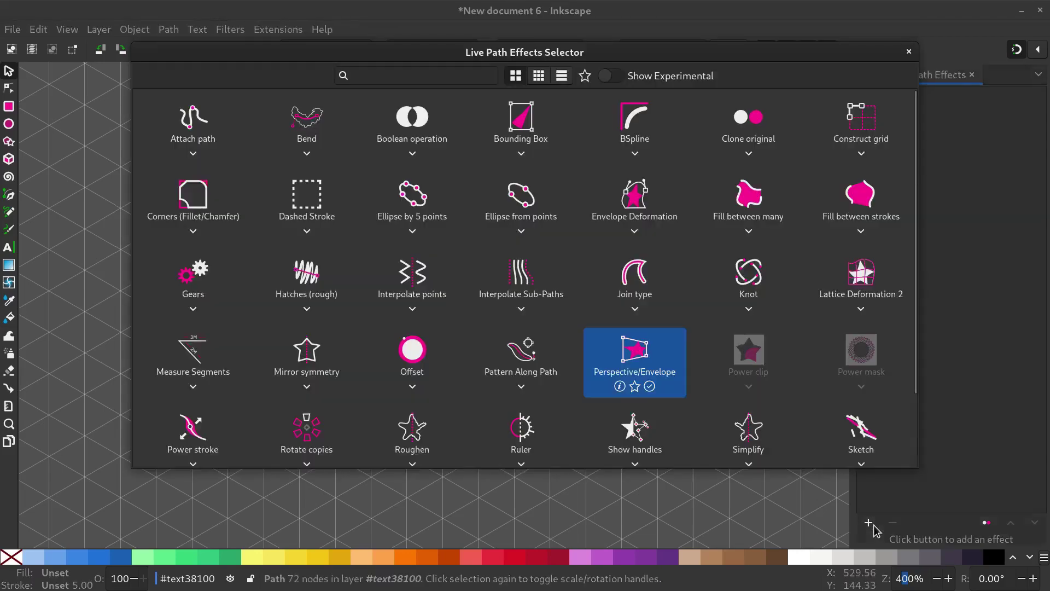
left_click(640, 355)
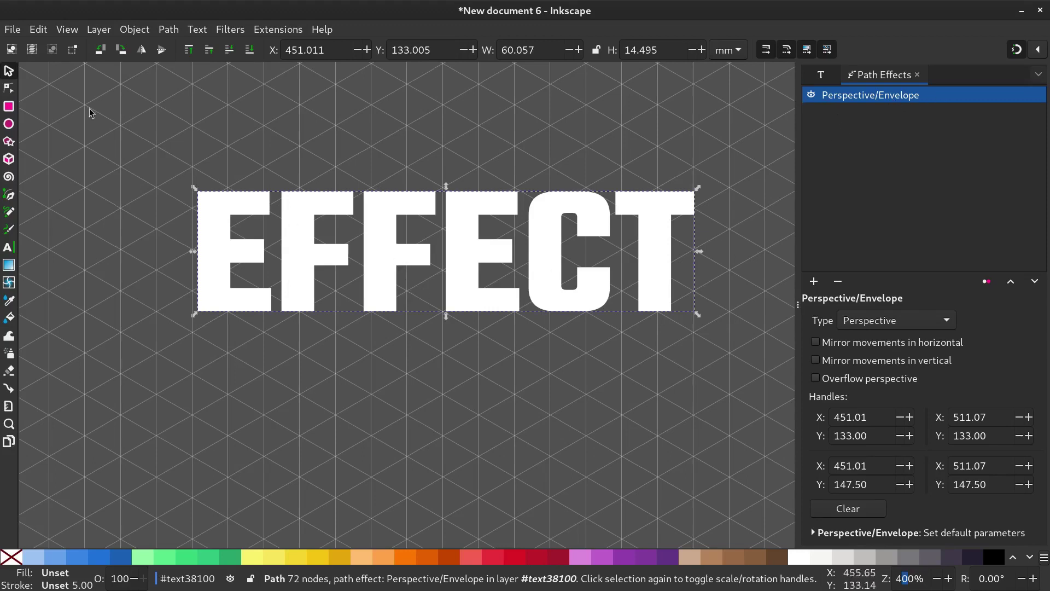
left_click(10, 89)
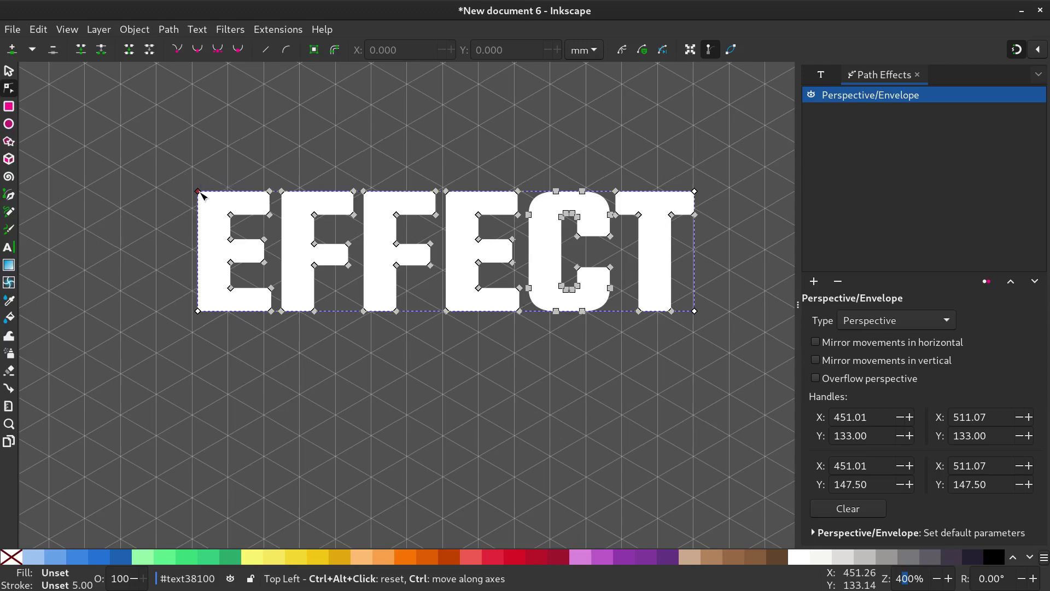
Drag the four envelope corners onto isometric grid points to slant EFFECT onto the grid.
left_click_drag(200, 195, 121, 250)
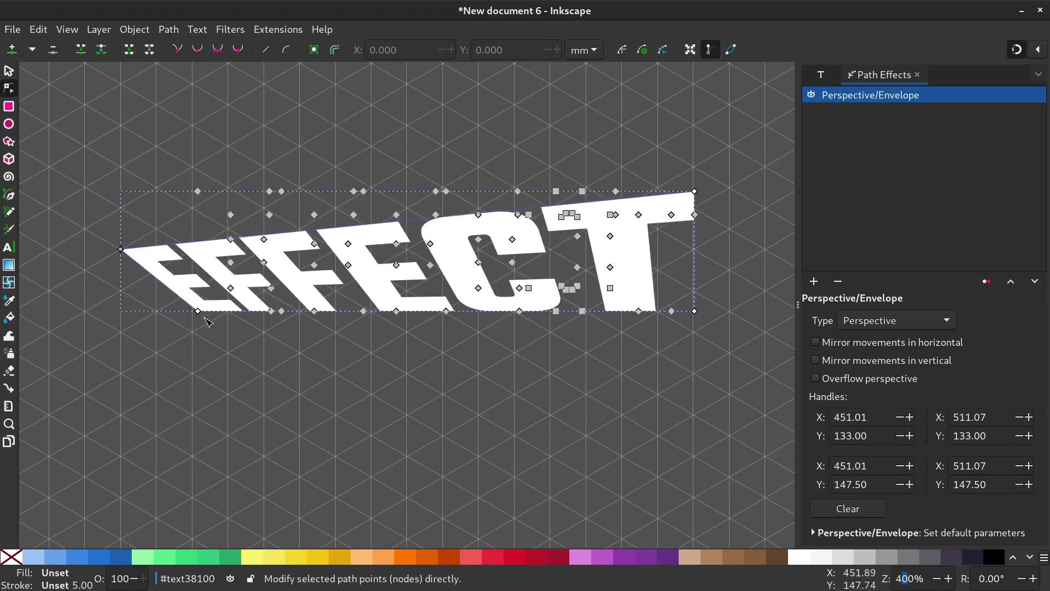
left_click_drag(198, 311, 228, 311)
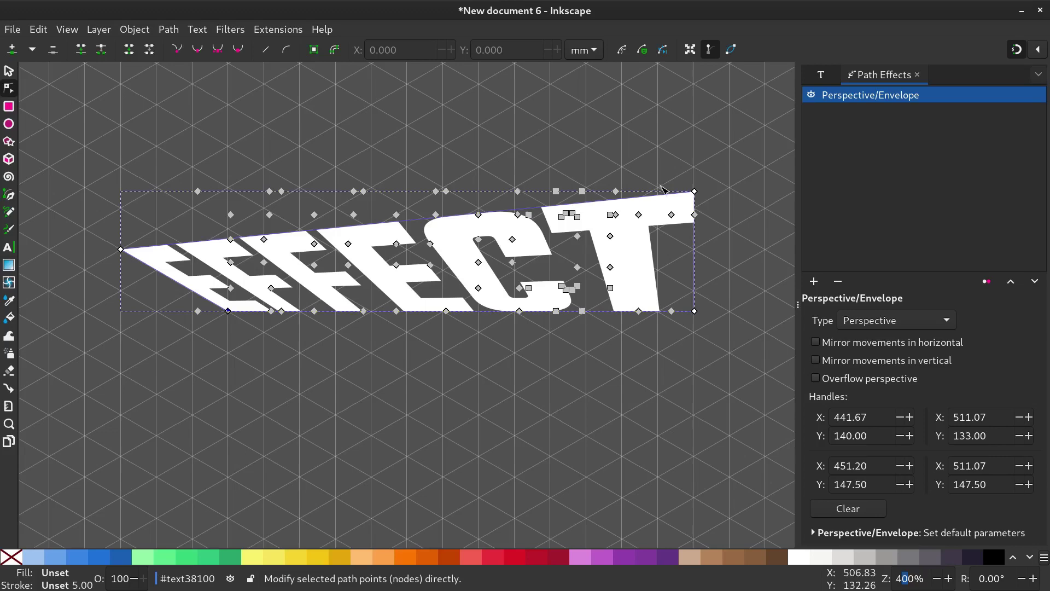
left_click_drag(695, 191, 406, 85)
left_click_drag(694, 312, 550, 124)
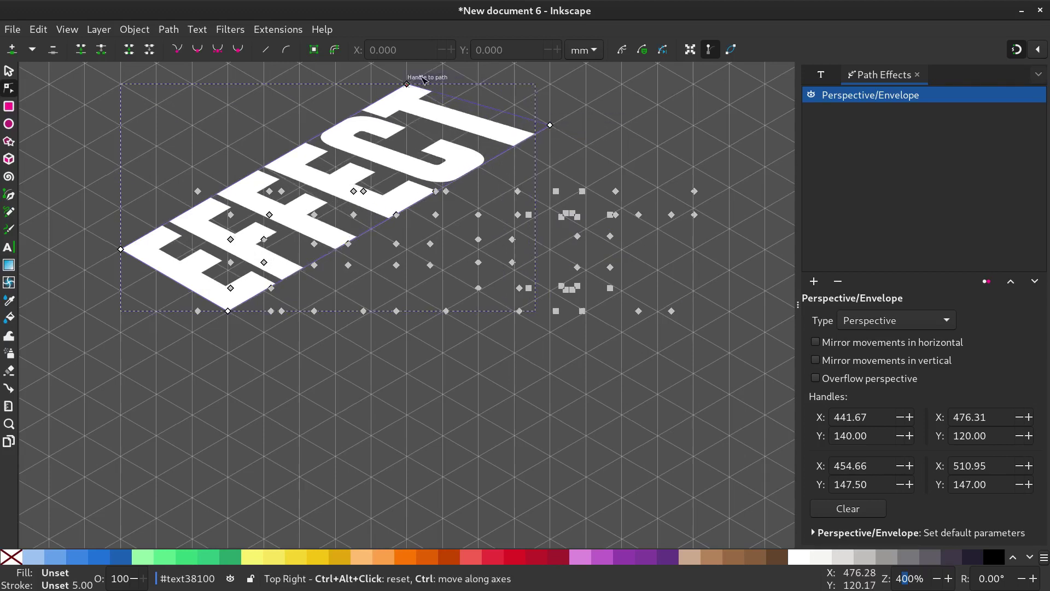
left_click_drag(408, 85, 443, 64)
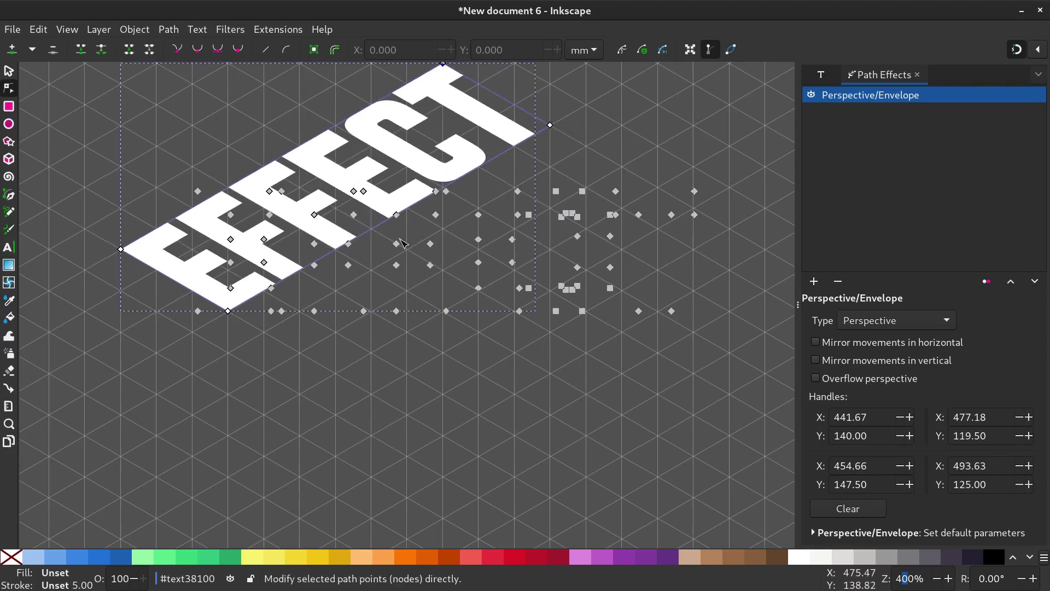
scroll(425, 369, "up", 2)
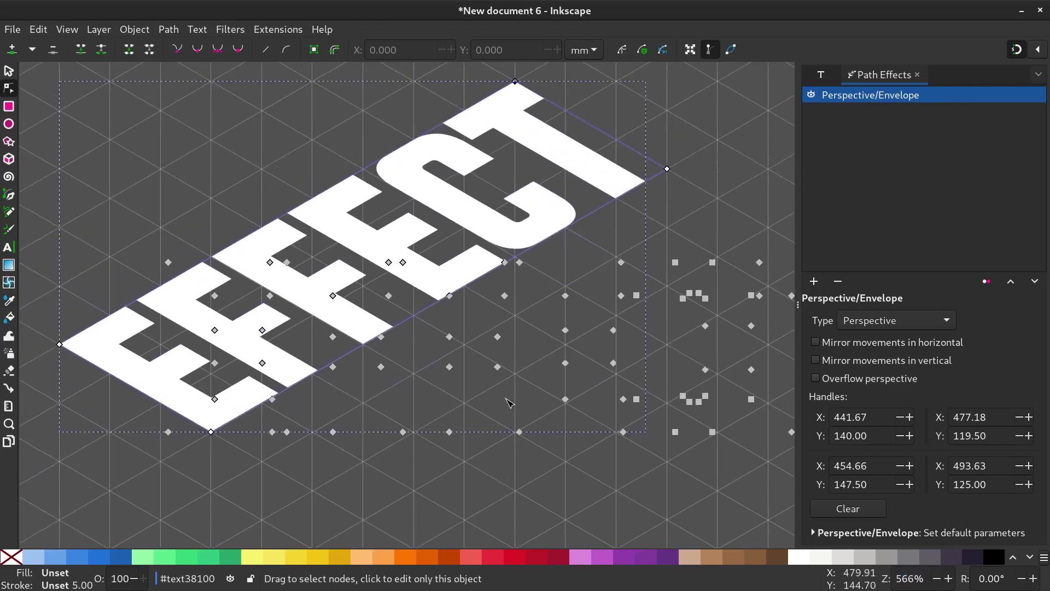
scroll(508, 403, "down", 2)
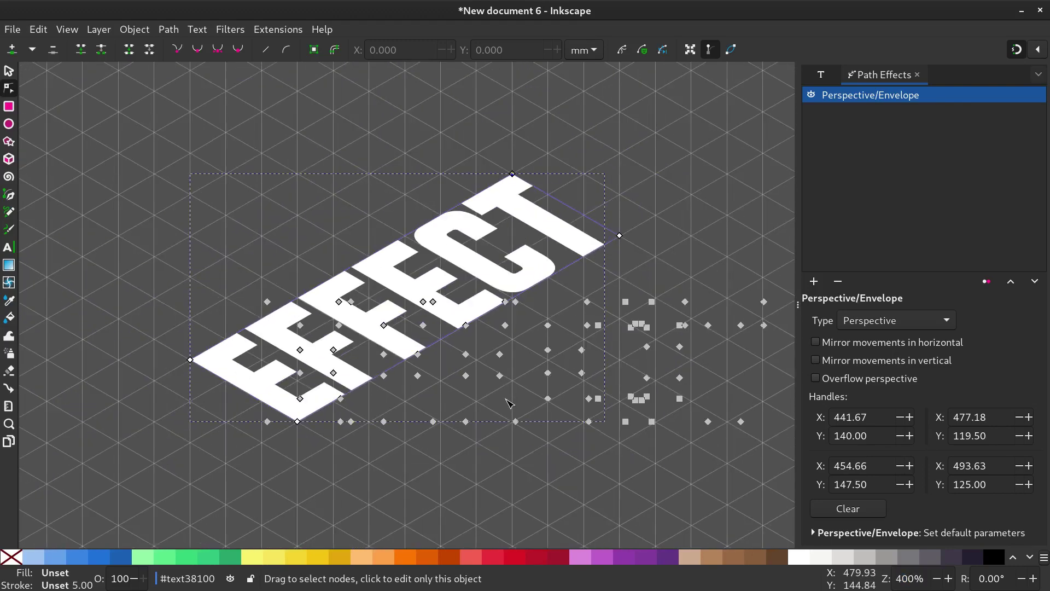
scroll(500, 386, "down", 1)
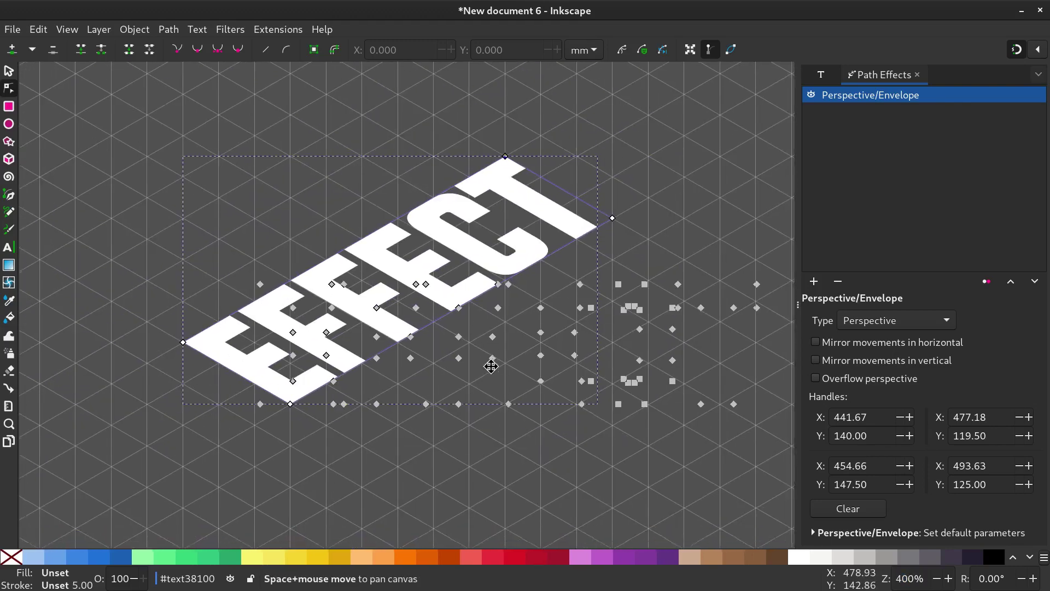
left_click(169, 30)
Bake the warped EFFECT into a plain path and duplicate it.
left_click(180, 49)
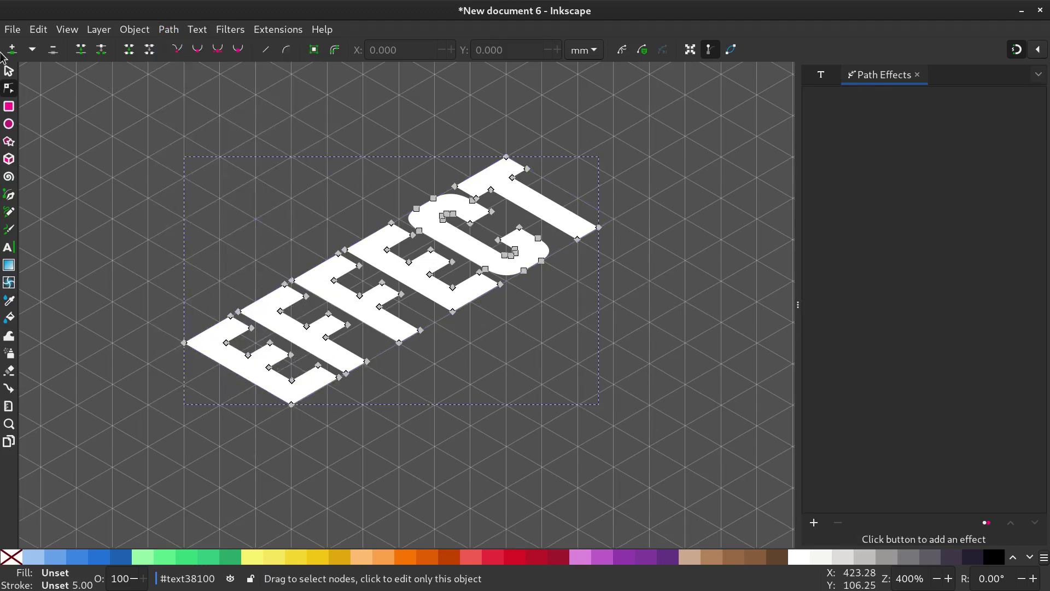
left_click(11, 71)
right_click(296, 330)
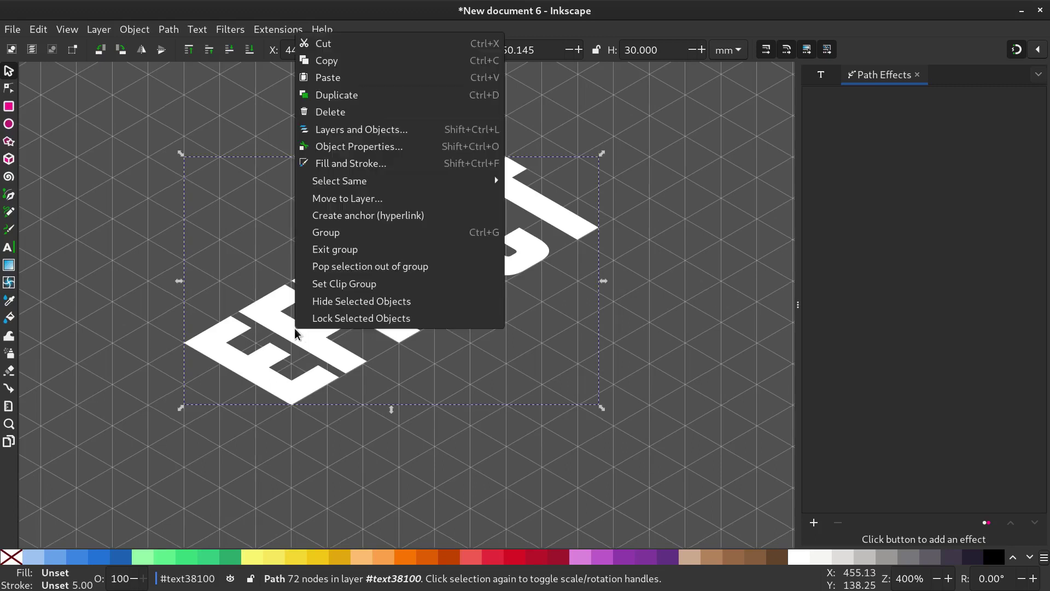
left_click(349, 96)
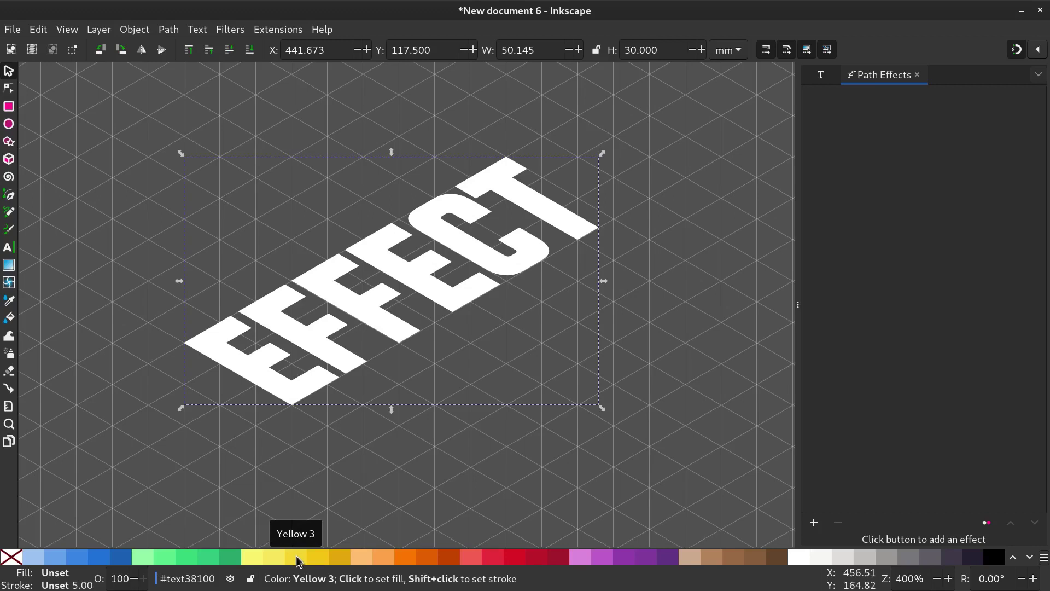
Fill the copy Yellow 3, nudge it down, lower it beneath the white text, and select it.
left_click(322, 559)
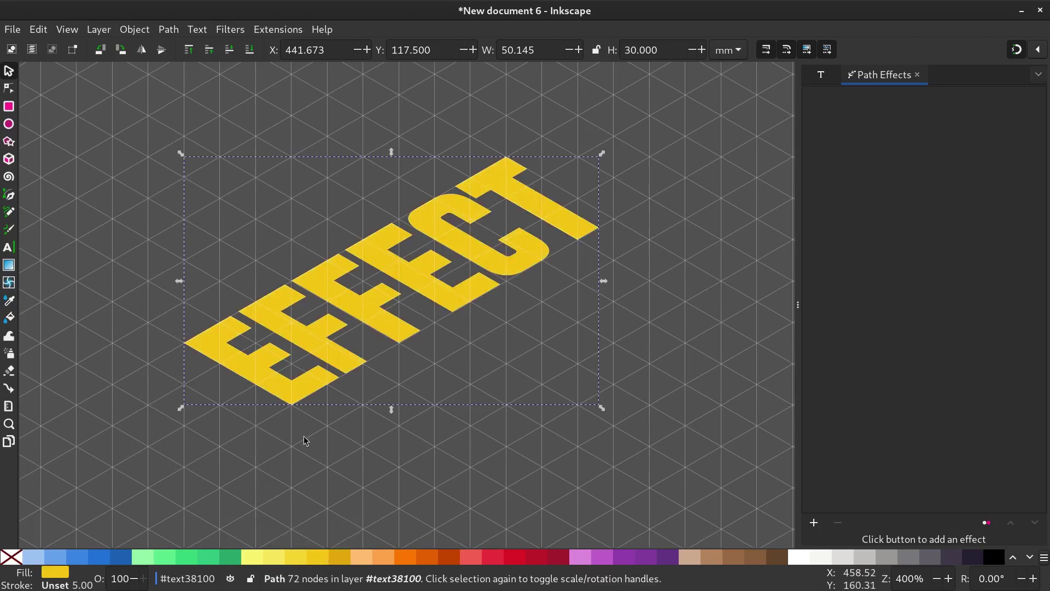
left_click_drag(297, 397, 296, 413)
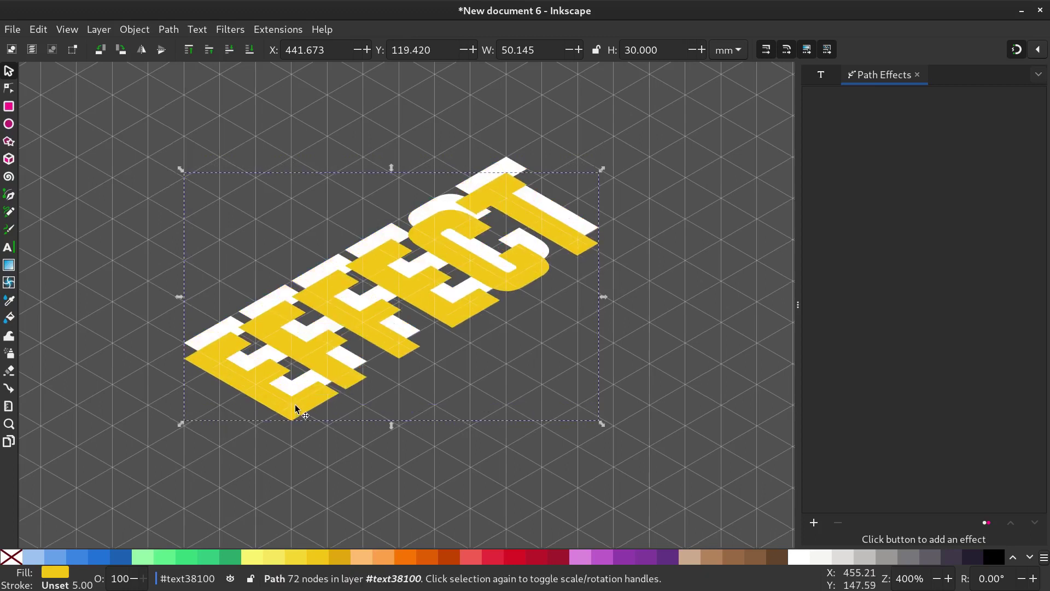
left_click(249, 54)
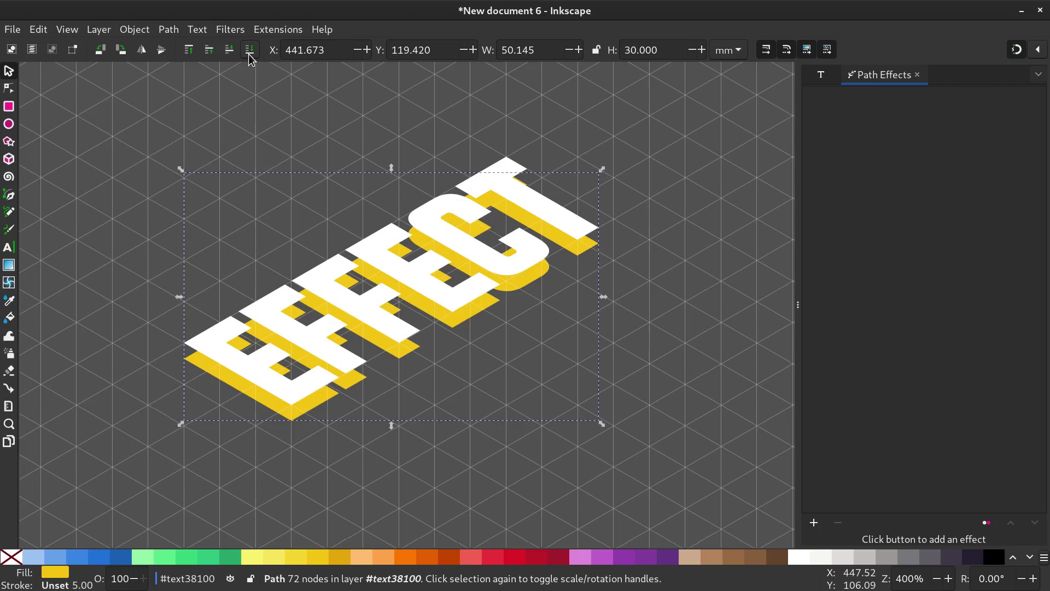
left_click(249, 502)
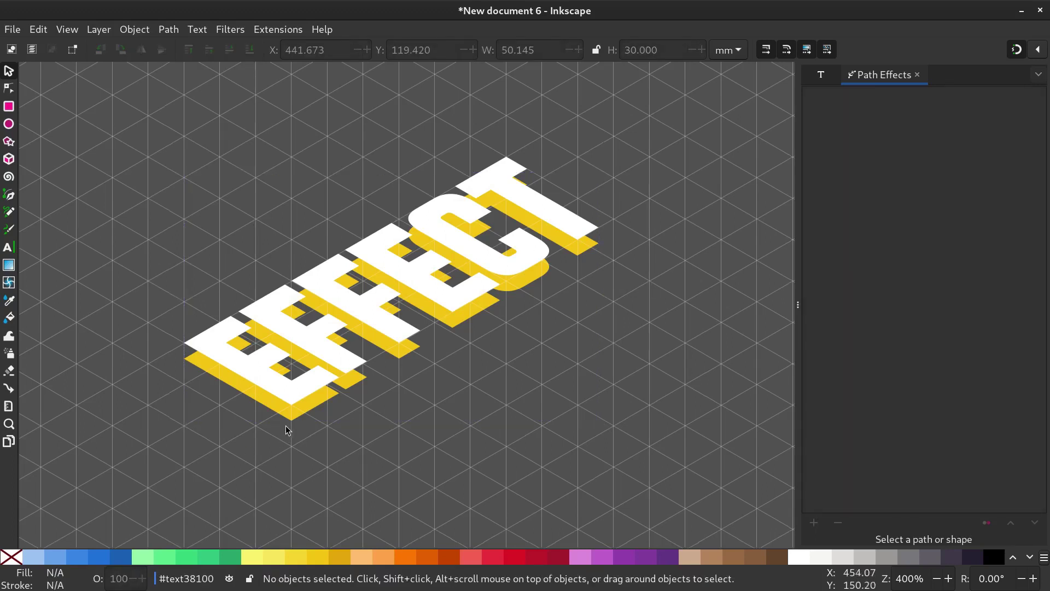
left_click(296, 417)
With the white and yellow EFFECT paths selected, apply Extrude in Follow curves mode.
left_click(291, 394, "shift")
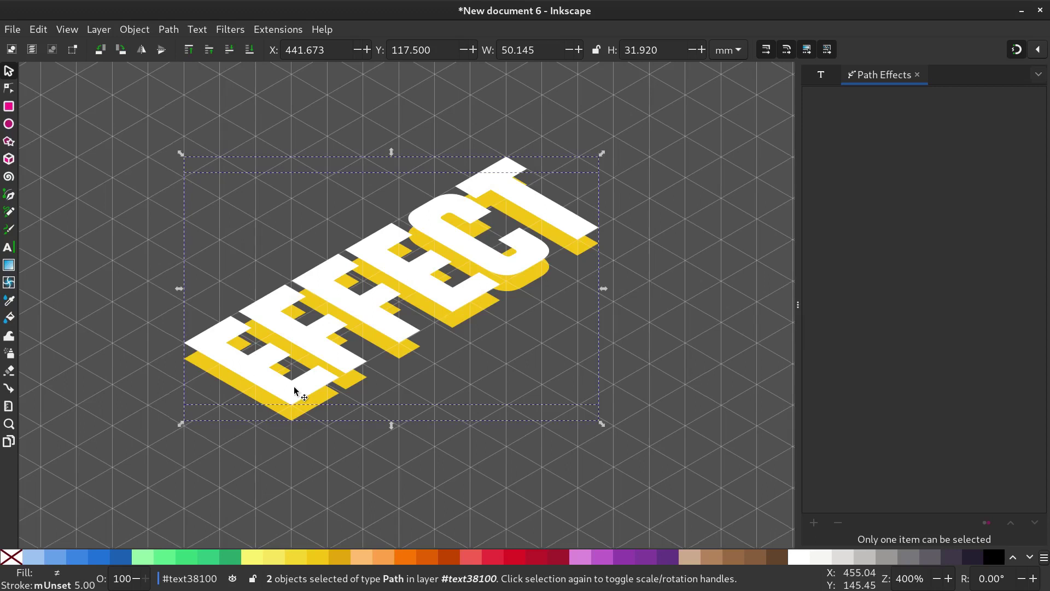
left_click(263, 29)
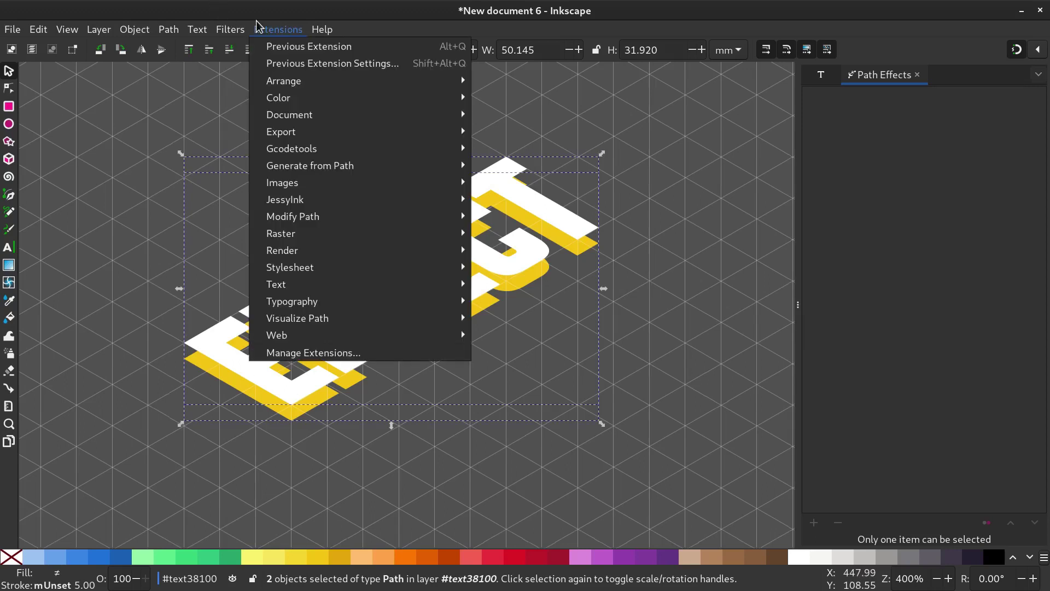
mouse_move(376, 167)
left_click(482, 161)
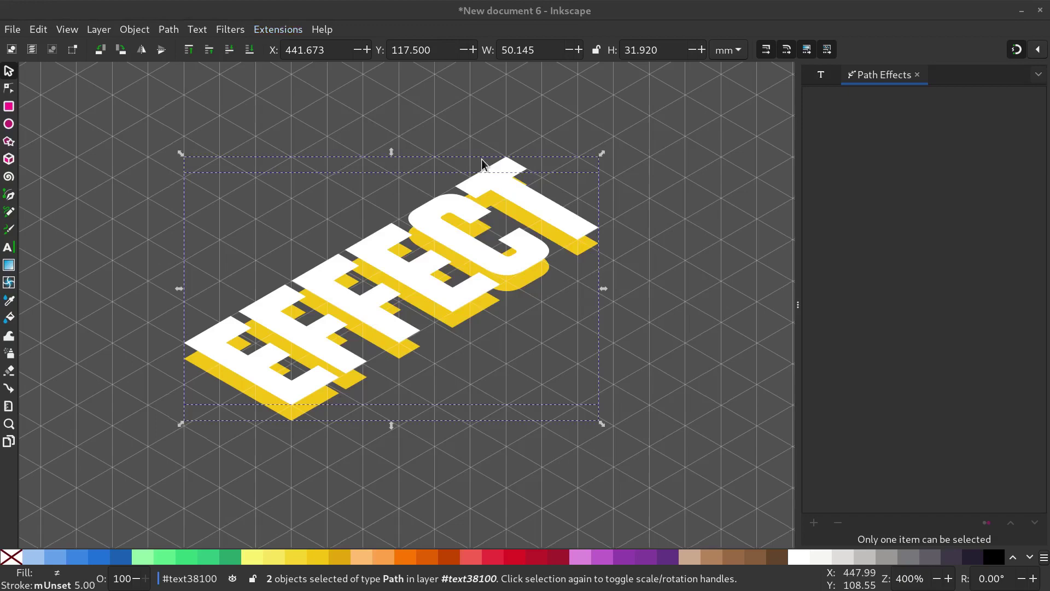
left_click_drag(506, 116, 803, 105)
left_click(961, 173)
left_click(960, 169)
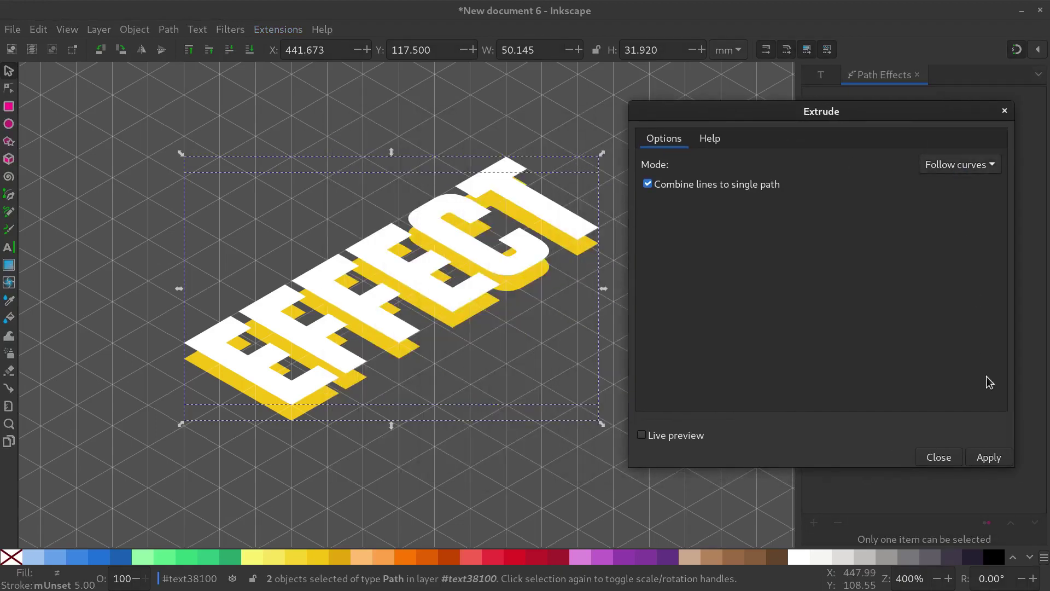
left_click(989, 457)
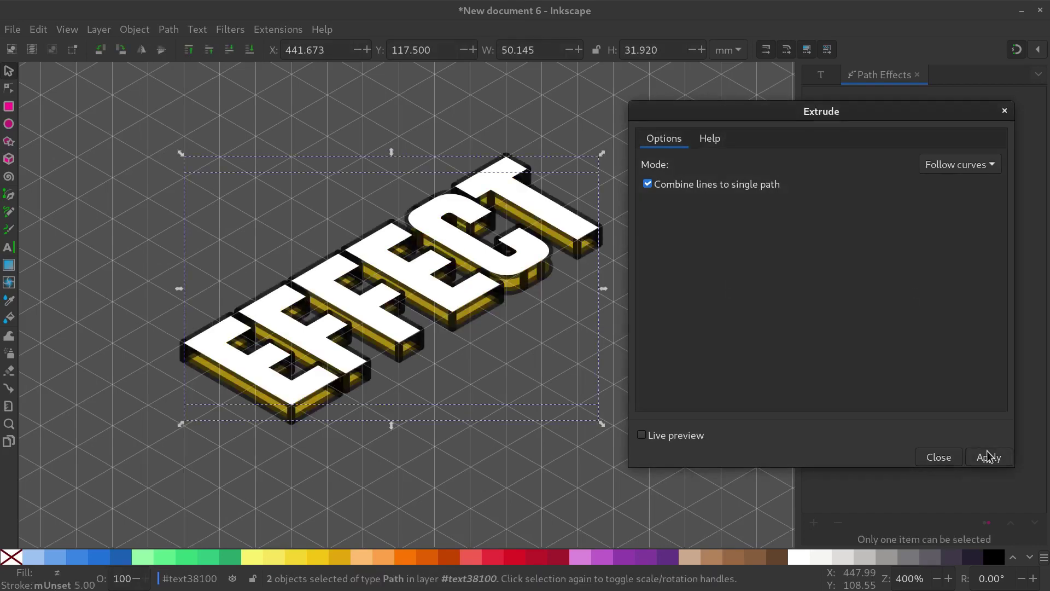
left_click(938, 458)
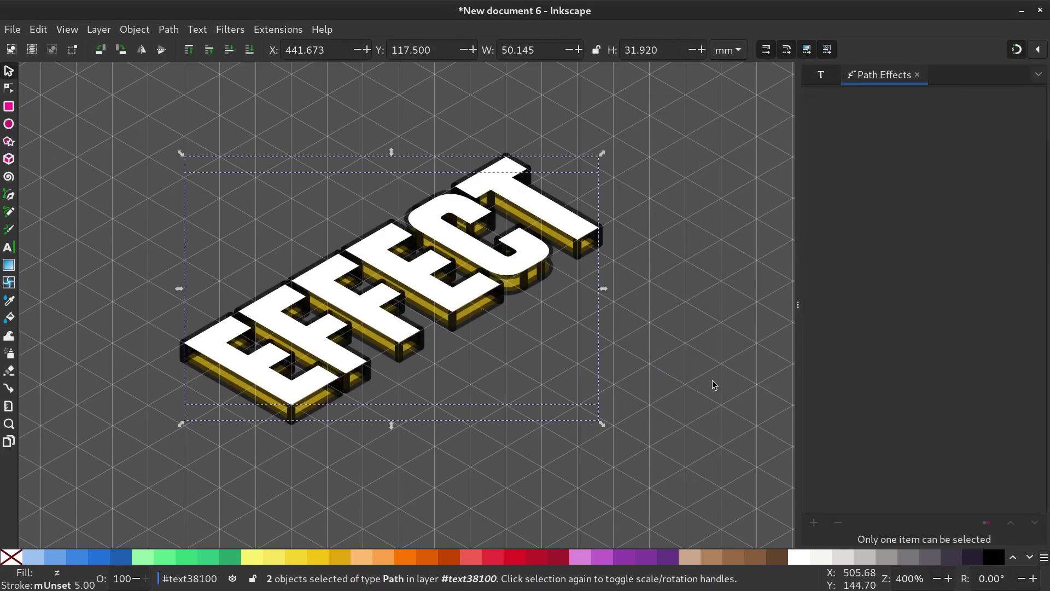
key("Escape")
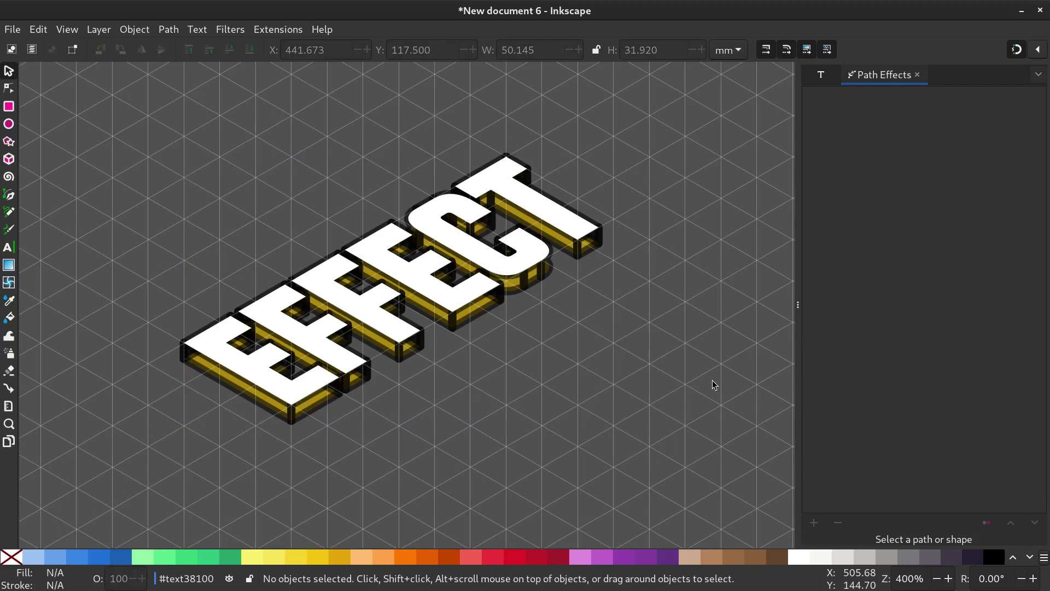
Move the extruded block group down 20 mm and set its stroke to none.
left_click(456, 324)
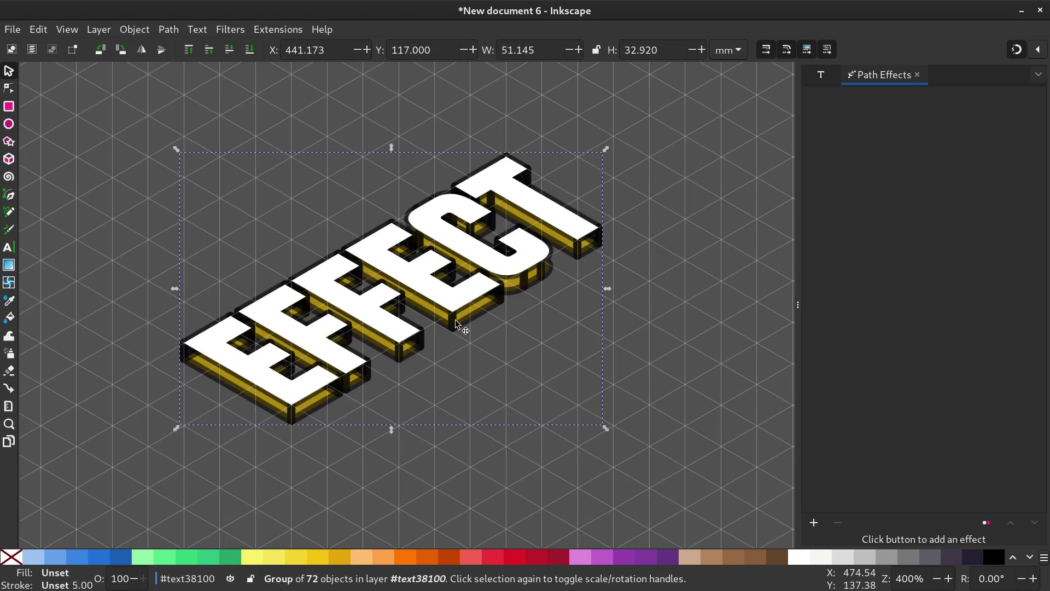
left_click_drag(456, 324, 462, 501)
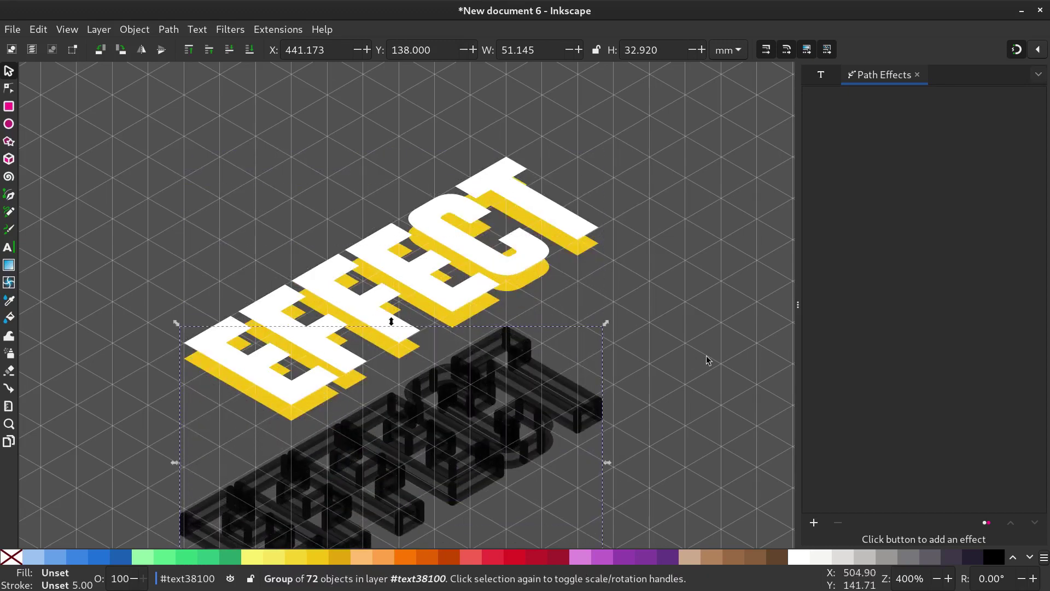
scroll(692, 234, "down", 4)
scroll(696, 219, "down", 2)
scroll(691, 252, "up", 3)
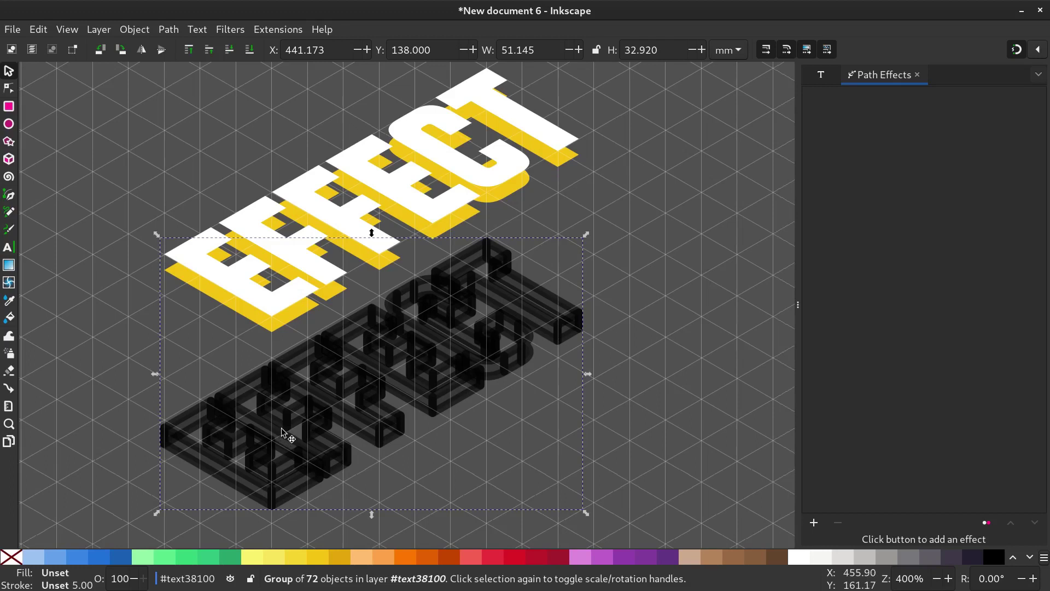
left_click(13, 561, "shift")
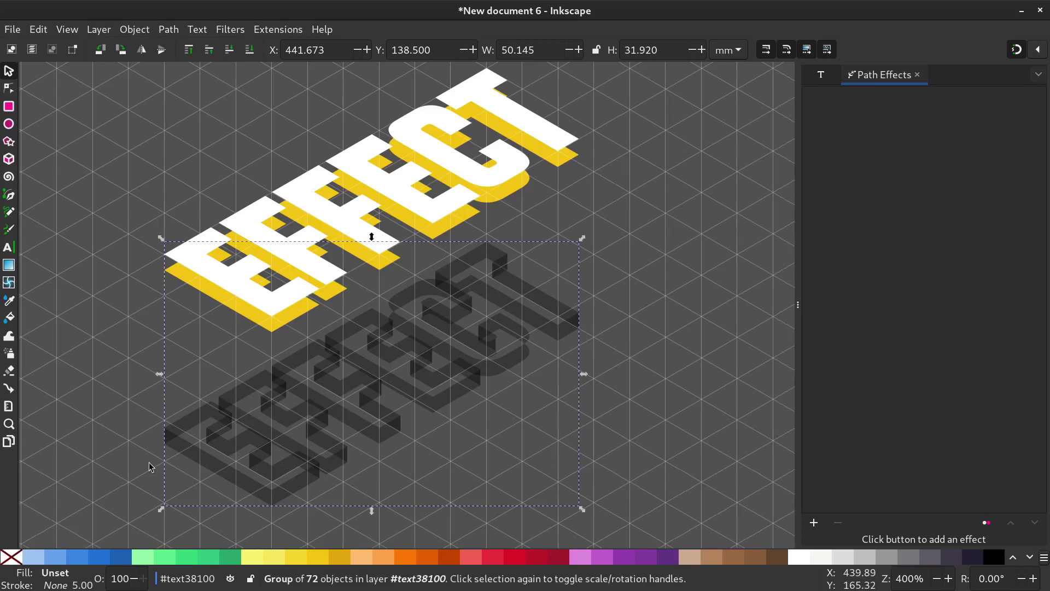
Delete the yellow EFFECT layer.
left_click(273, 331)
right_click(273, 333)
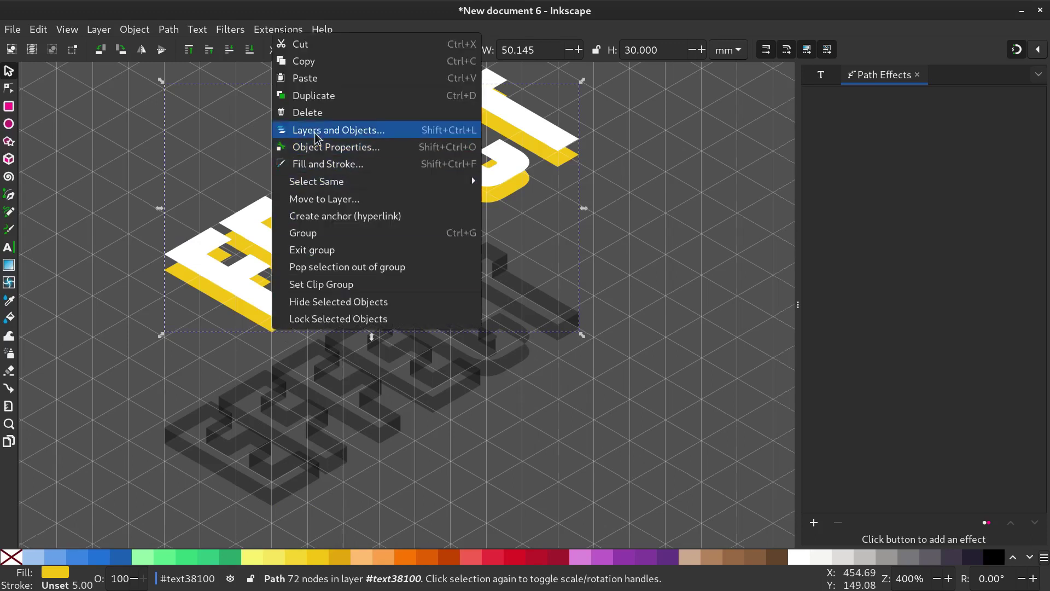
left_click(314, 117)
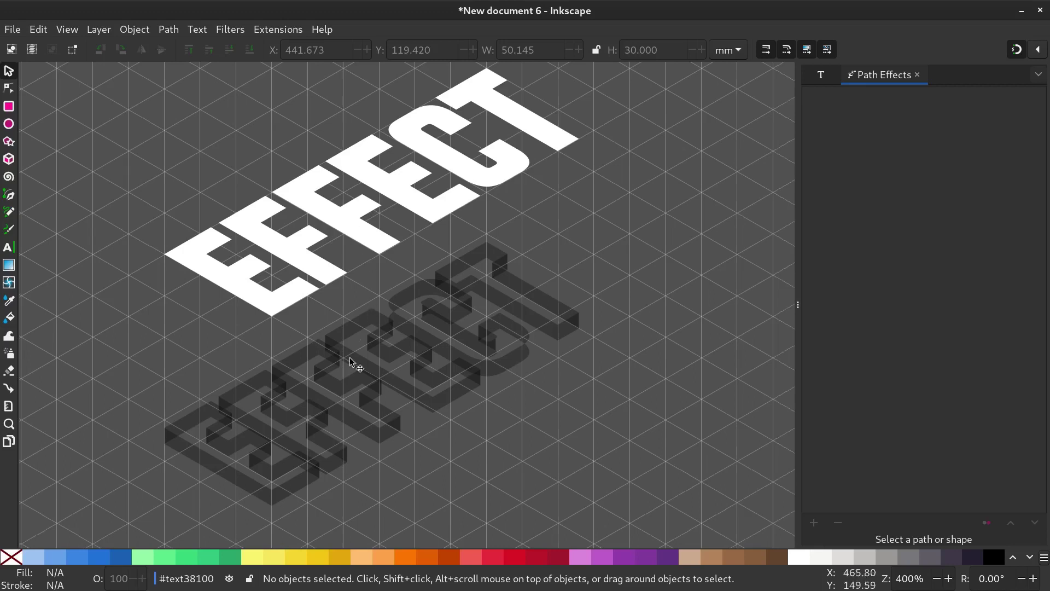
Ungroup the letter-block group into 72 separate paths and bring them into view.
left_click(332, 386)
right_click(332, 387)
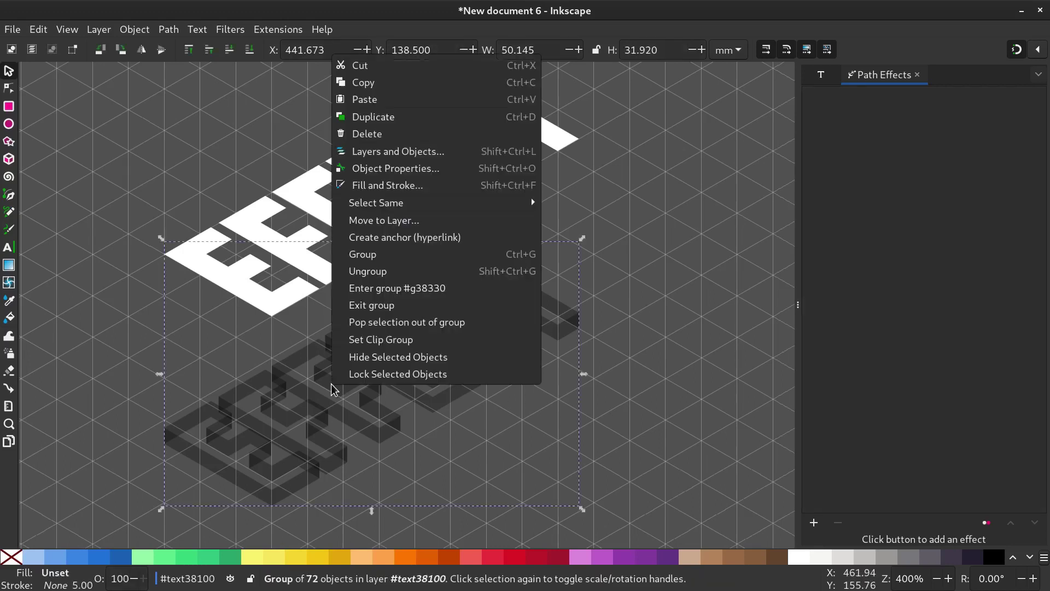
left_click(392, 274)
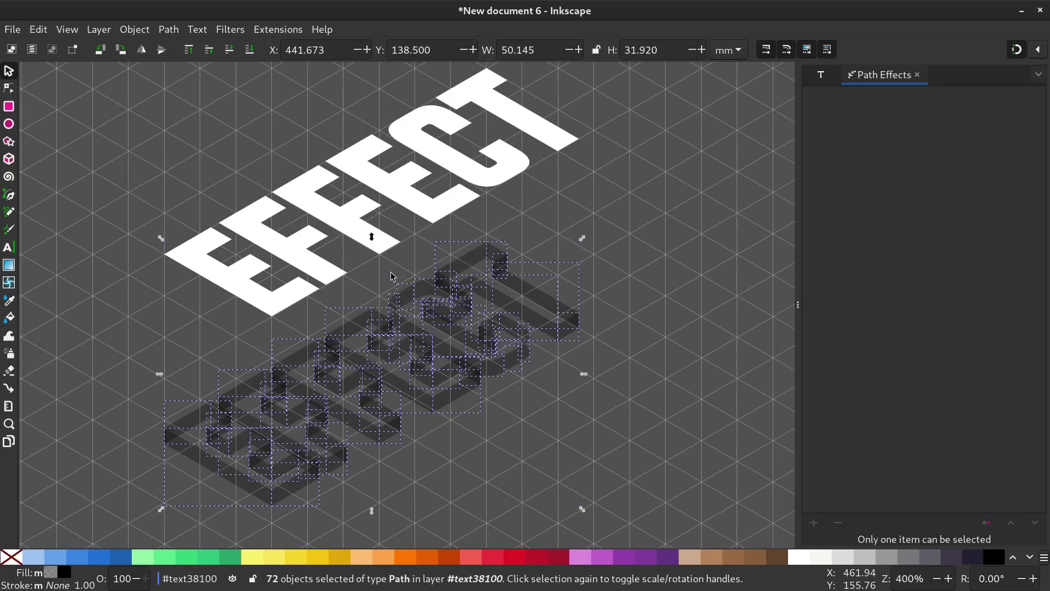
left_click(130, 477)
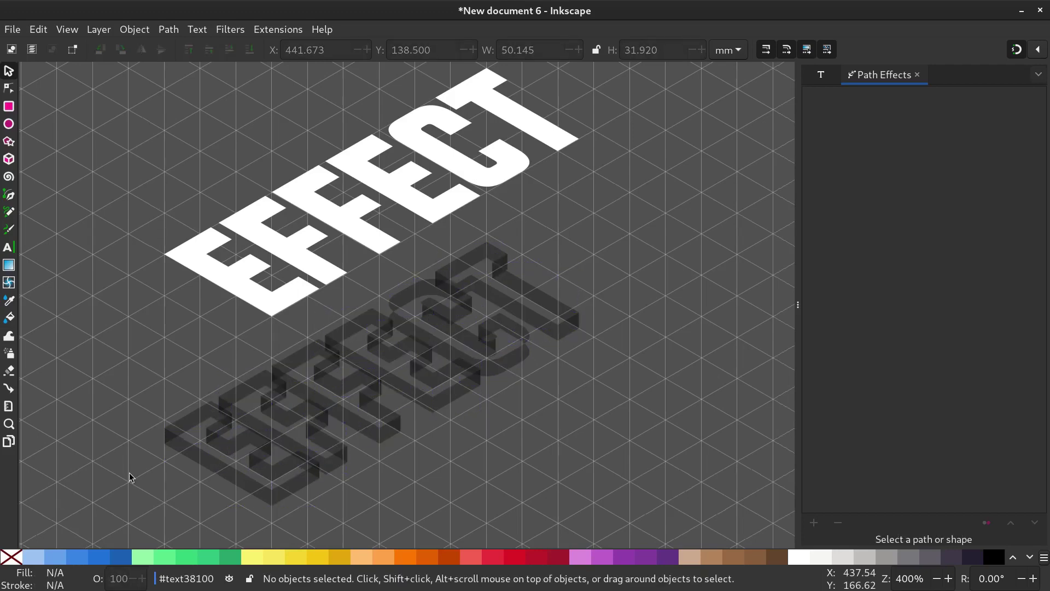
scroll(285, 488, "up", 1)
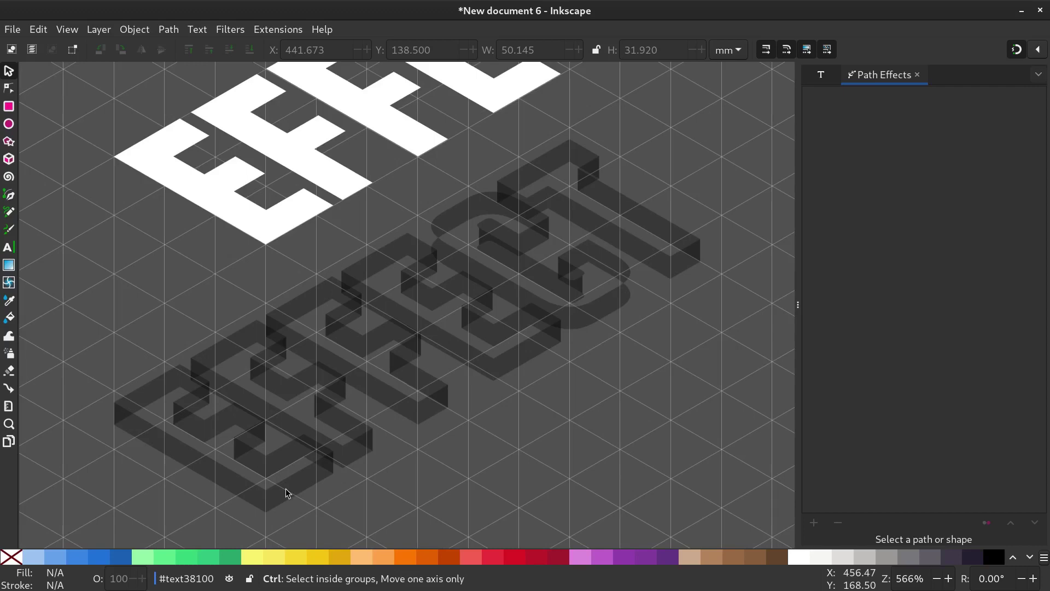
left_click_drag(286, 486, 351, 363)
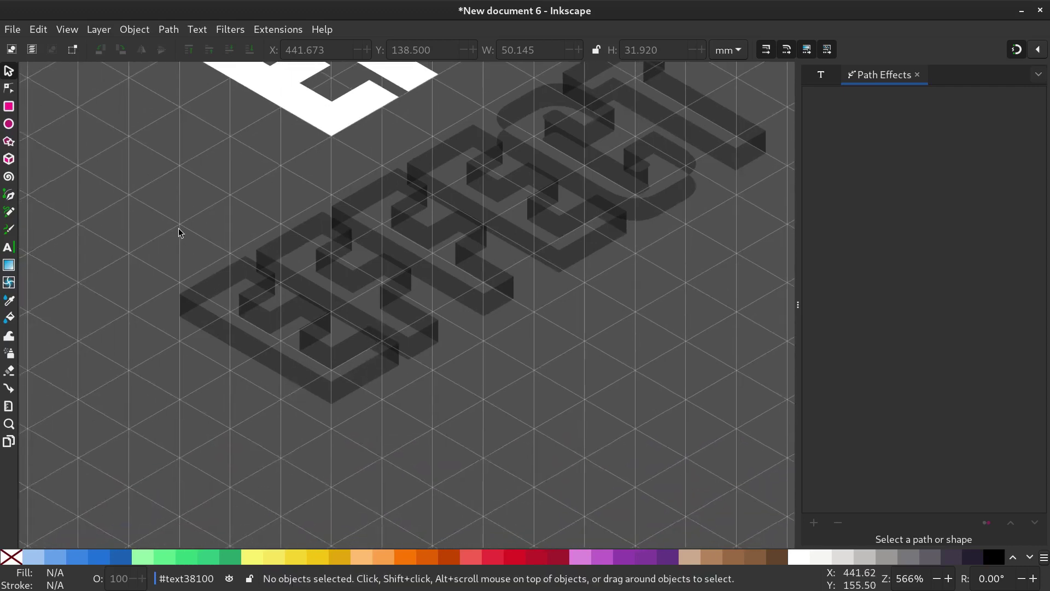
Alt-drag across the first letter's 12 blocks and union them into one shape.
key("alt")
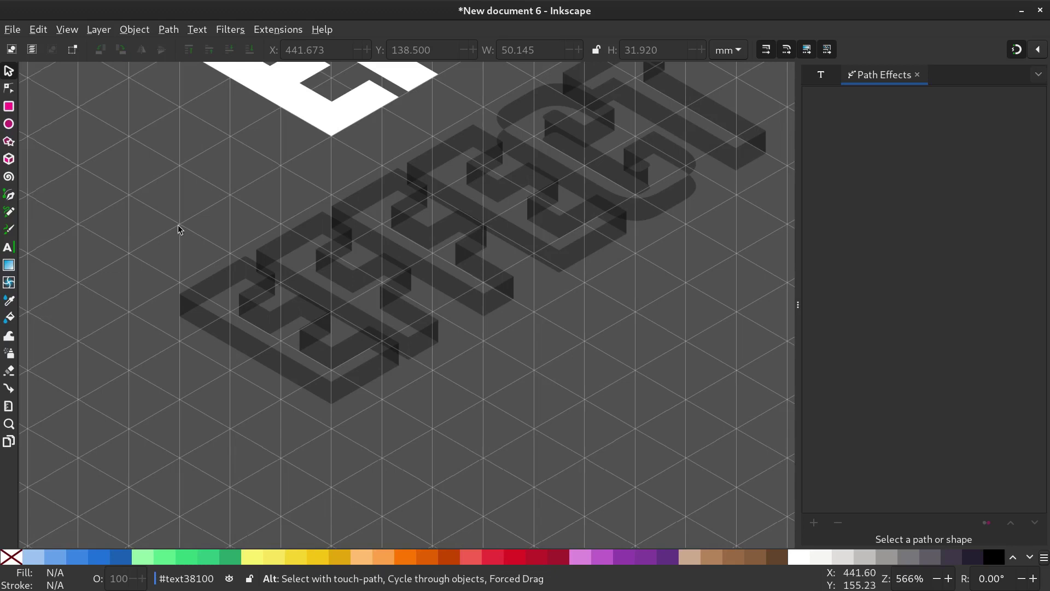
left_click_drag(178, 226, 197, 301)
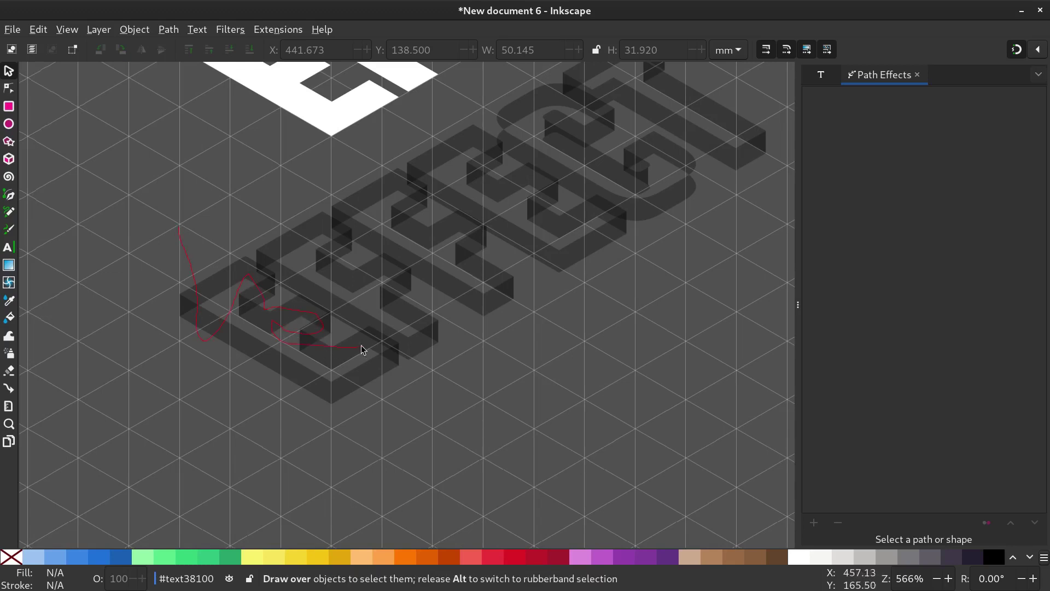
left_click_drag(306, 378, 297, 380)
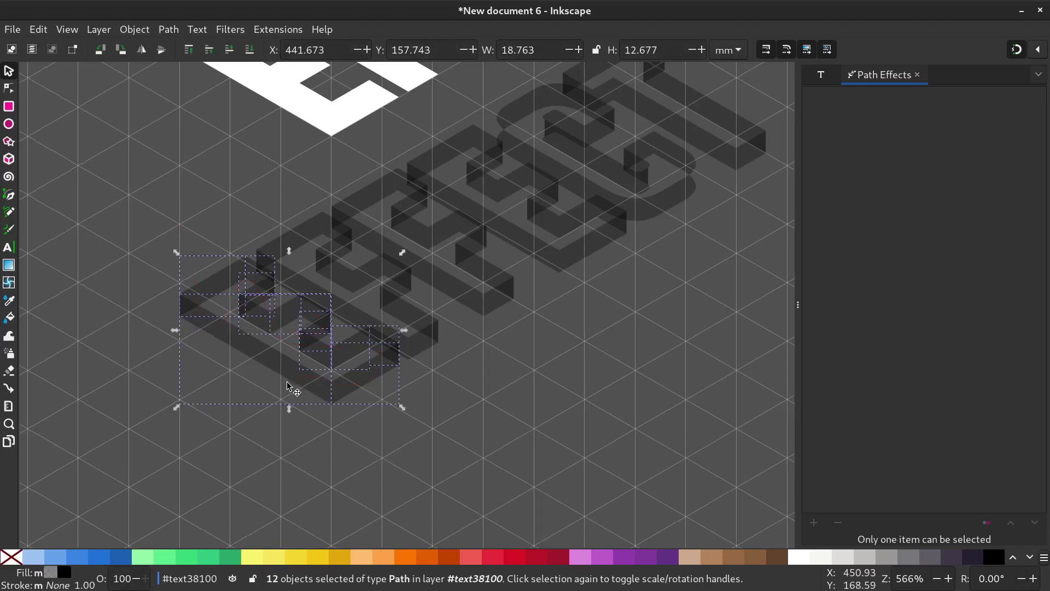
left_click(169, 30)
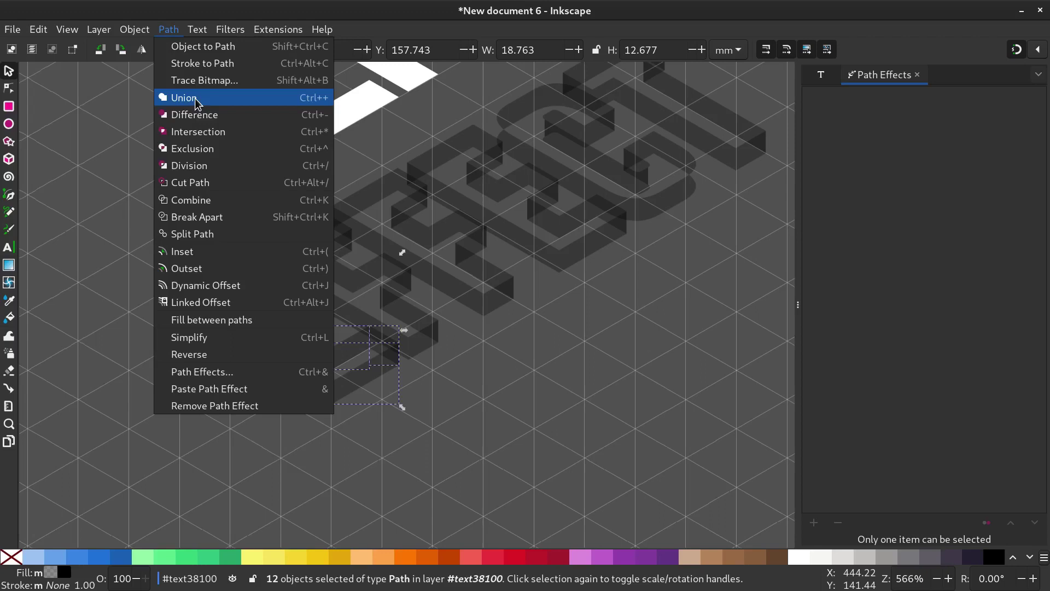
left_click(184, 98)
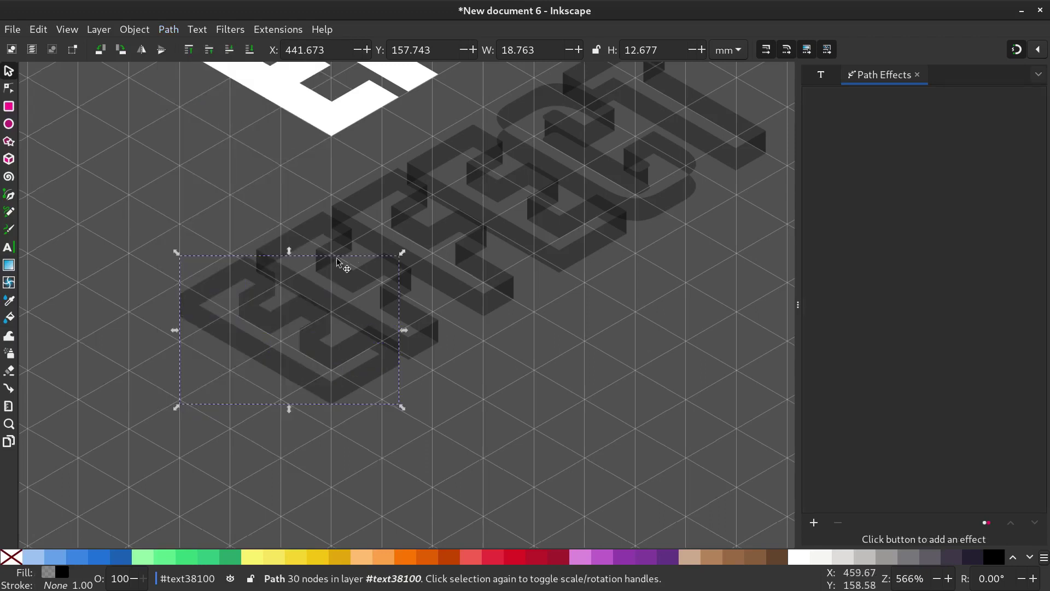
Select the next letter's 10 blocks and union them into one shape.
left_click(257, 205)
mouse_move(236, 188)
left_mouse_down()
mouse_move(299, 280)
mouse_move(314, 230)
left_mouse_up()
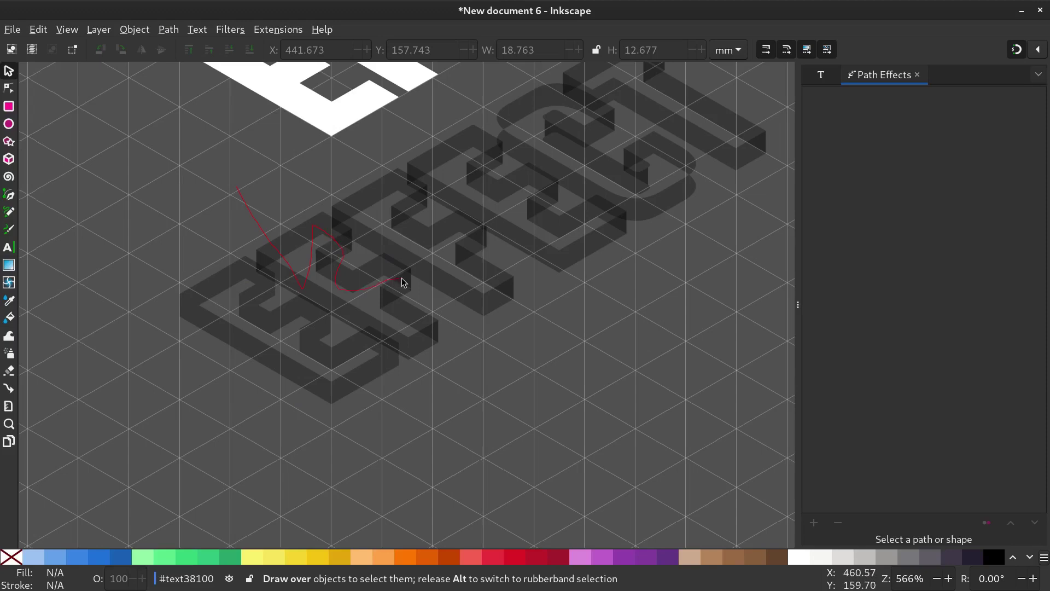
left_click_drag(406, 343, 406, 343)
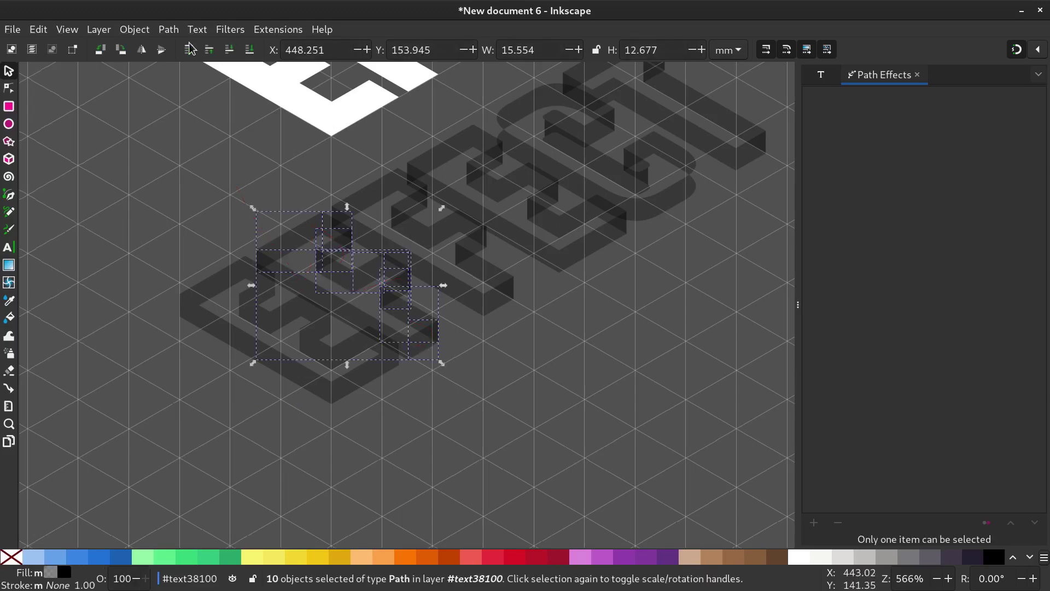
left_click(168, 30)
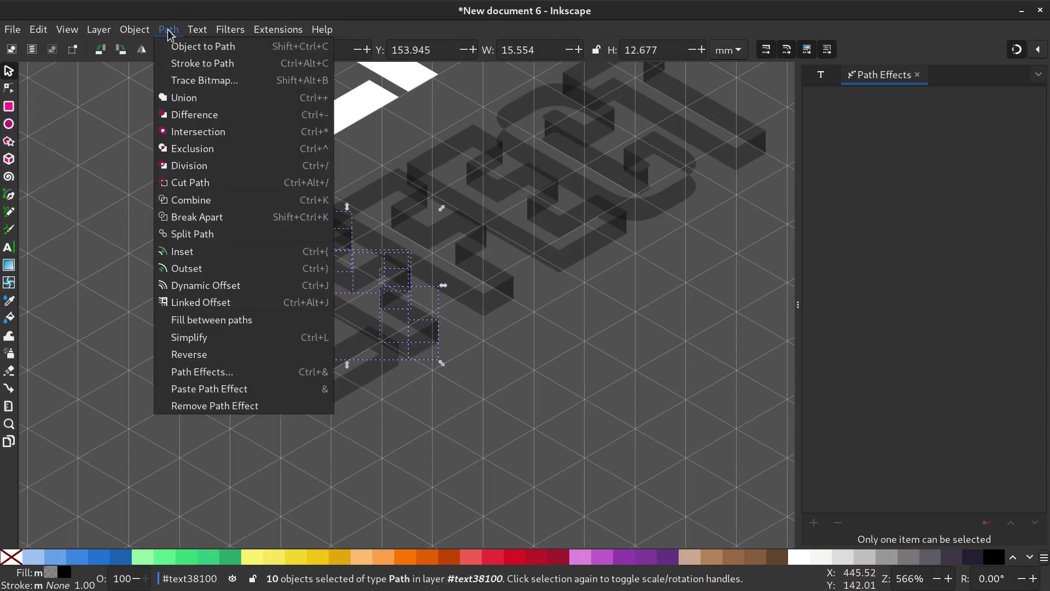
left_click(183, 96)
Cross-select the remaining letters' blocks and union them with Ctrl++.
mouse_move(336, 197)
left_mouse_down()
mouse_move(372, 242)
mouse_move(478, 233)
left_mouse_up()
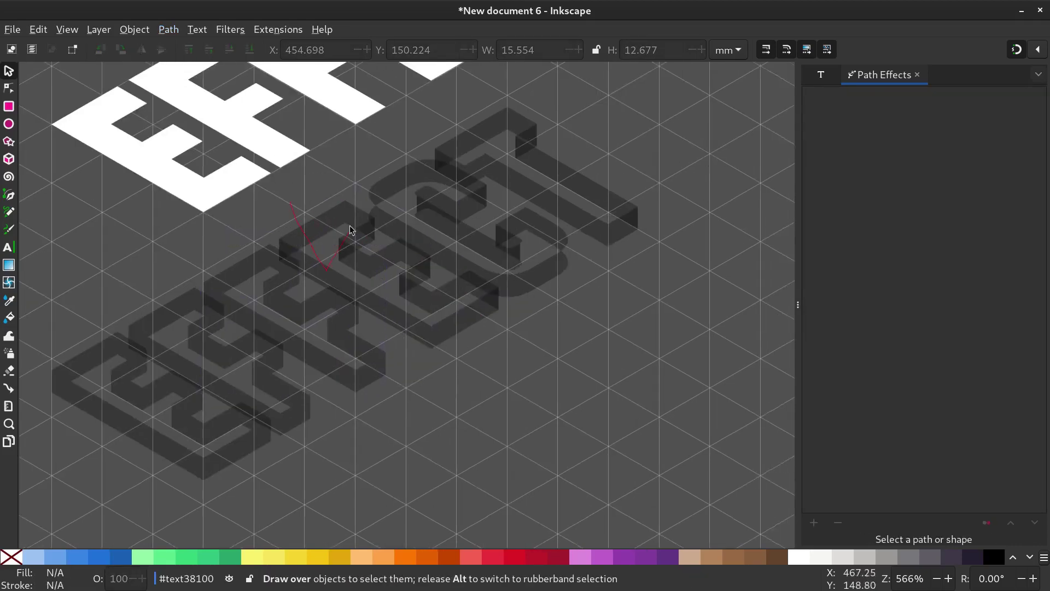
left_click_drag(351, 230, 469, 339)
left_click_drag(378, 149, 461, 211)
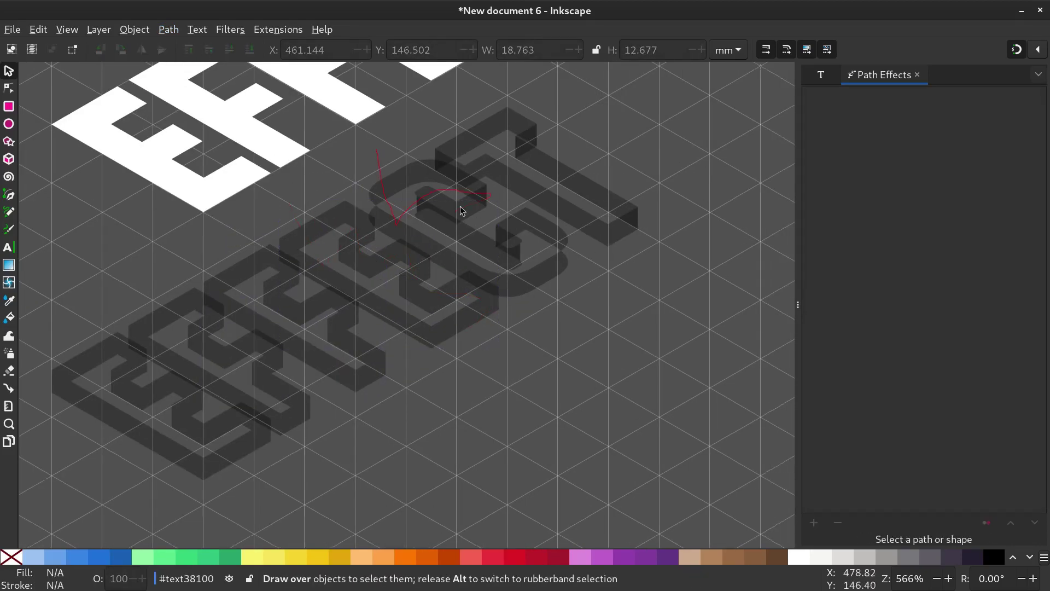
left_click_drag(510, 279, 512, 282)
key("ctrl+plus")
left_click_drag(448, 116, 621, 221)
key("Escape")
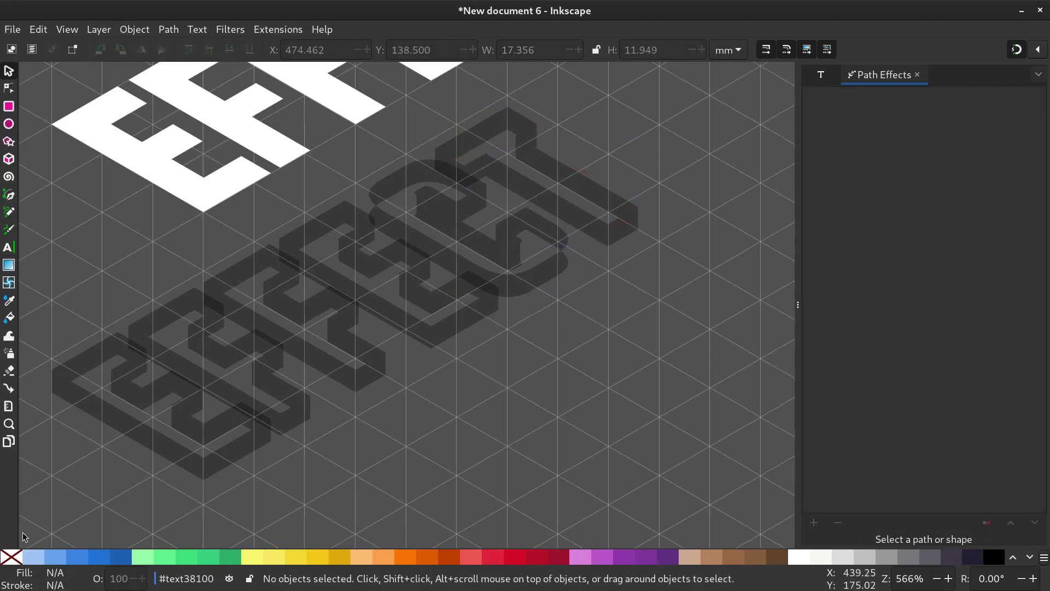
Fill the seven merged letter blocks with solid, fully opaque yellow (ffdd00ff).
left_click_drag(33, 532, 705, 85)
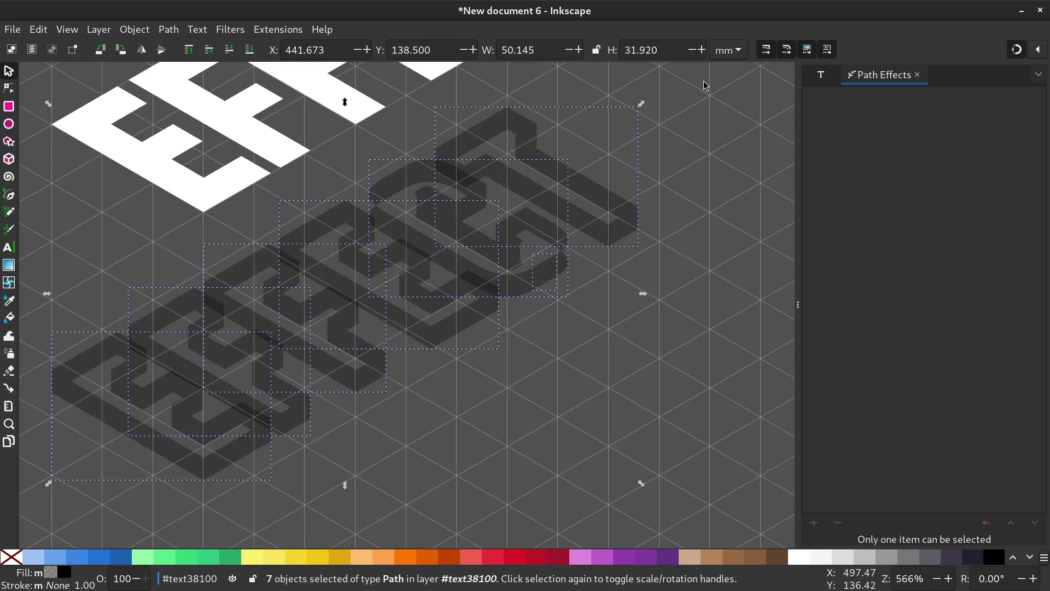
left_click(143, 27)
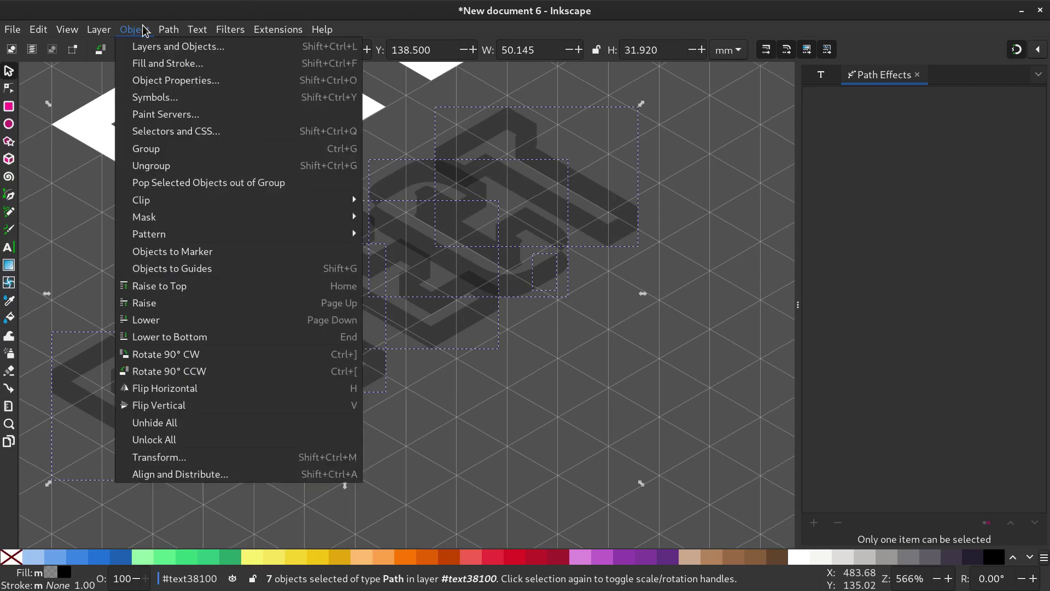
key("Escape")
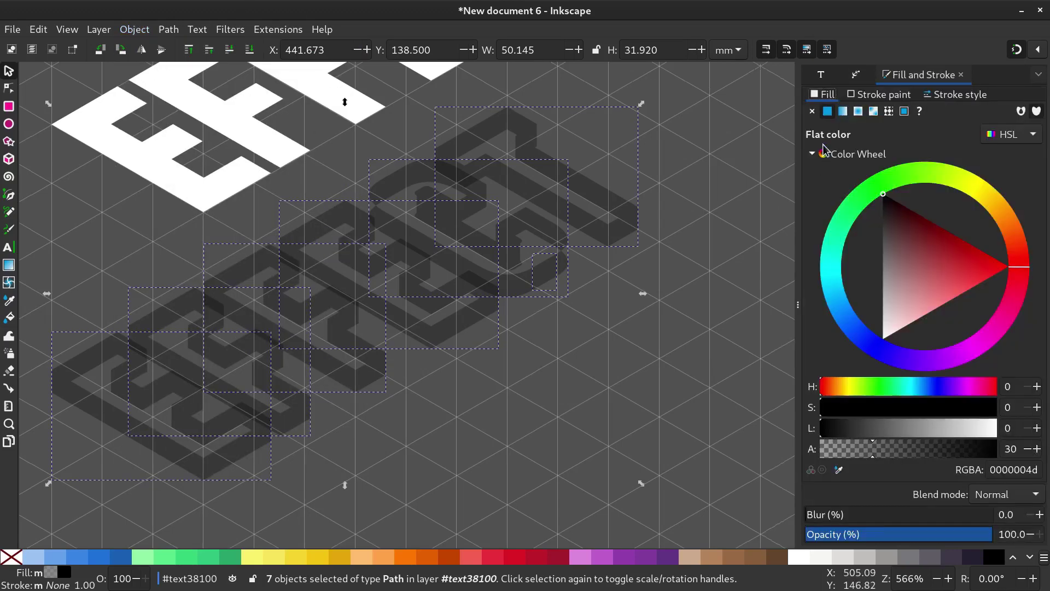
left_click(998, 215)
left_click(979, 237)
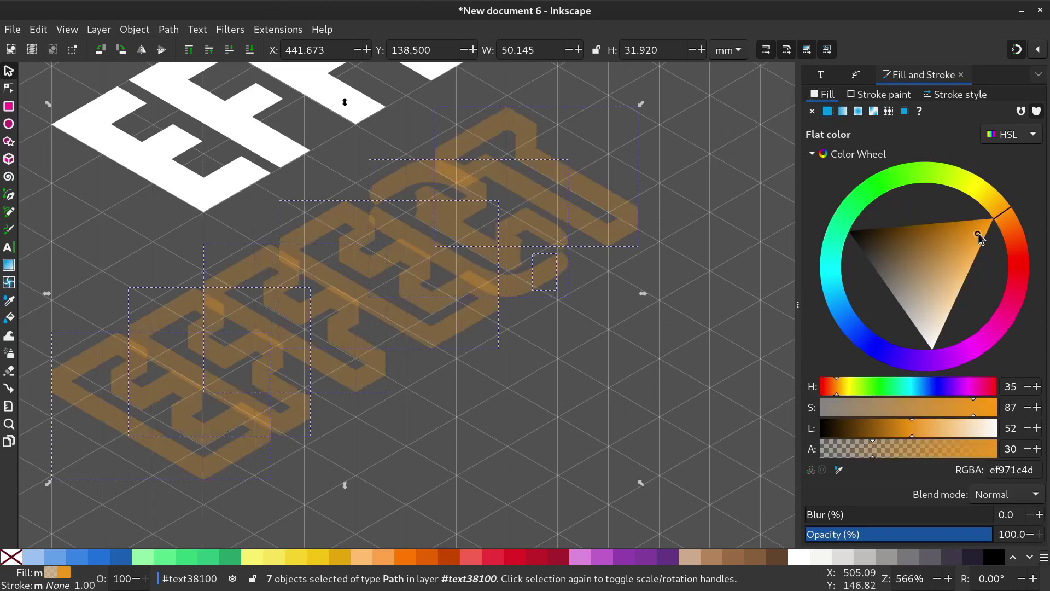
mouse_move(991, 217)
left_mouse_down()
mouse_move(983, 198)
mouse_move(979, 207)
mouse_move(987, 196)
left_mouse_up()
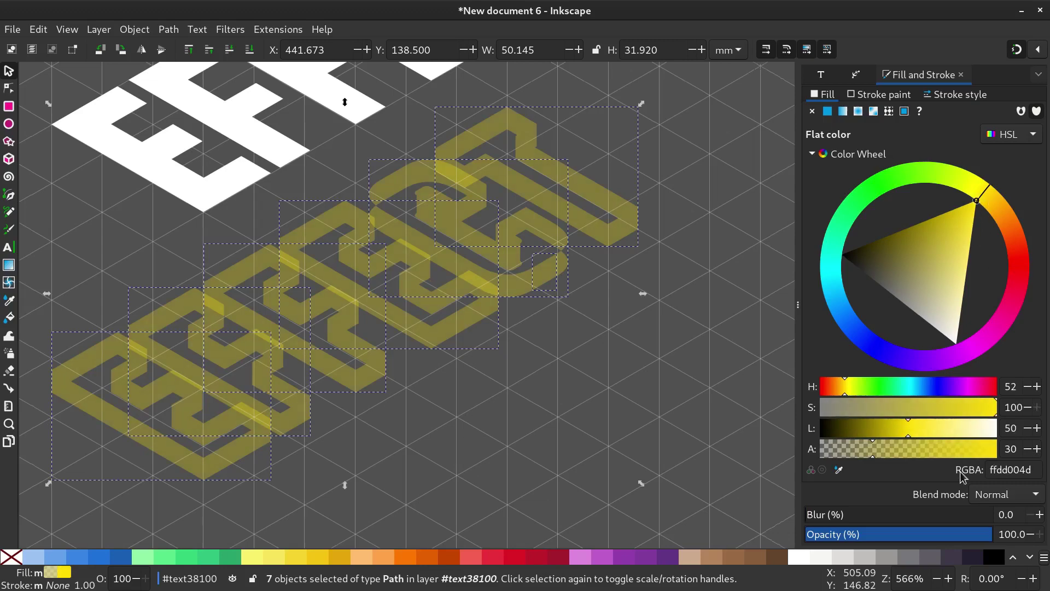
left_click_drag(895, 462, 1011, 448)
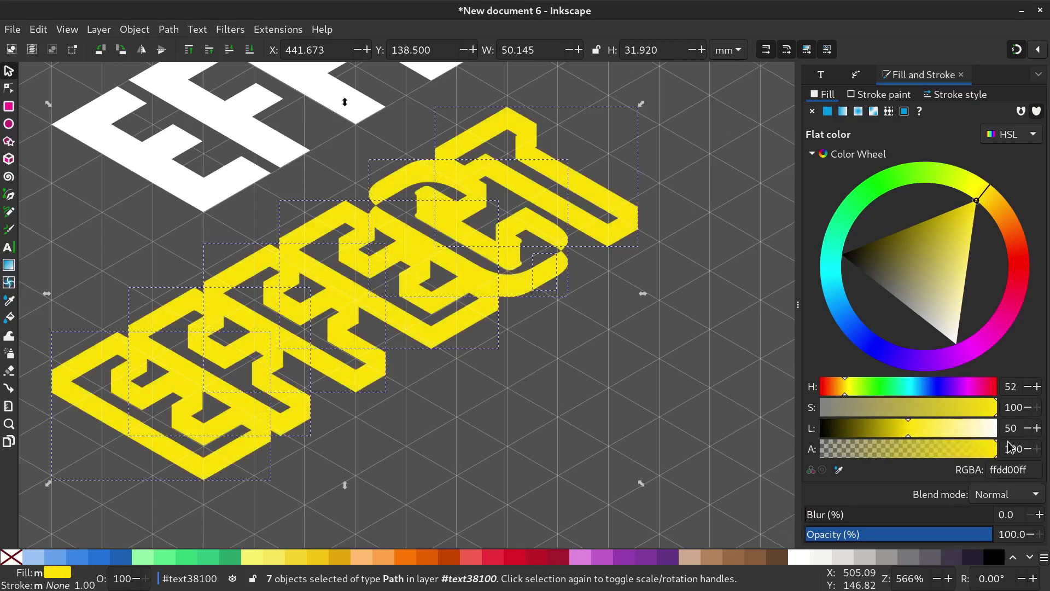
Draw a closed yellow filler path over the first gap at the C's curved joint.
left_click(552, 350)
scroll(570, 261, "up", 2)
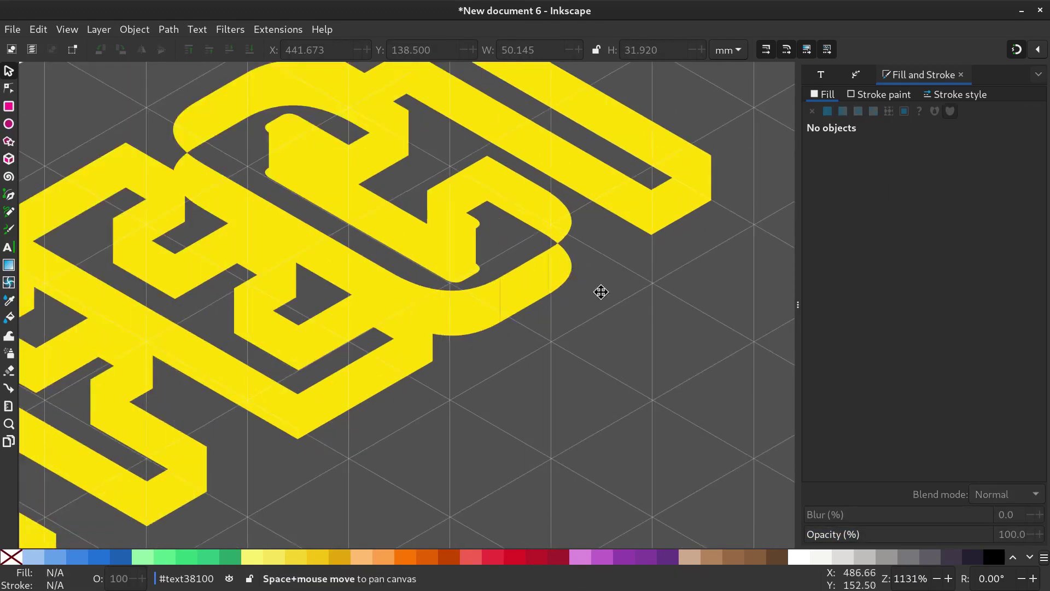
left_click_drag(601, 291, 628, 332)
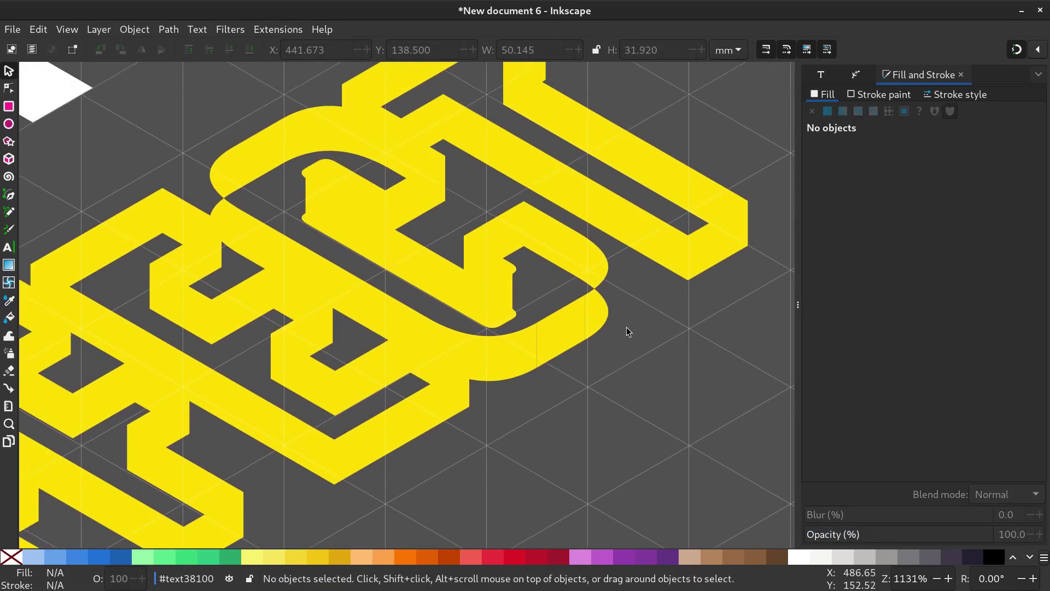
left_click(10, 196)
scroll(616, 298, "up", 3)
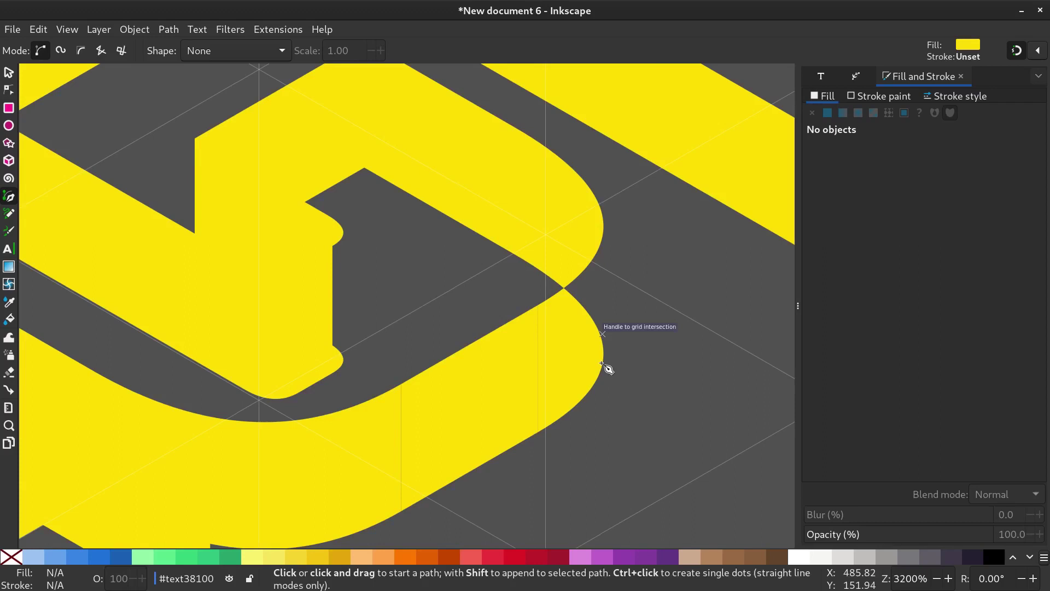
left_click(603, 362)
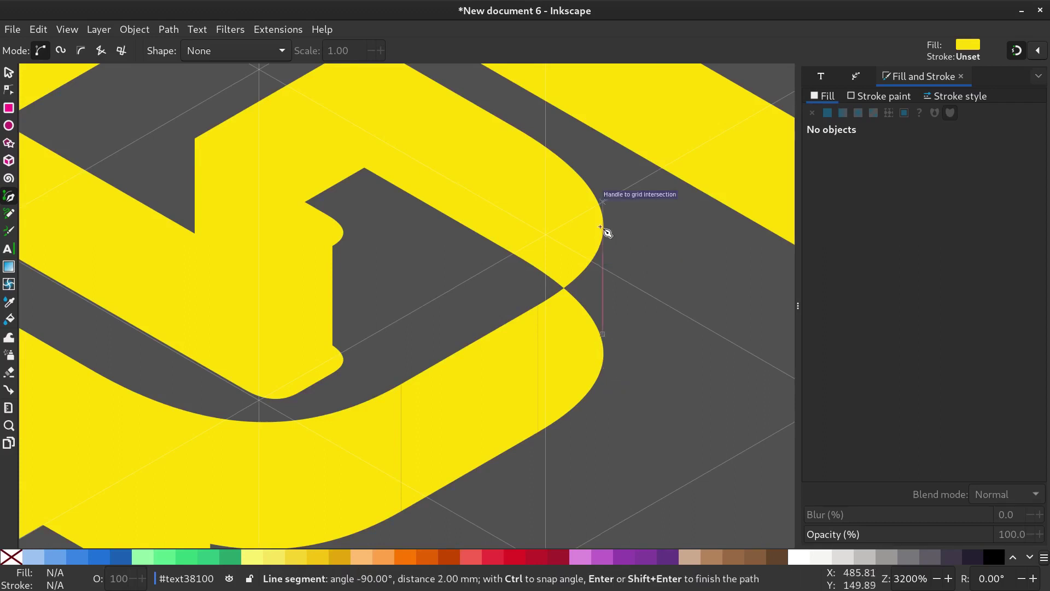
left_click(603, 228)
left_click(564, 287)
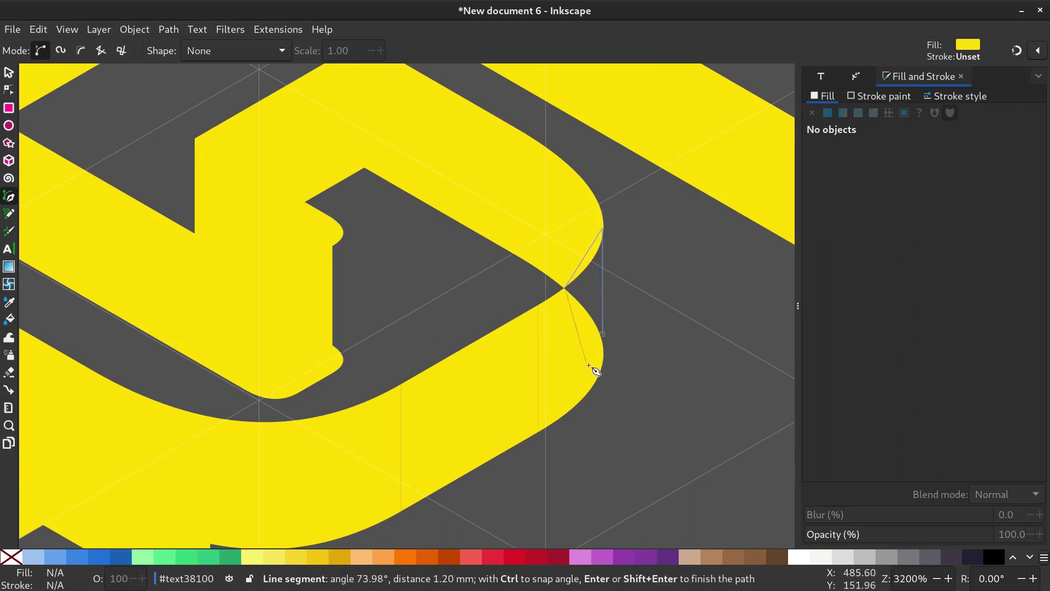
left_click(601, 368)
left_click(605, 337)
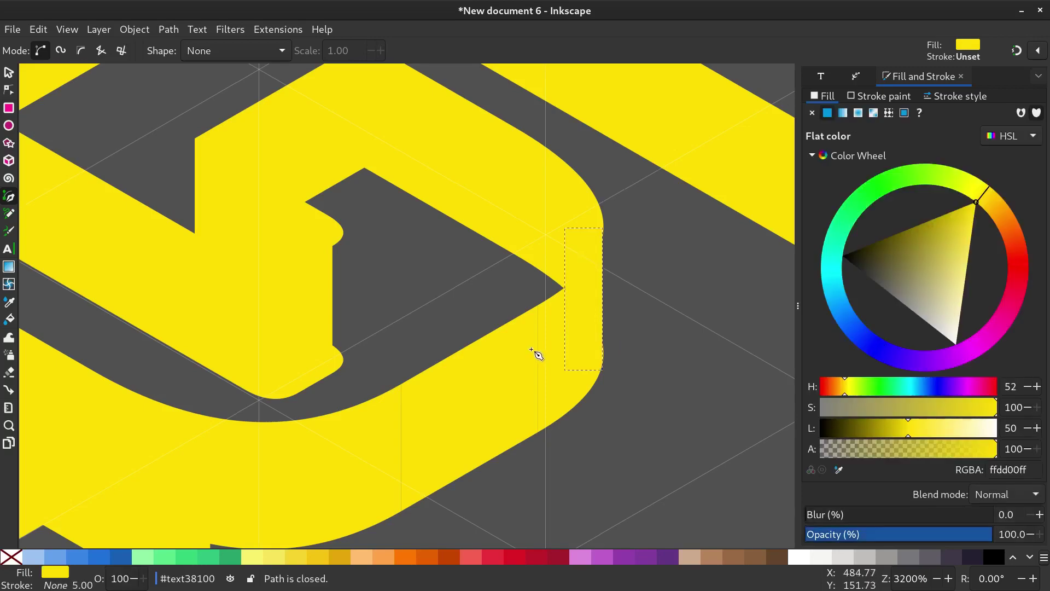
Draw a second small closed filler path at the C's other curved joint.
scroll(534, 350, "down", 3)
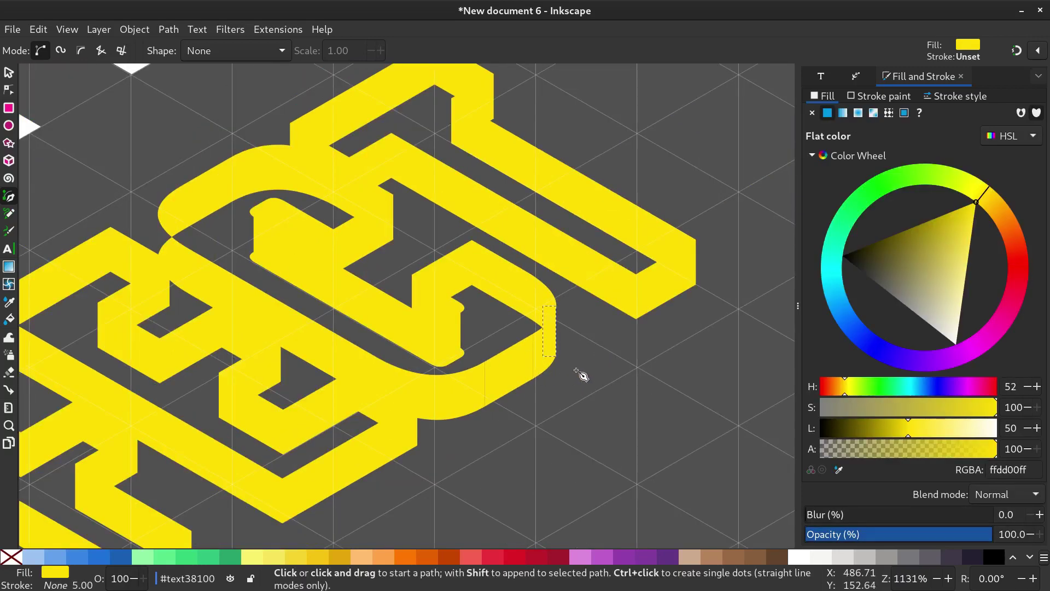
left_click_drag(446, 348, 711, 419)
scroll(432, 314, "up", 2)
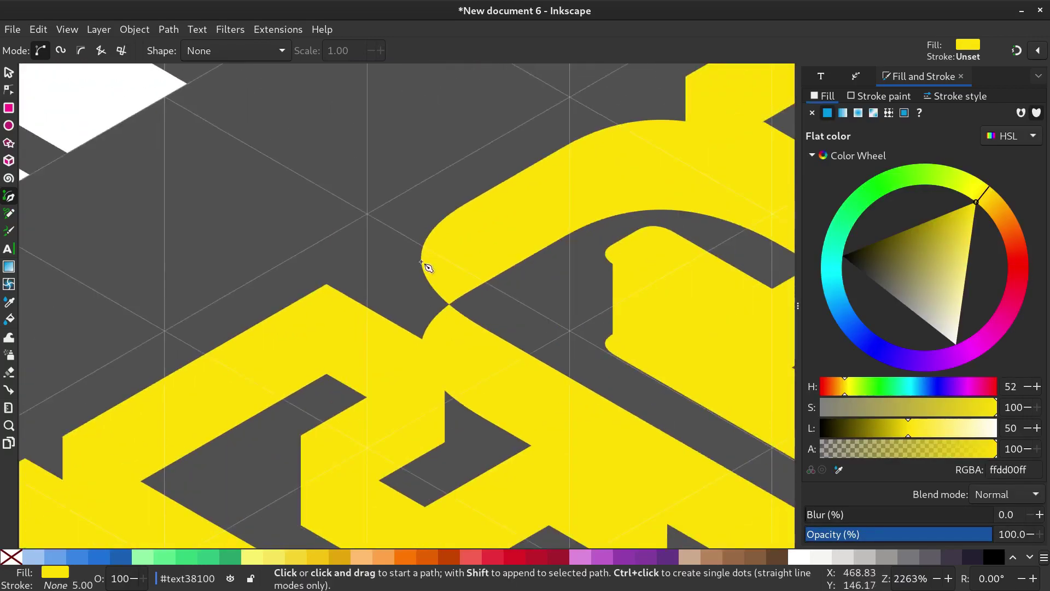
left_click_drag(424, 252, 423, 339)
left_click(449, 303)
left_click(423, 251)
scroll(460, 276, "down", 4)
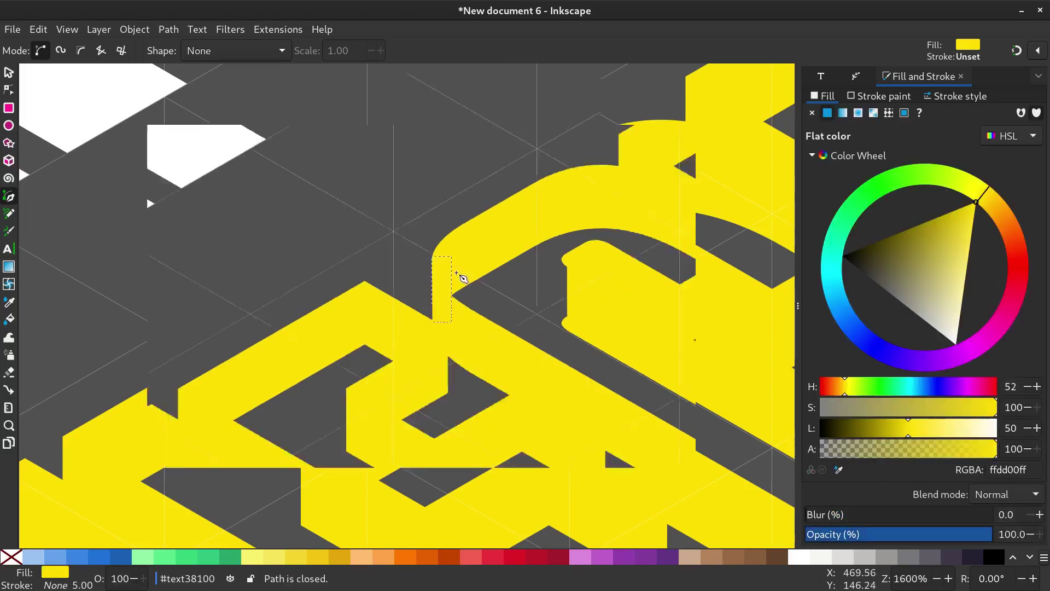
Union the three yellow pieces of the C into a single shape.
left_click(8, 73)
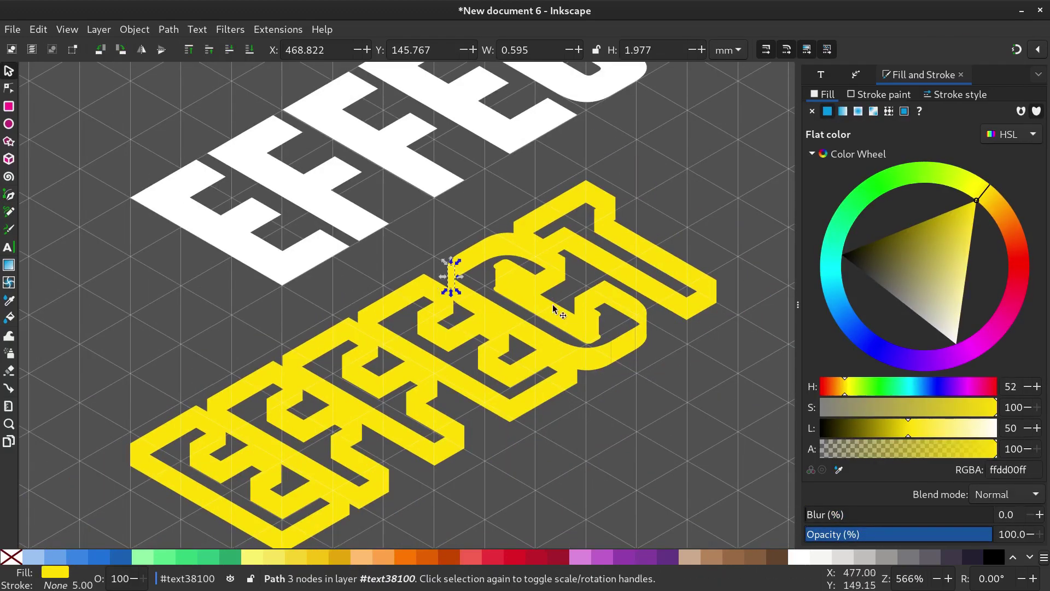
left_click(560, 306, "shift")
left_click(645, 329, "shift")
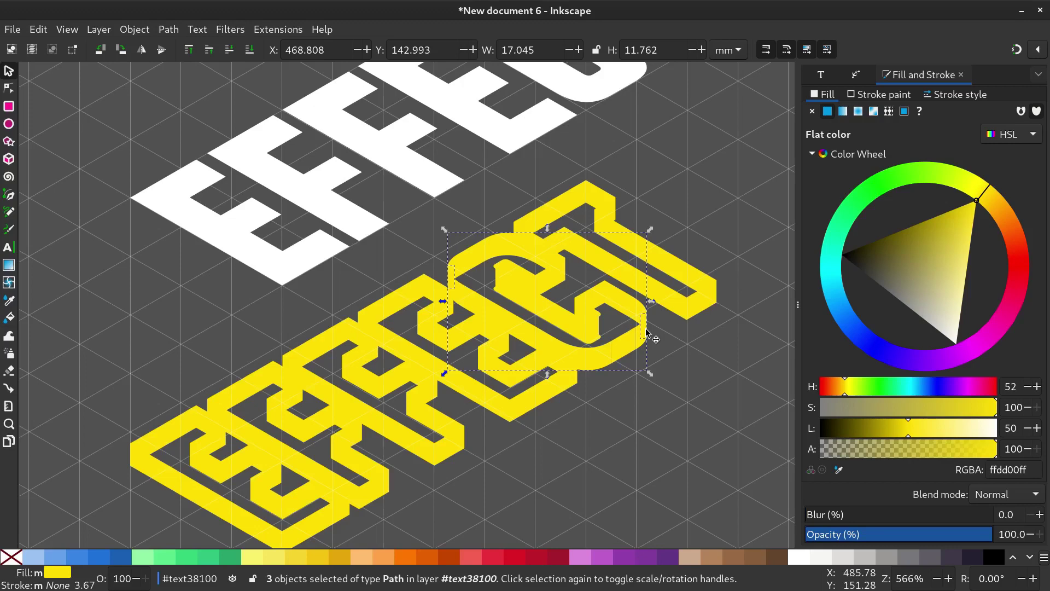
left_click(170, 30)
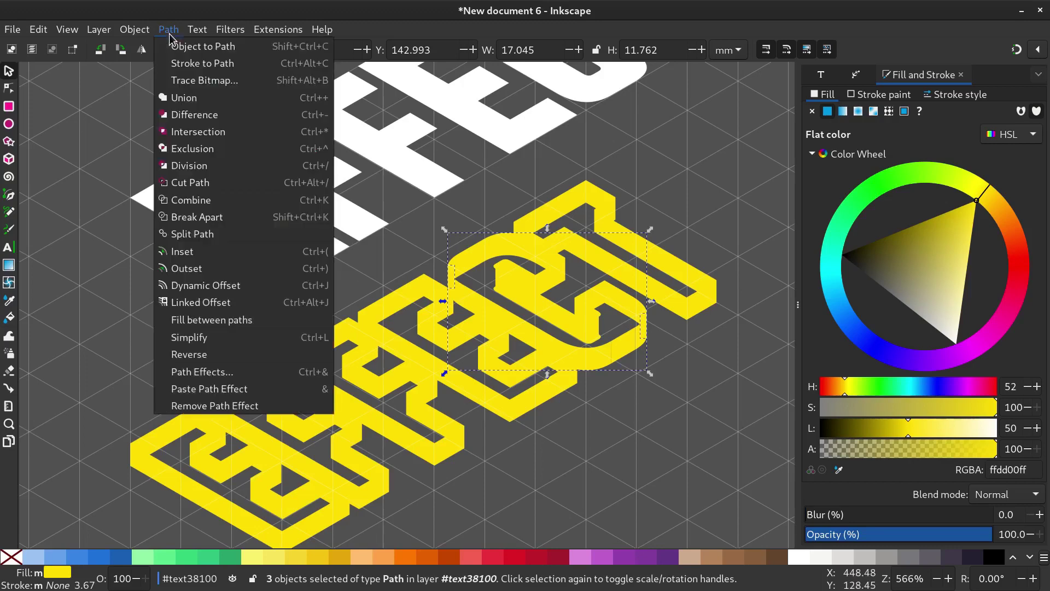
left_click(205, 99)
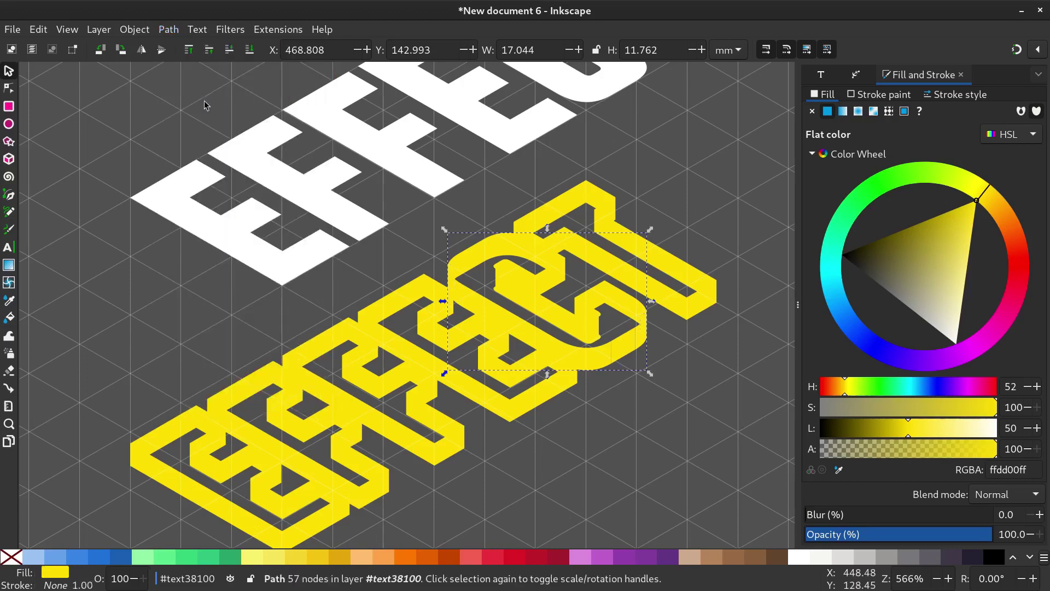
Group all seven yellow letter extrusions together.
left_click(717, 383)
scroll(506, 258, "down", 1)
left_click_drag(163, 471, 696, 166)
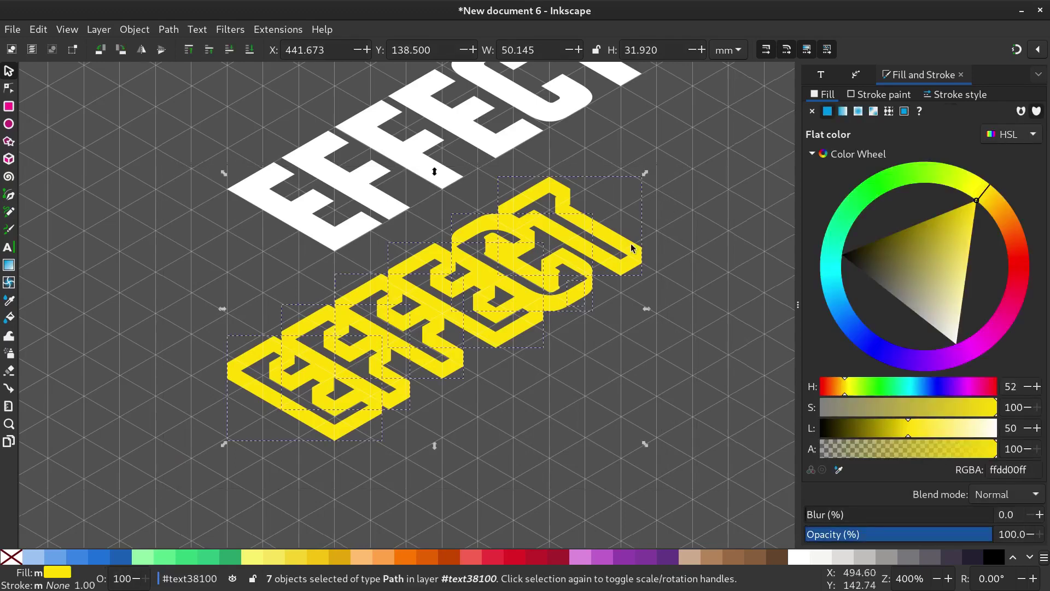
right_click(451, 307)
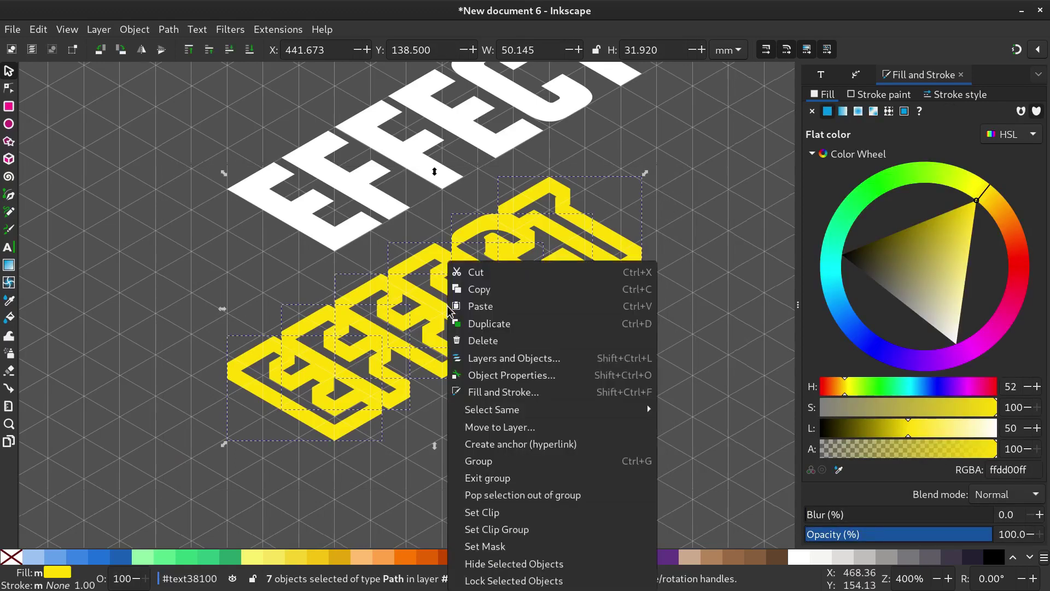
left_click(484, 463)
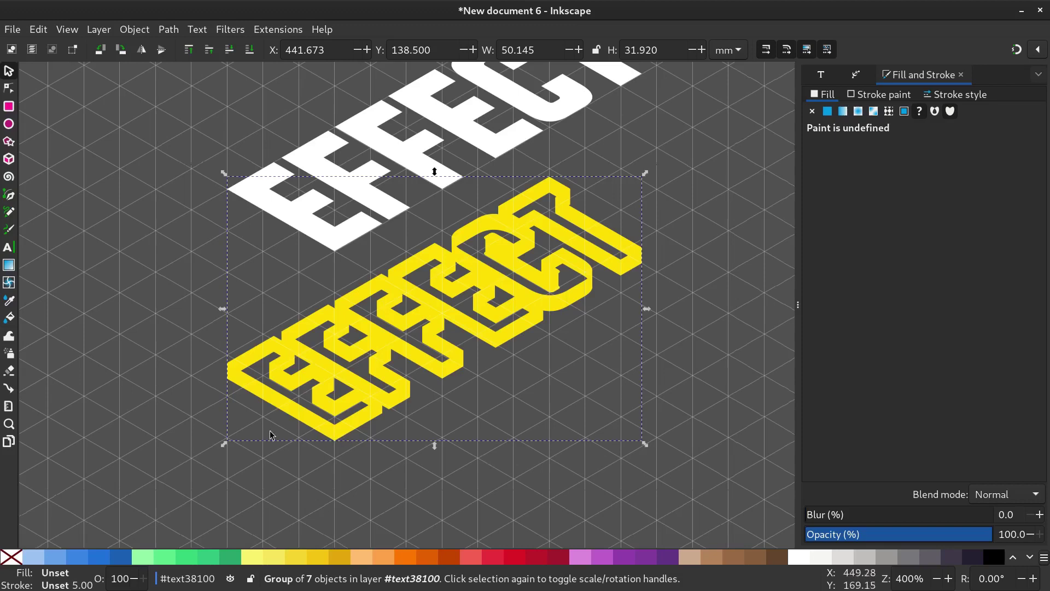
Move the yellow group up so it sits directly beneath the white EFFECT letters.
left_click_drag(232, 375, 198, 188)
scroll(230, 204, "up", 4)
scroll(396, 290, "down", 4)
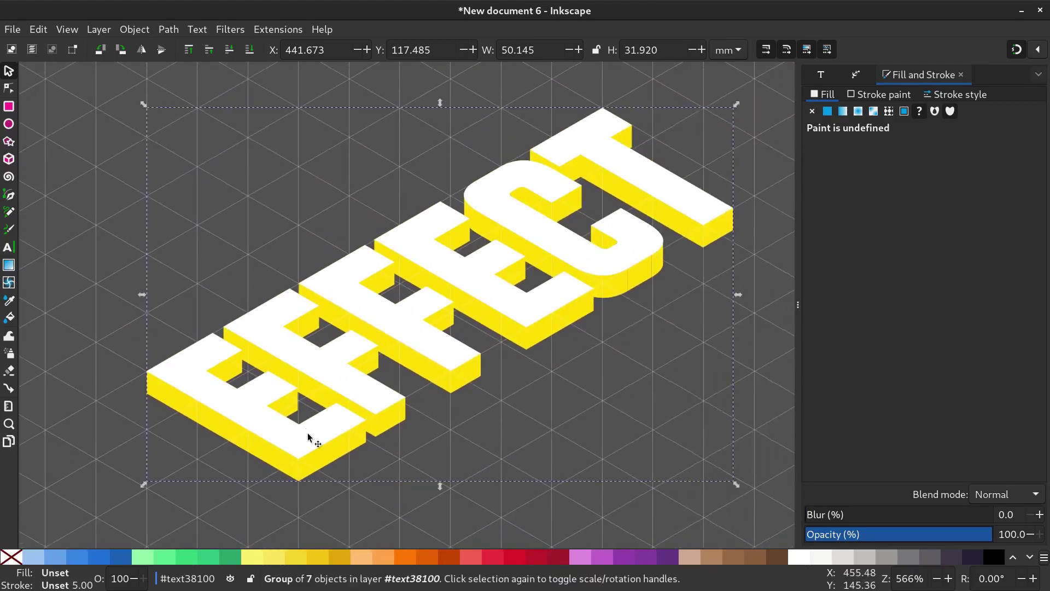
scroll(307, 429, "down", 3)
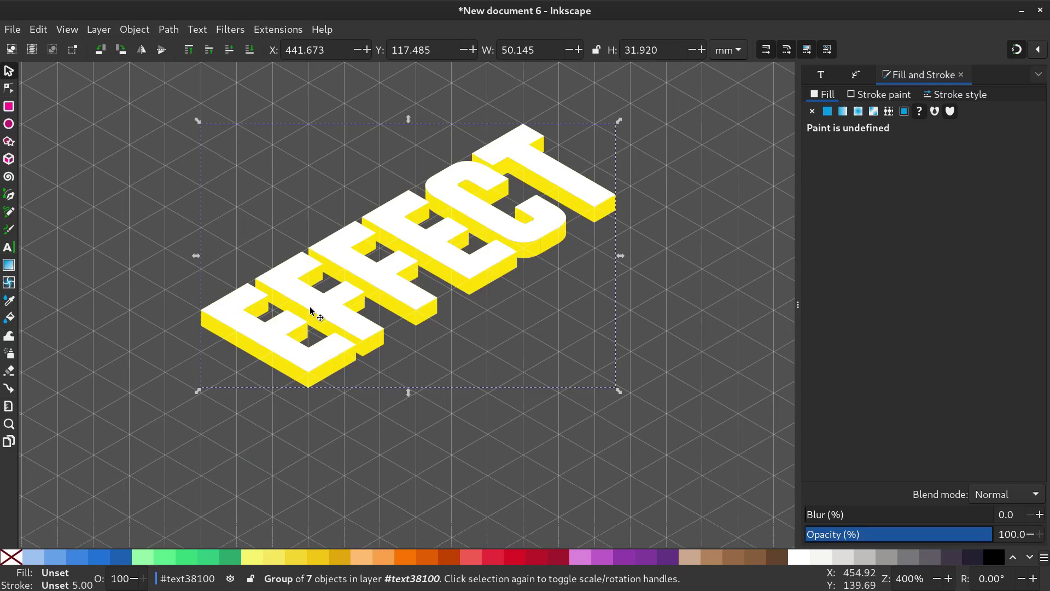
Duplicate the yellow group as an orange copy, shift it slightly down and lower it to the bottom.
scroll(312, 313, "down", 2)
right_click(310, 333)
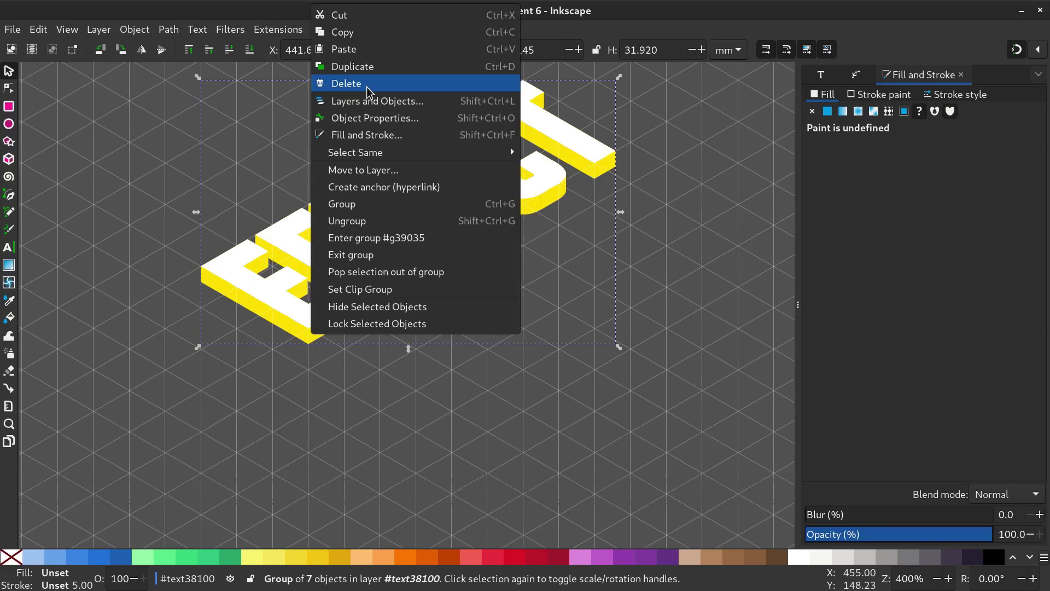
left_click(351, 66)
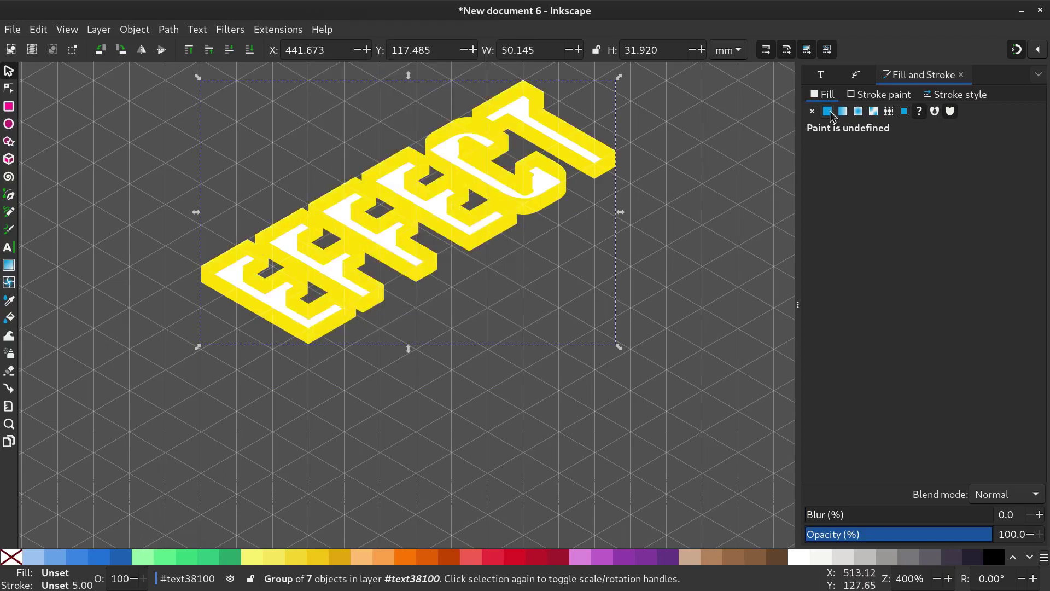
left_click(828, 111)
left_click_drag(987, 216, 1002, 227)
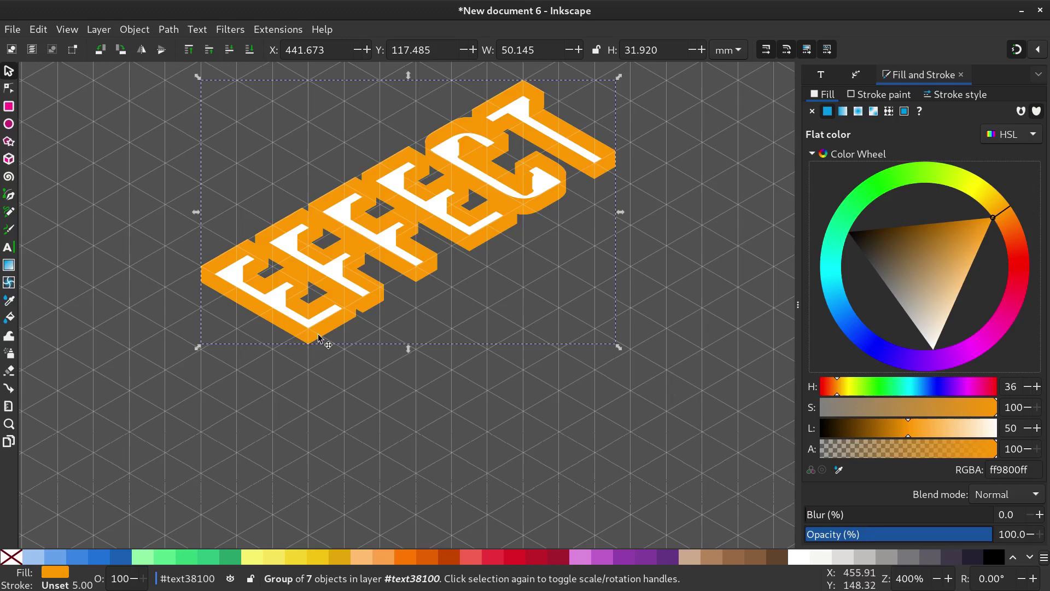
left_click_drag(321, 342, 320, 354)
left_click(249, 50)
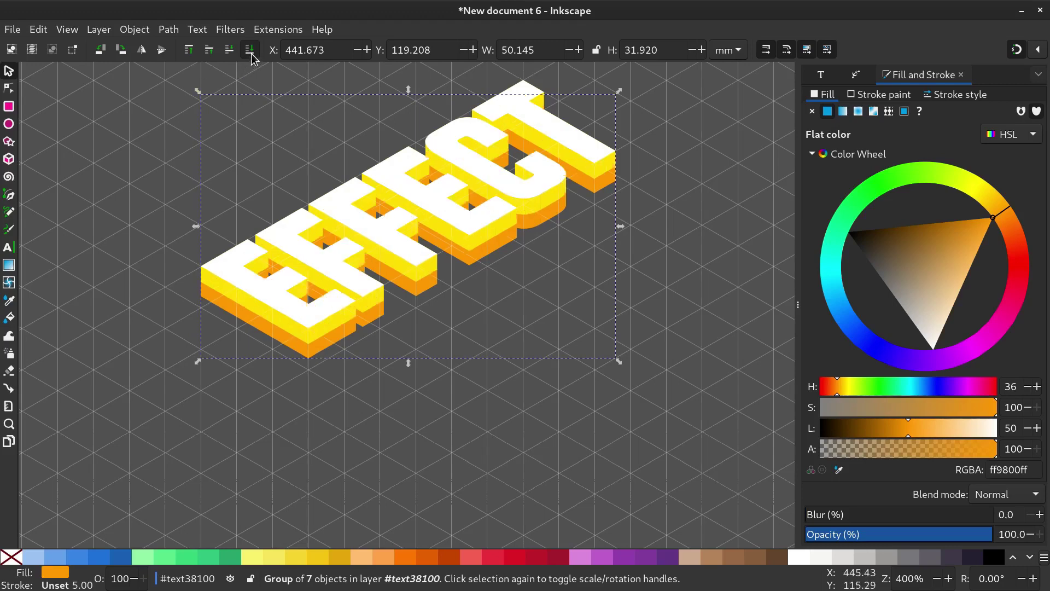
Add a deeper orange copy, shifted further down and lowered to the bottom.
right_click(316, 354)
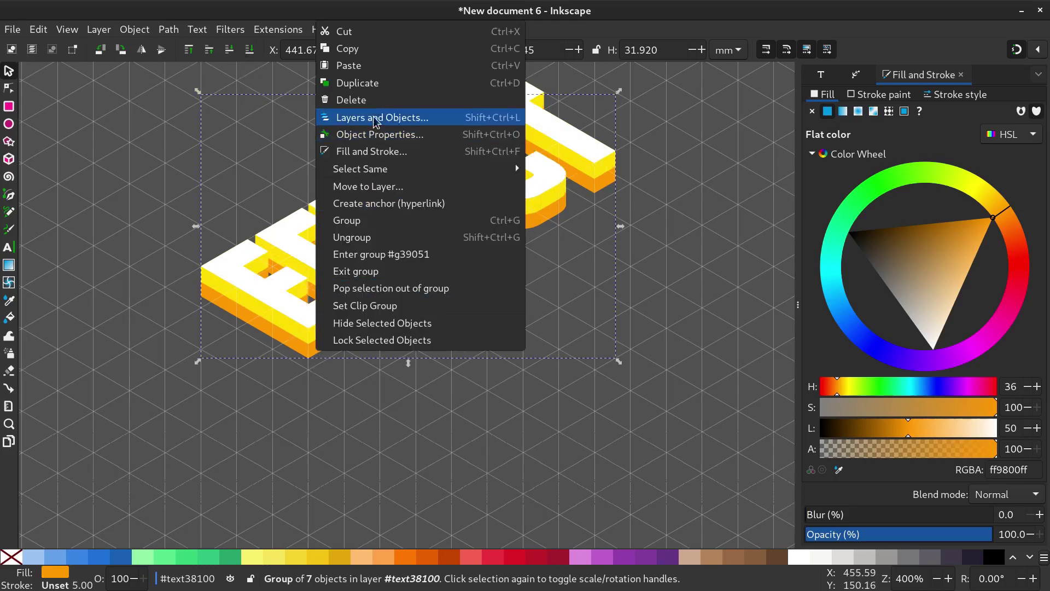
left_click(357, 83)
left_click_drag(996, 219, 1007, 235)
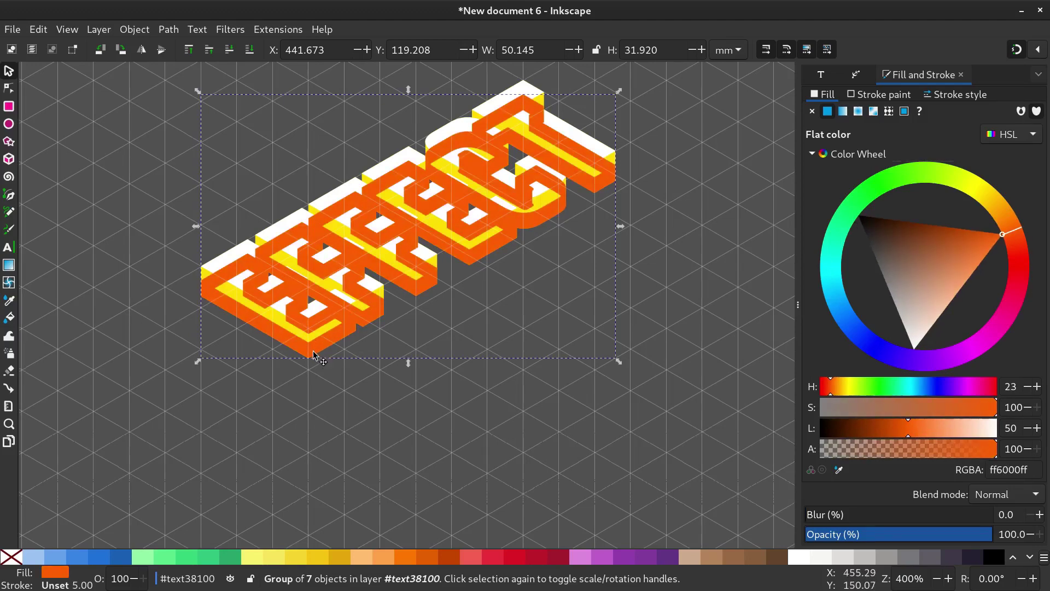
mouse_move(314, 353)
left_mouse_down()
mouse_move(314, 370)
mouse_move(306, 363)
left_mouse_up()
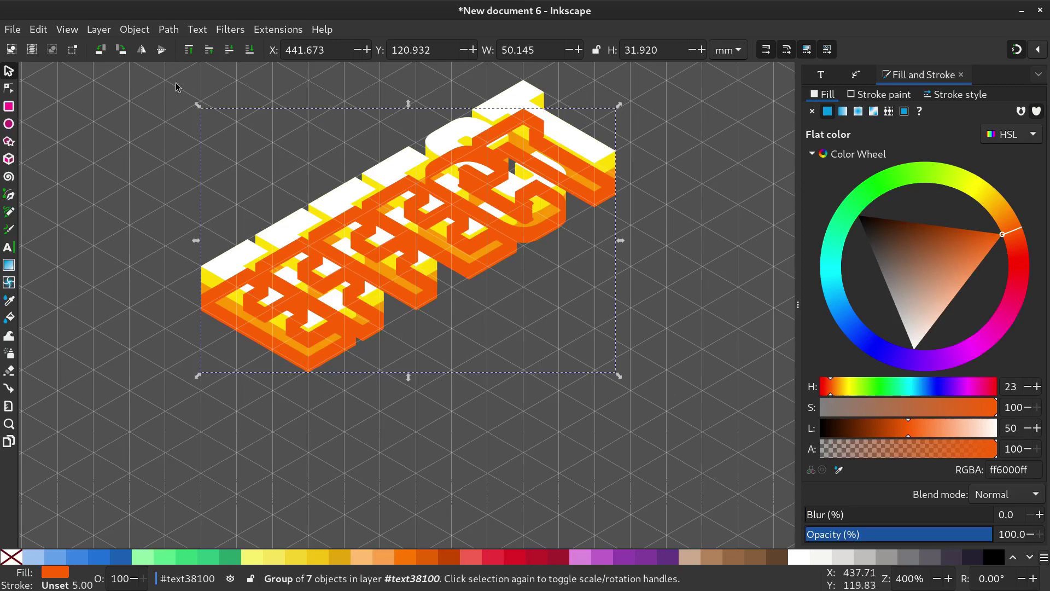
left_click(249, 50)
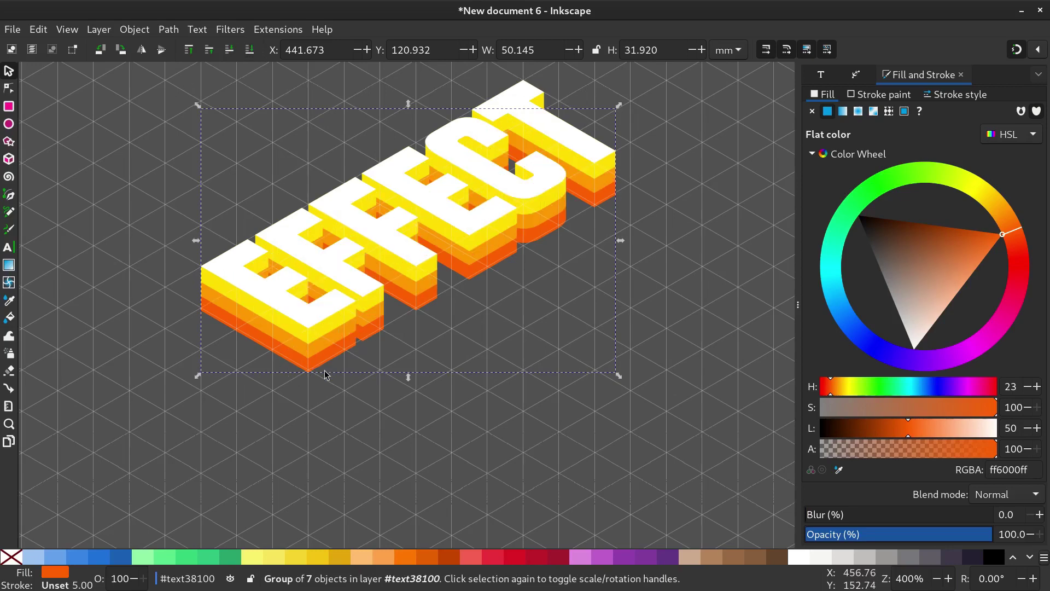
Add a red copy, nudged lowest and sent to the bottom of the stack.
right_click(304, 364)
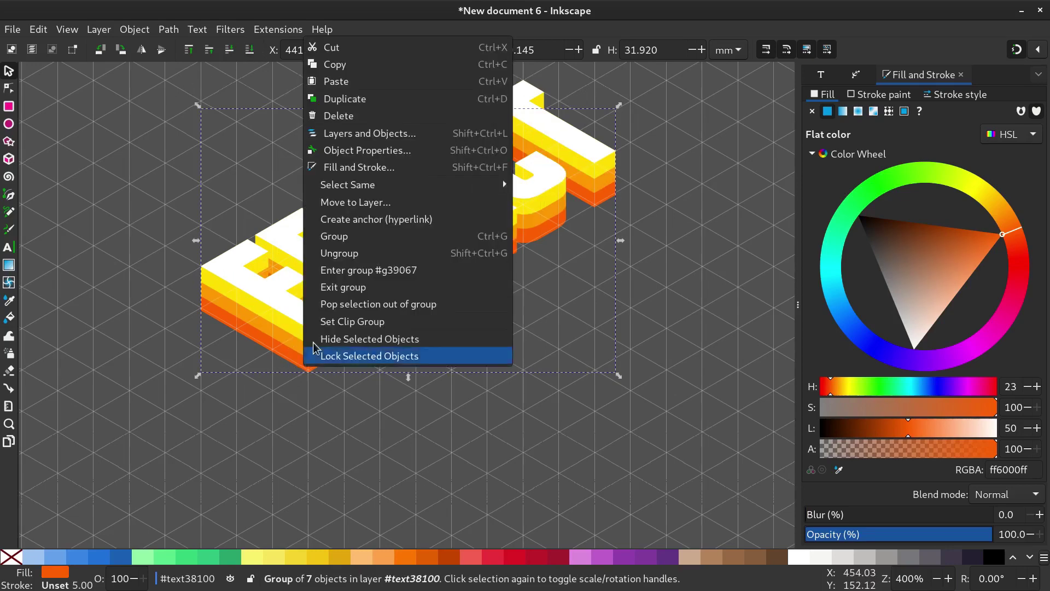
left_click(377, 101)
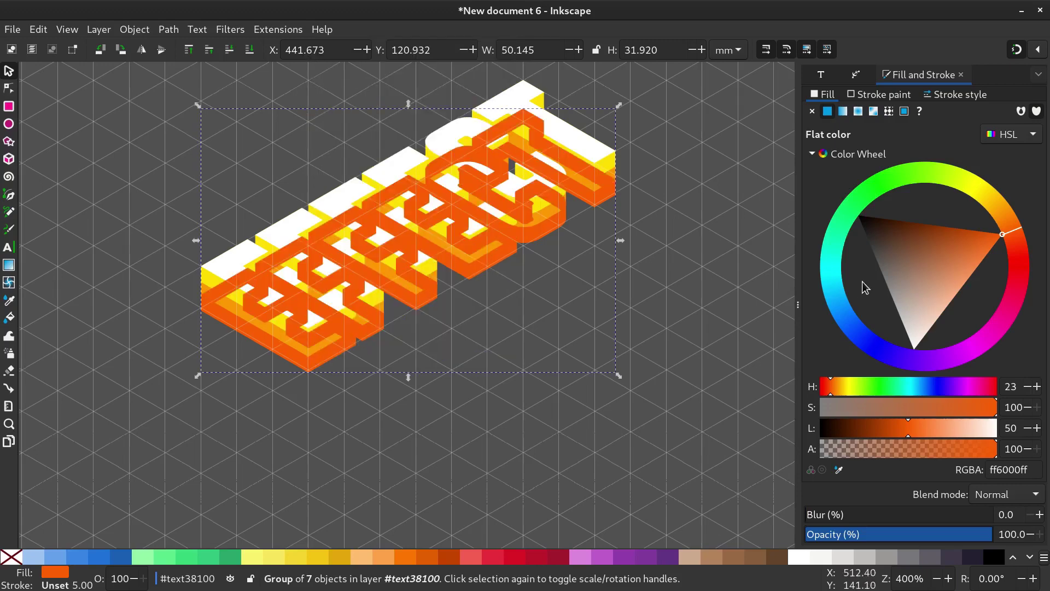
left_click_drag(1018, 240, 994, 243)
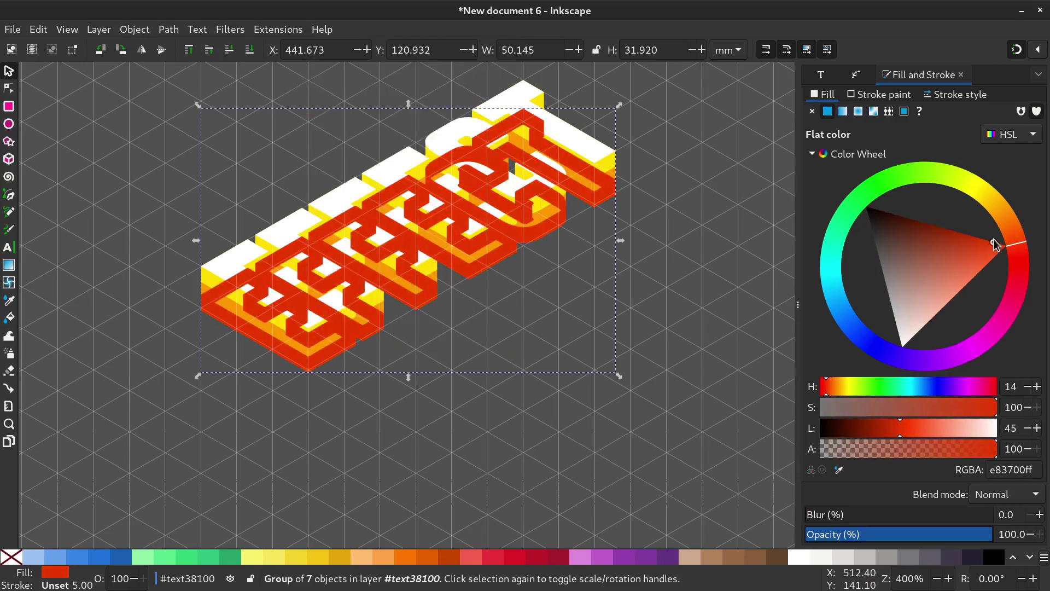
left_click_drag(363, 341, 363, 344)
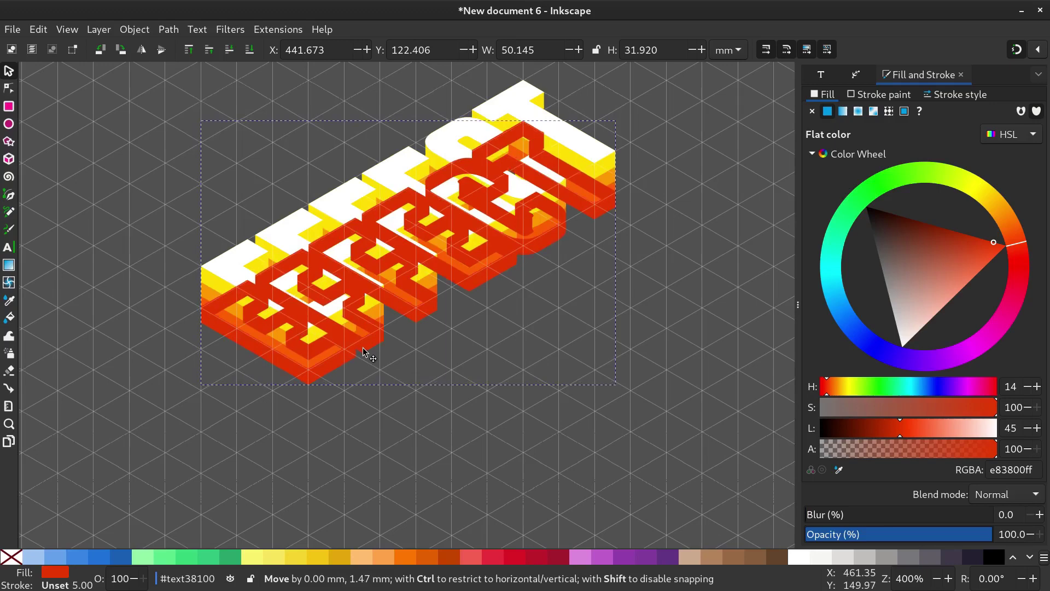
left_click_drag(364, 348, 363, 349)
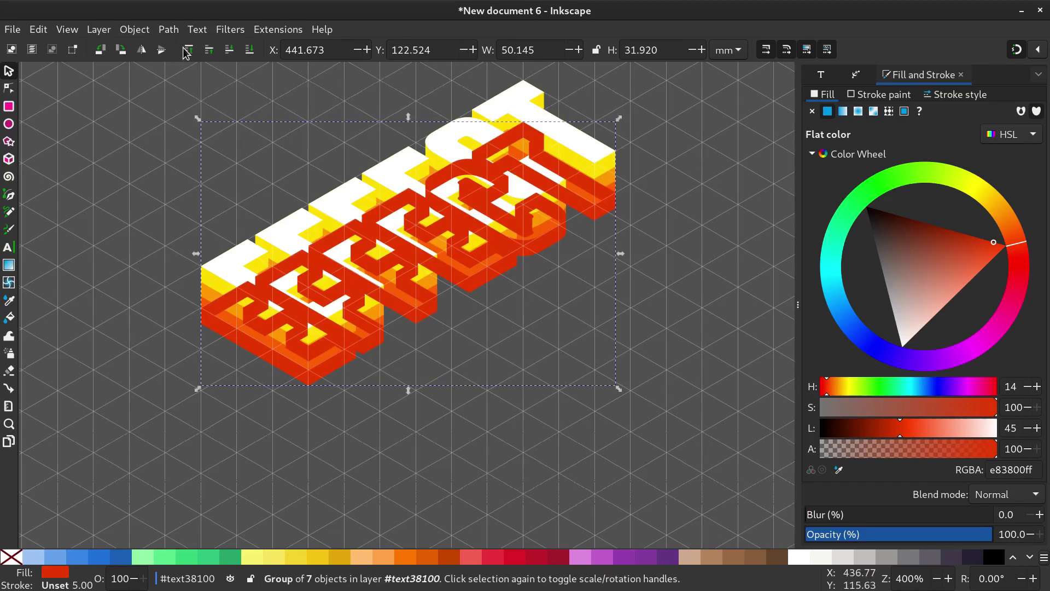
left_click(246, 52)
left_click(281, 294)
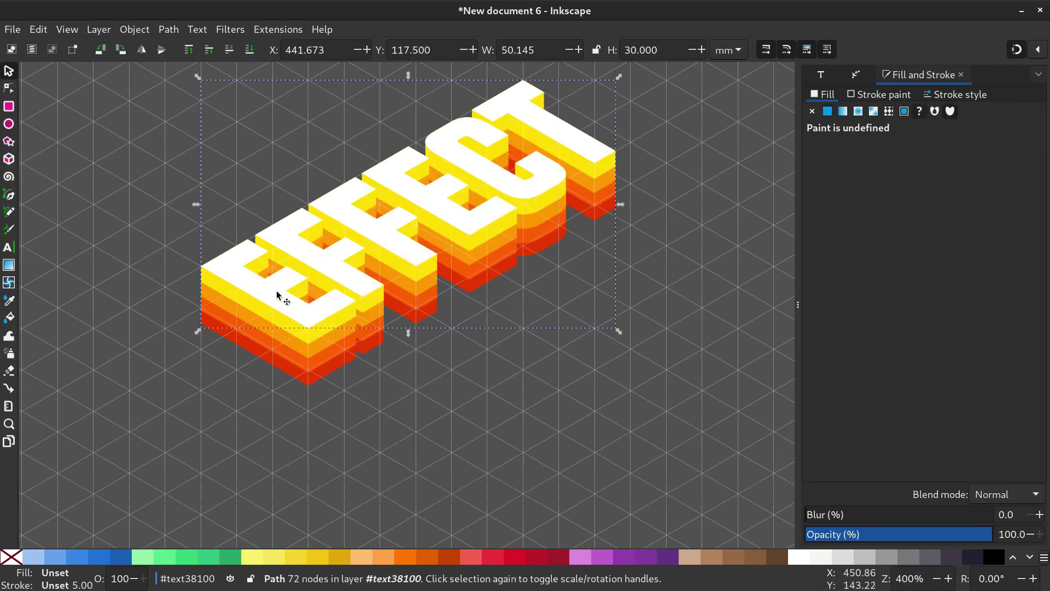
Duplicate the lettering as a black copy, shift it down, blur it by 20 and send it to the bottom.
right_click(278, 294)
left_click(319, 354)
left_click(827, 113)
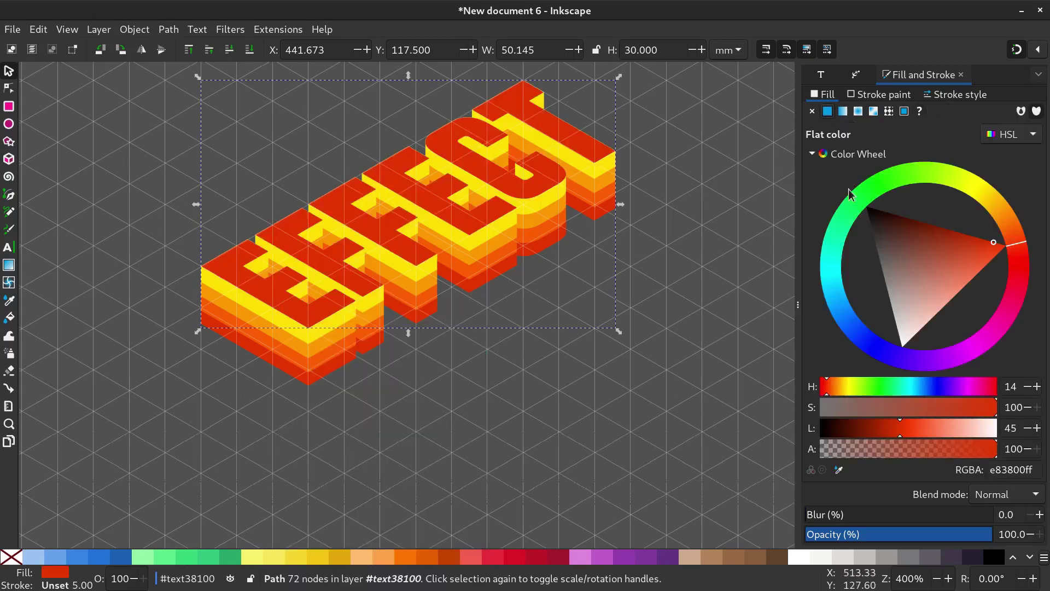
left_click_drag(908, 243, 835, 195)
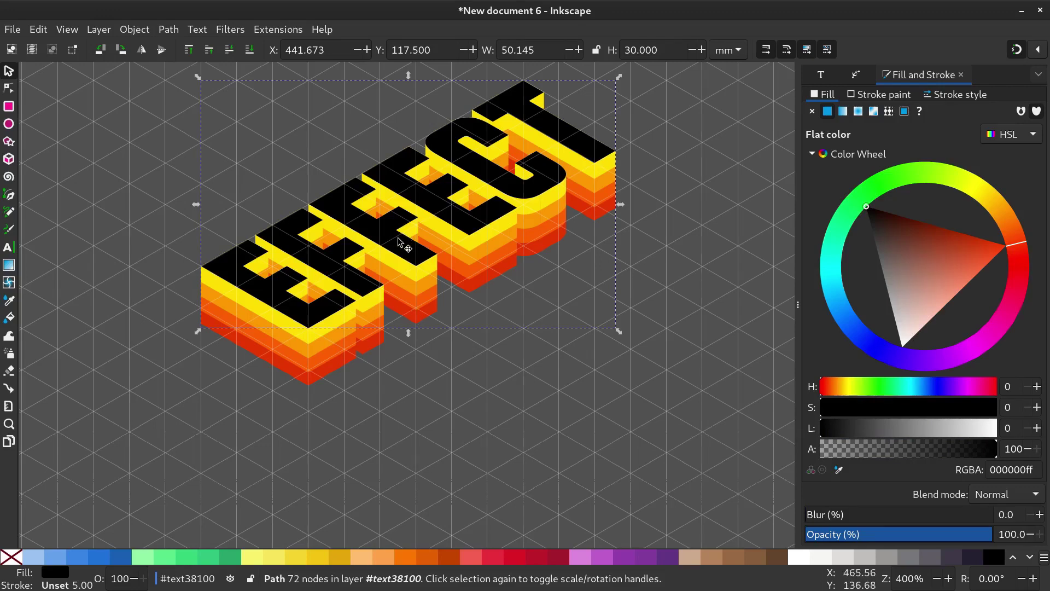
left_click_drag(398, 242, 398, 299)
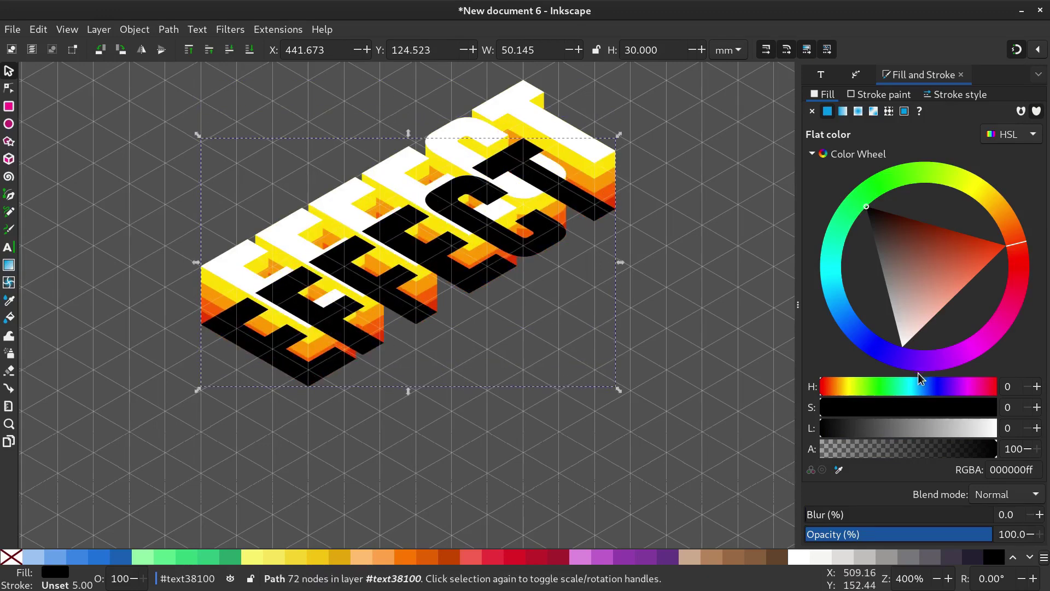
left_click_drag(810, 518, 840, 514)
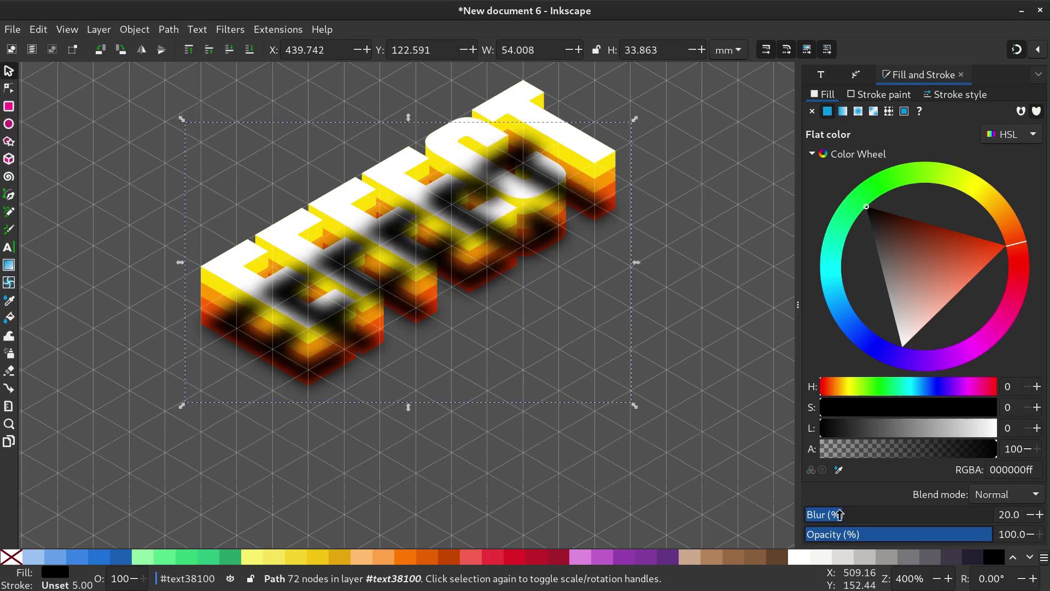
left_click(250, 58)
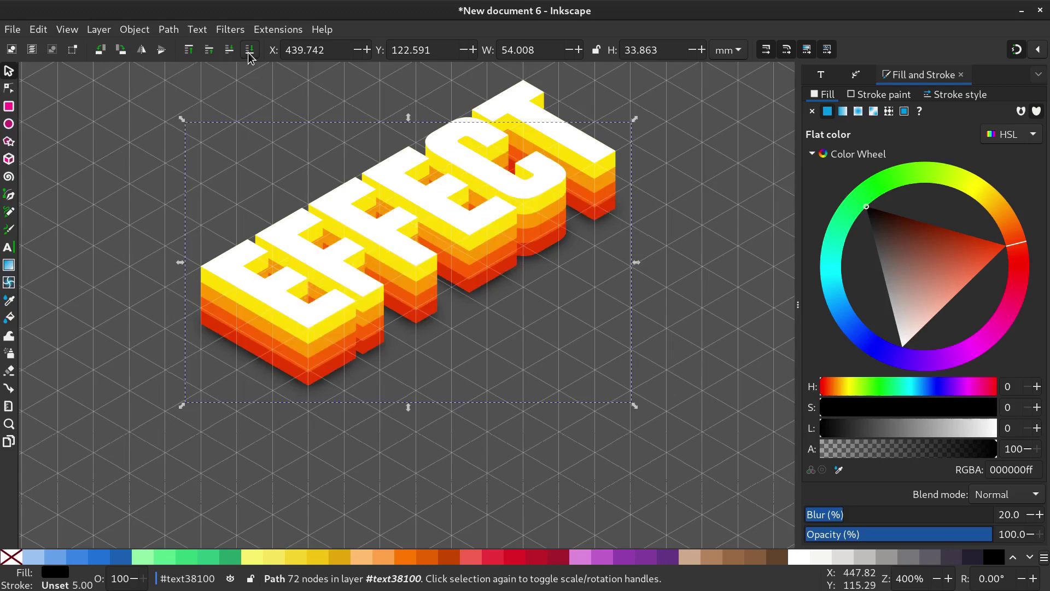
Draw a red (be2d24) rounded rectangle behind the lettering as the background card.
scroll(339, 216, "down", 1, "ctrl")
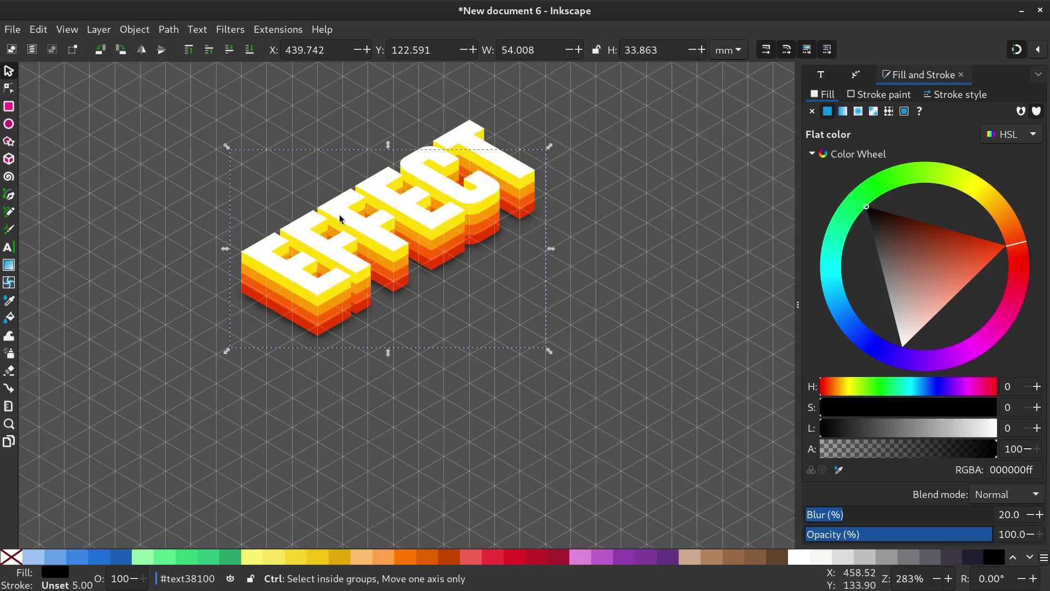
scroll(339, 216, "down", 1, "ctrl")
key("r")
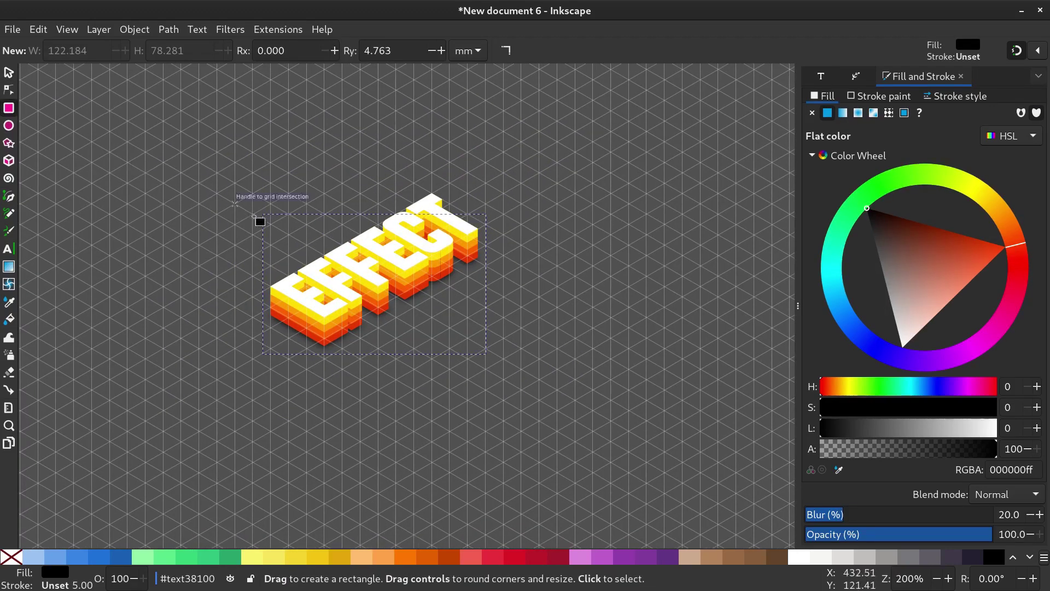
left_click_drag(110, 111, 734, 474)
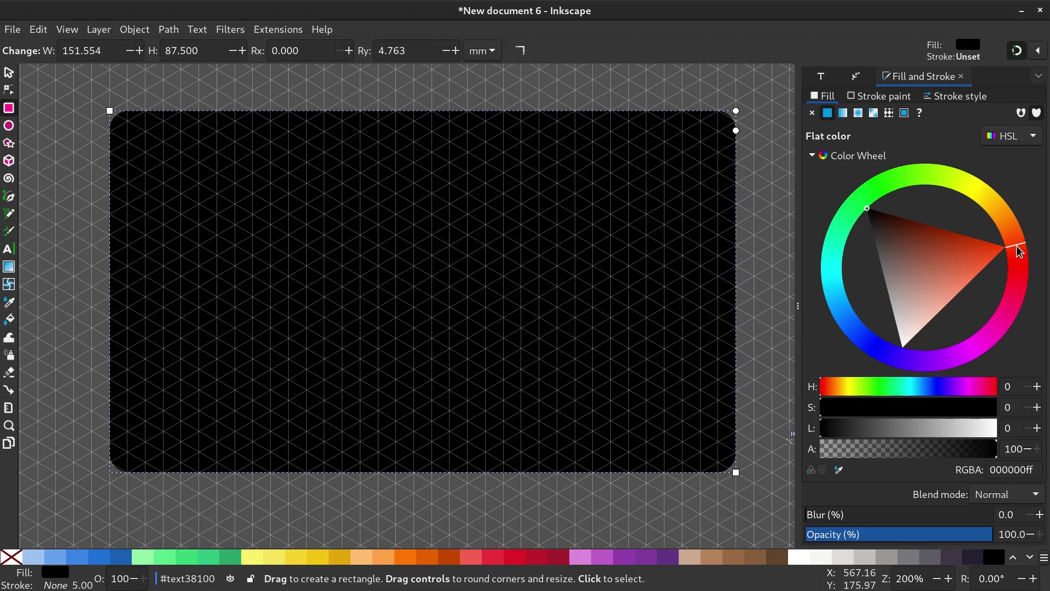
left_click_drag(1020, 252, 958, 257)
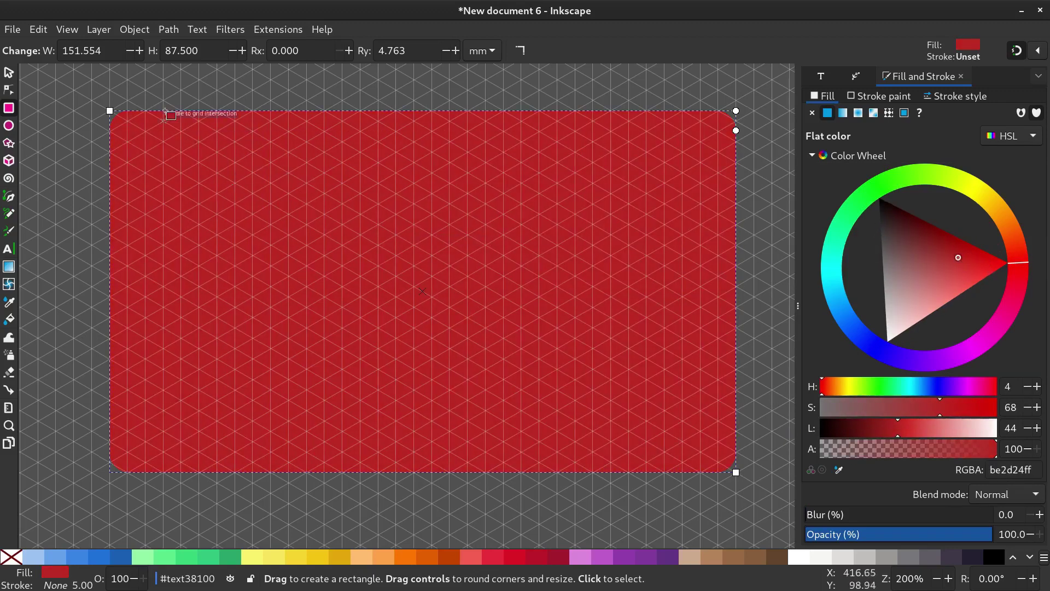
left_click(8, 71)
left_click(250, 50)
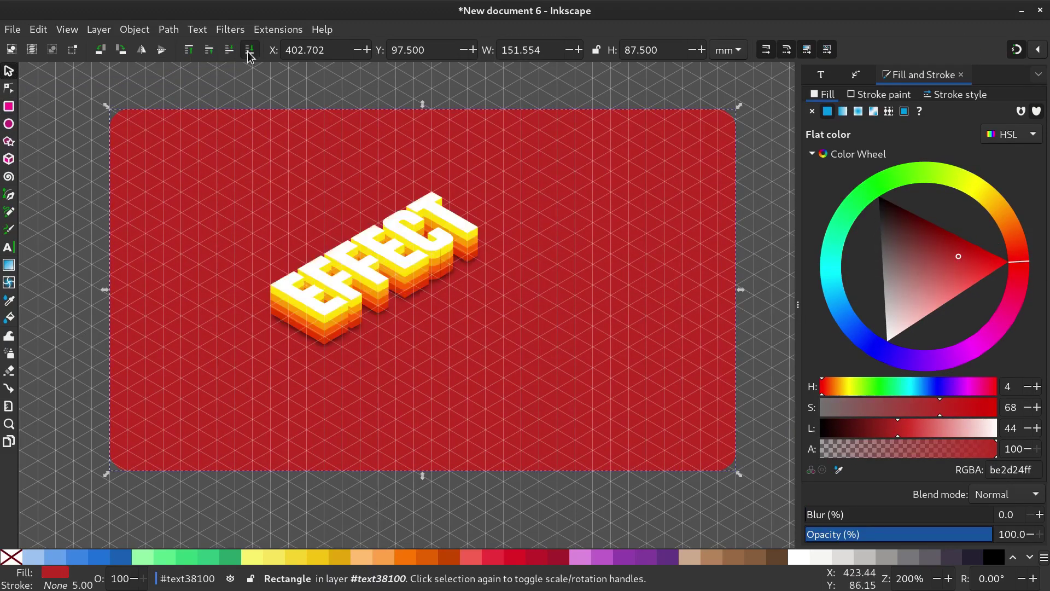
left_click_drag(606, 424, 573, 403)
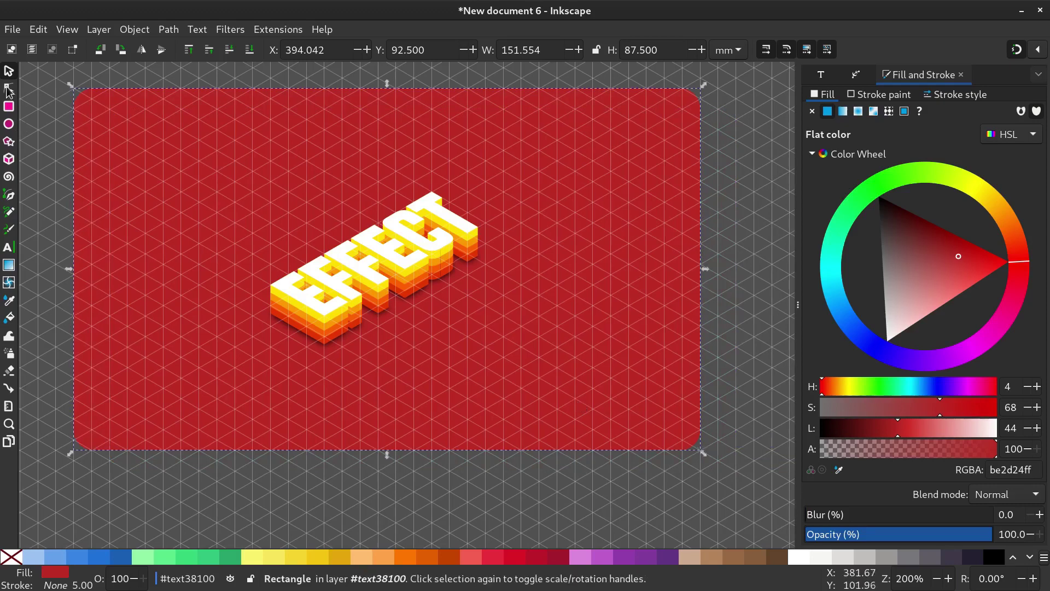
left_click(37, 31)
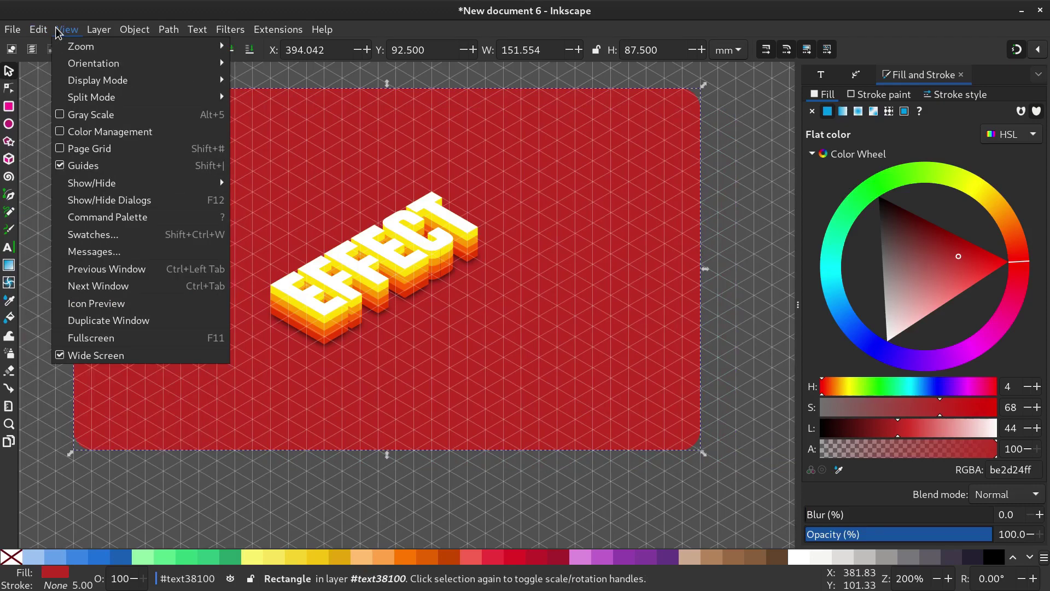
Hide the page grid and docks, then zoom and pan to centre the finished artwork.
left_click(87, 148)
key("ctrl")
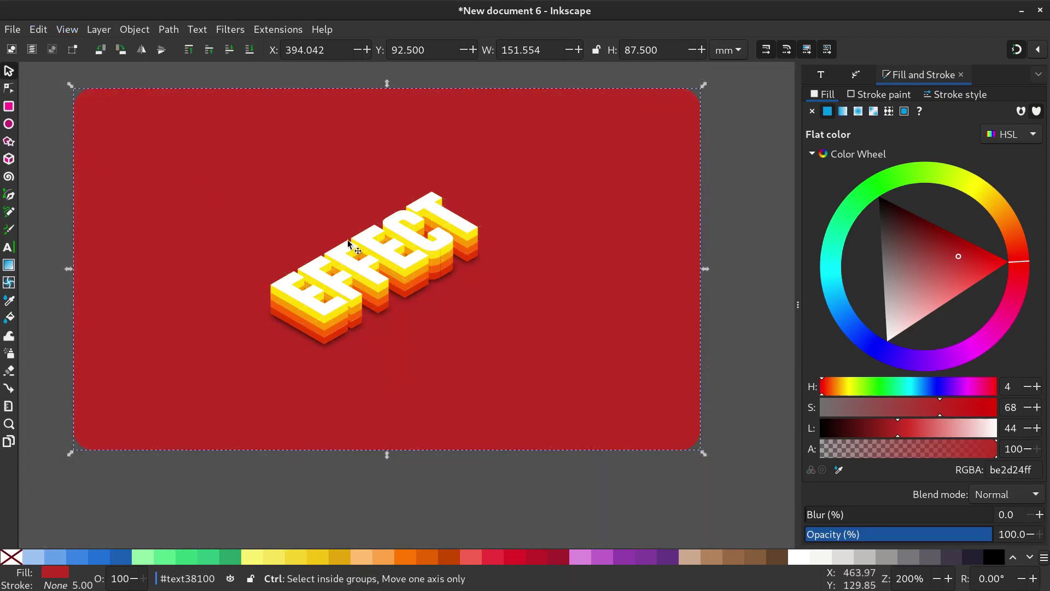
scroll(348, 244, "up", 1)
key("F12")
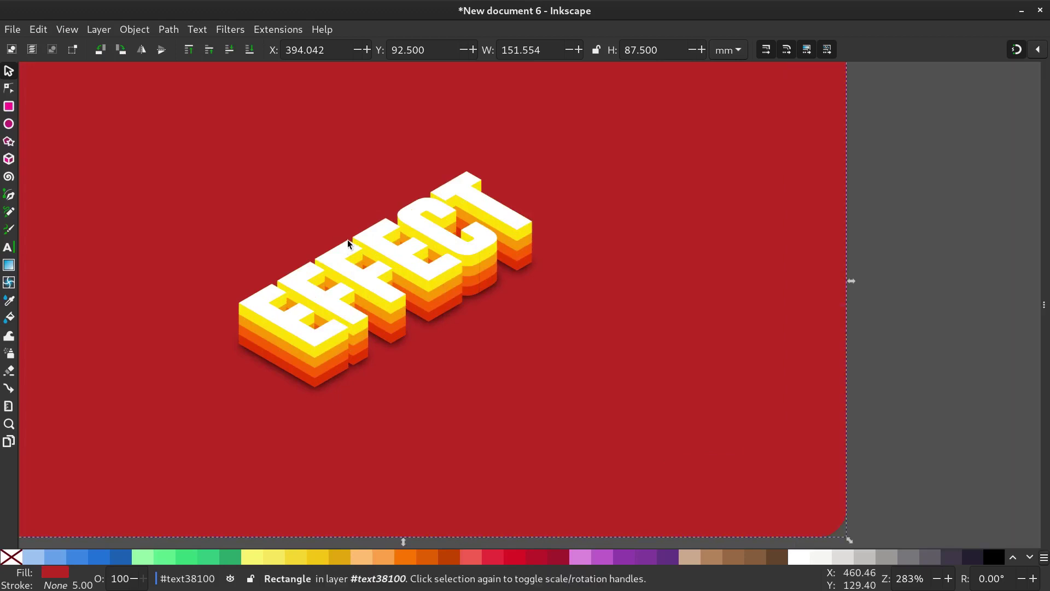
key("ctrl")
scroll(295, 283, "up", 1)
key("space")
left_click_drag(295, 284, 440, 323)
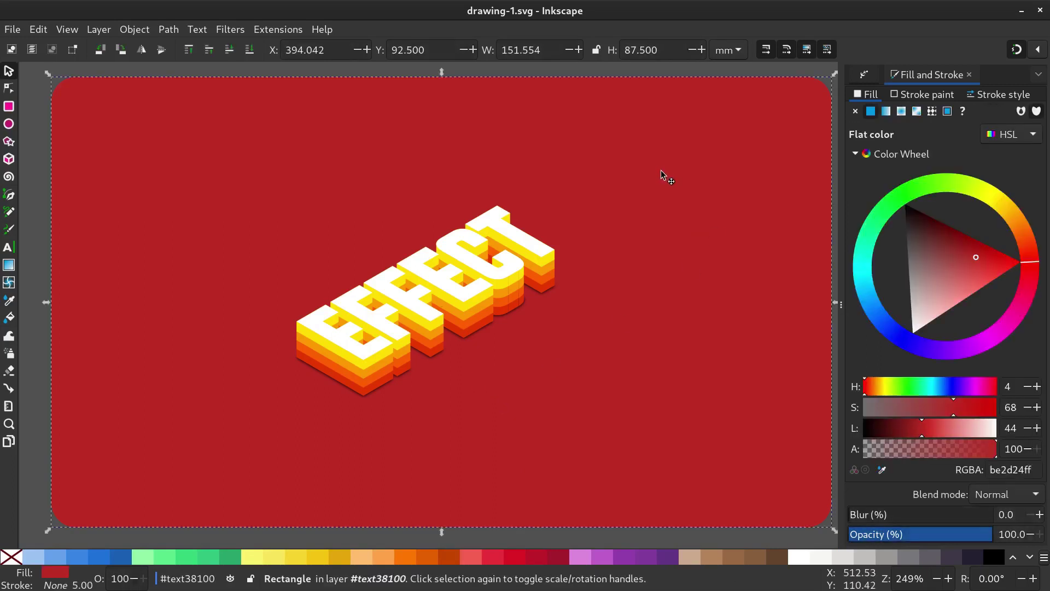
Move the red background down and break the white EFFECT path apart into separate letters.
left_click_drag(661, 171, 645, 569)
left_click(309, 348)
left_click(169, 29)
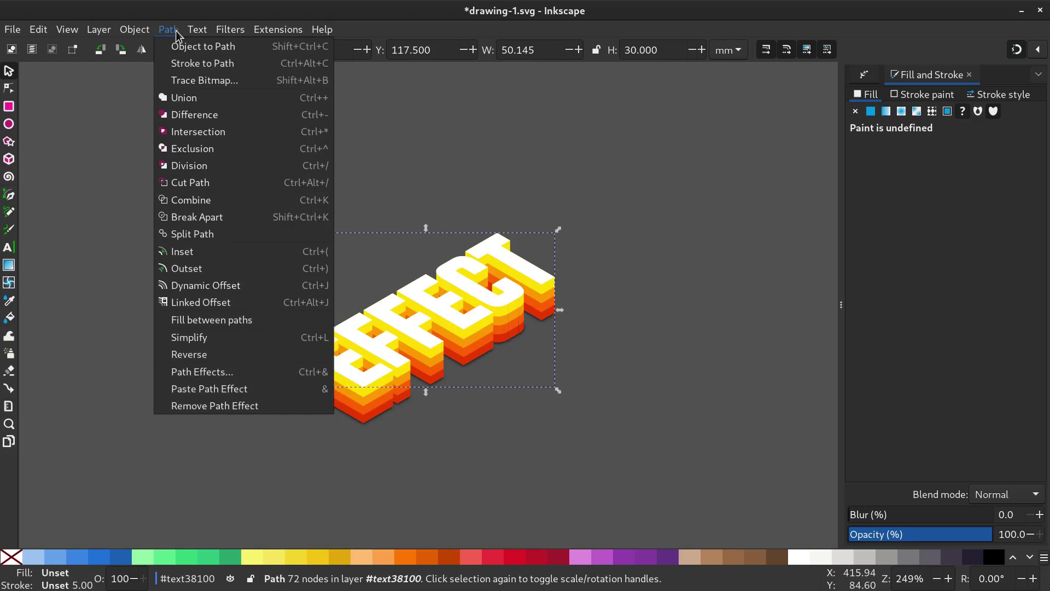
left_click(207, 216)
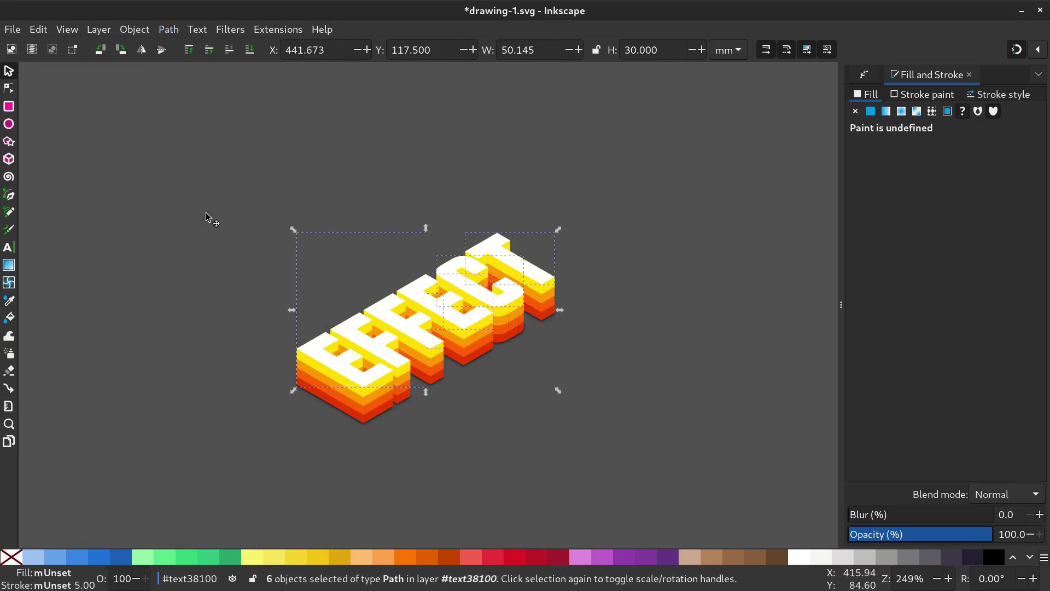
left_click(206, 212)
Ungroup all the stacked lettering layers into individual paths.
left_click_drag(233, 147, 715, 527)
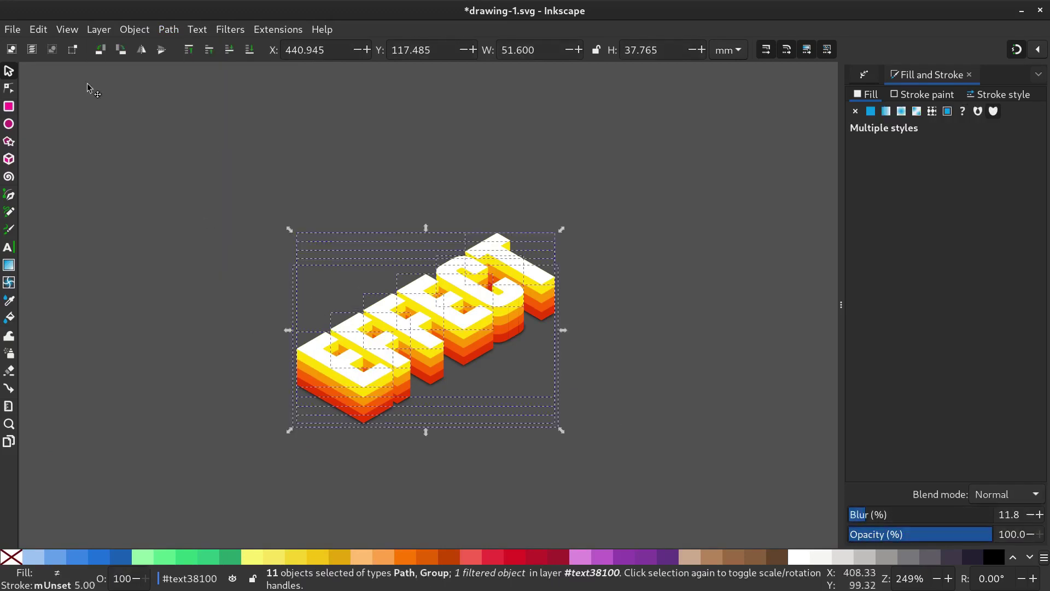
left_click(167, 30)
mouse_move(135, 29)
left_click(151, 167)
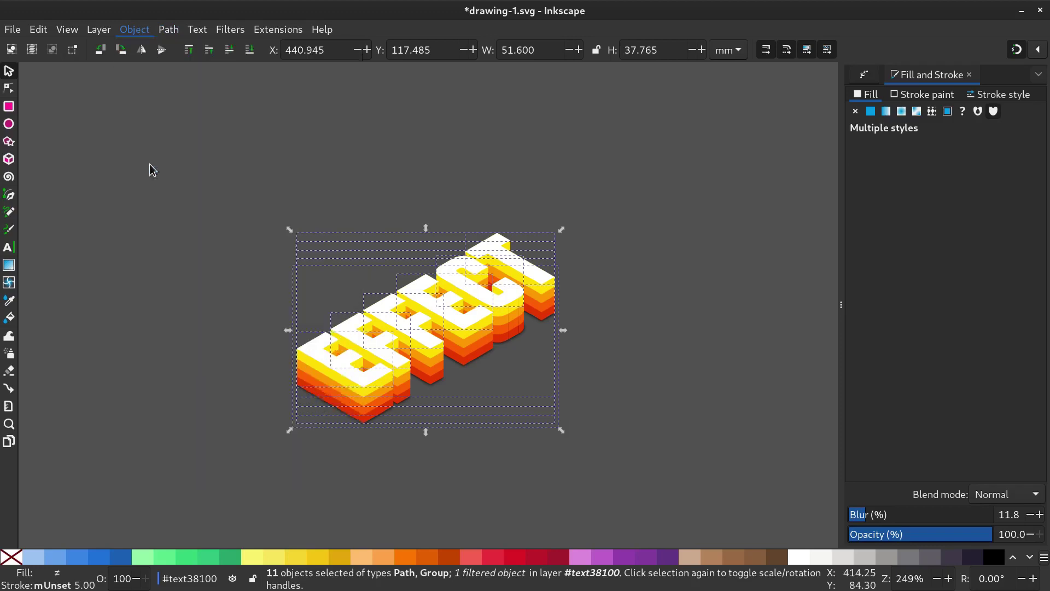
Group each letter's stacked layers separately: the first E, the F, the next F and the C.
left_click(578, 235)
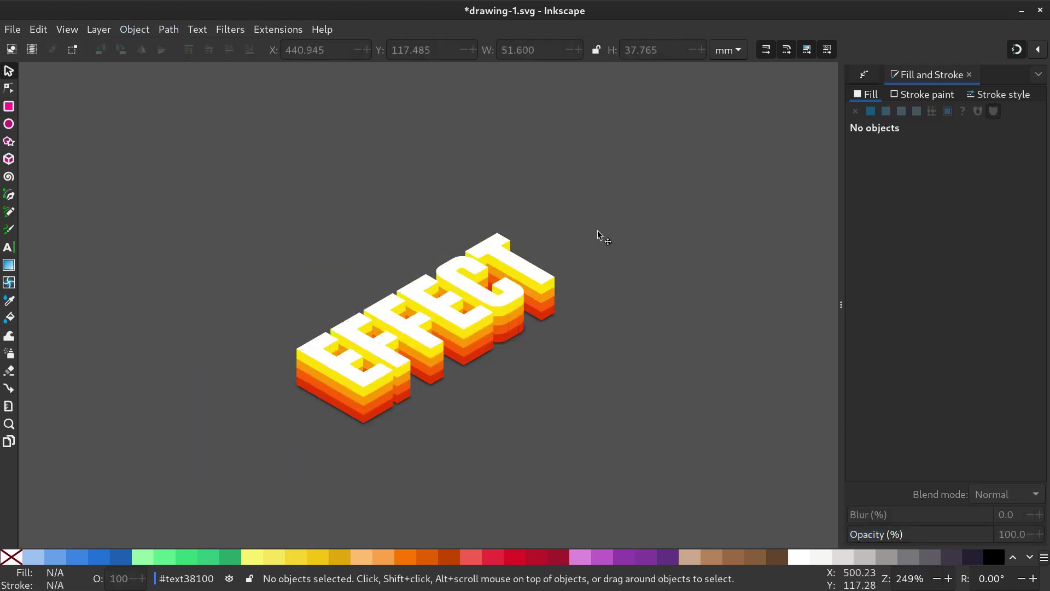
left_click_drag(249, 283, 401, 465)
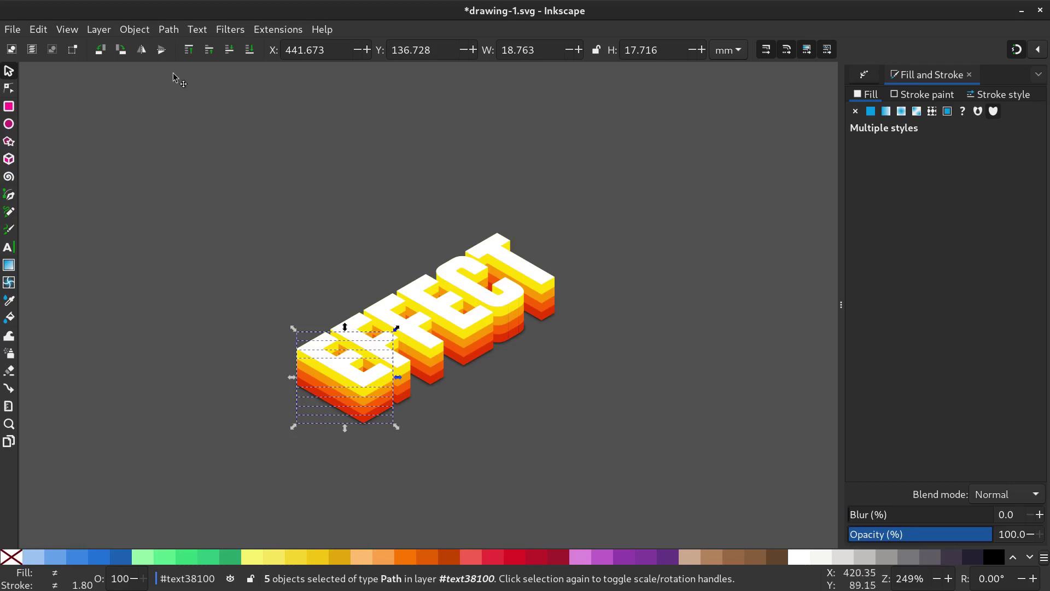
left_click(135, 29)
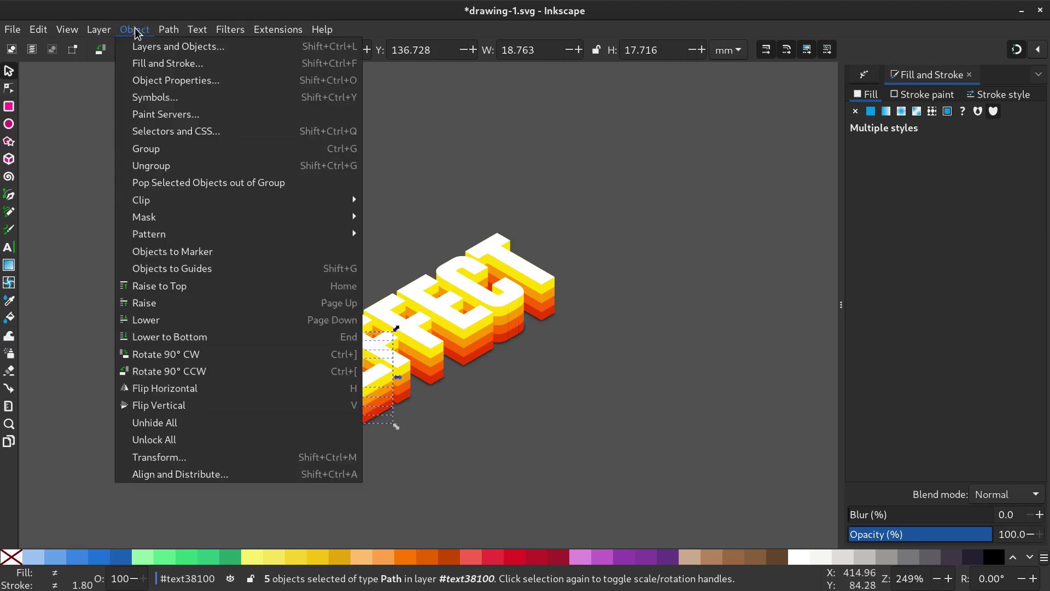
left_click(164, 150)
left_click_drag(313, 234, 426, 461)
key("ctrl+g")
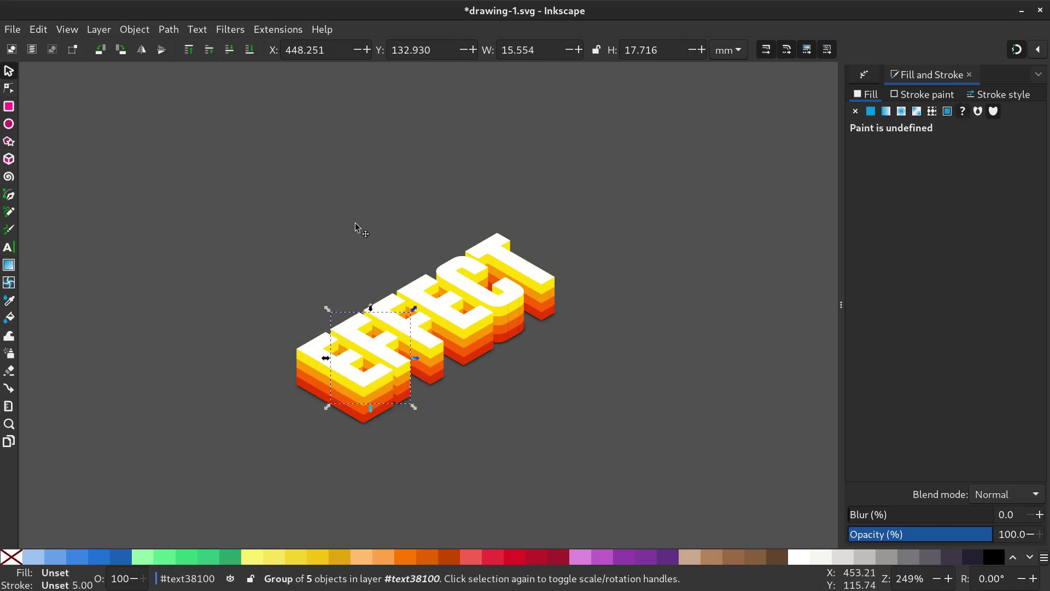
left_click_drag(356, 225, 453, 461)
key("ctrl+g")
left_click_drag(403, 230, 528, 402)
key("ctrl+g")
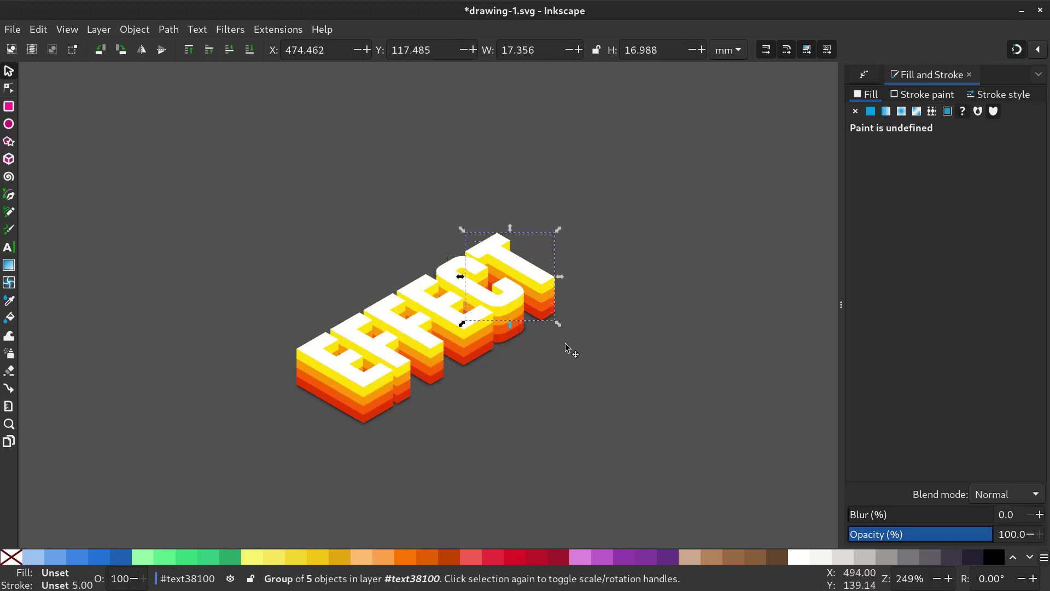
left_click(491, 431)
left_click(357, 386)
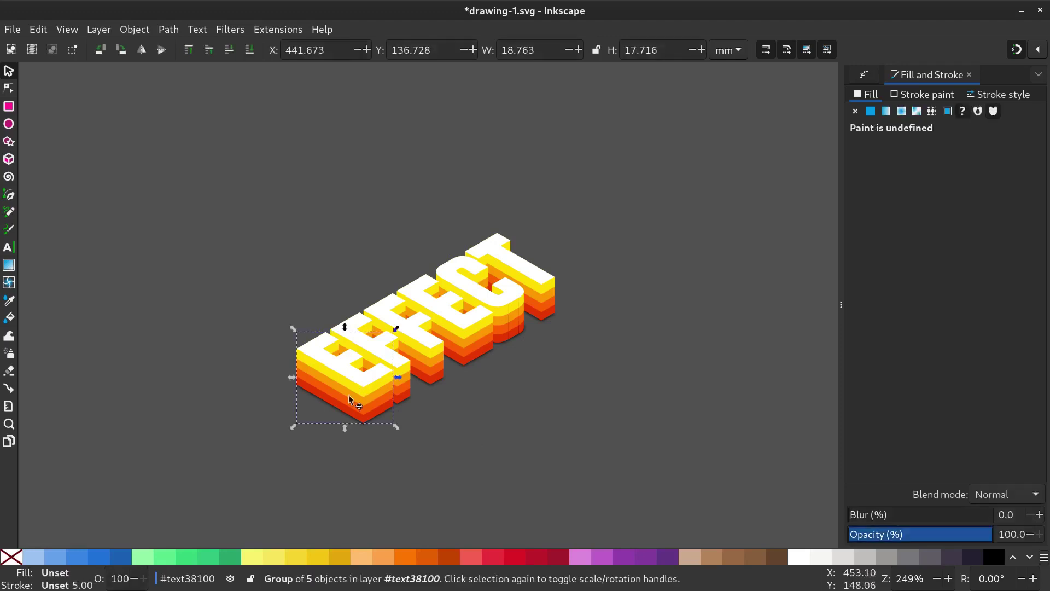
scroll(307, 411, "up", 2)
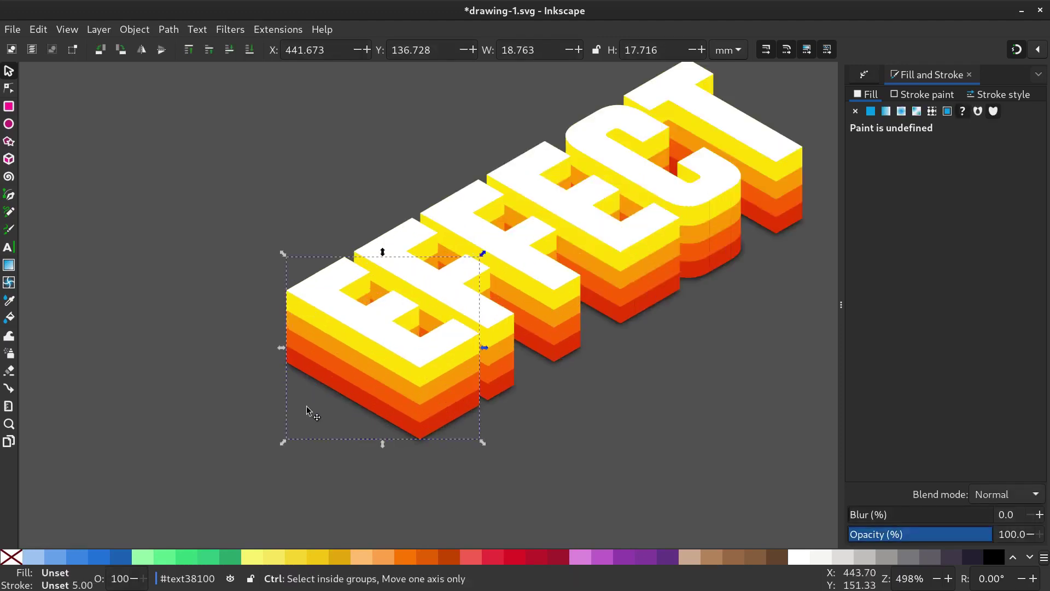
Draw a four-node shading path over the first E's side face with a 30% opaque dark fill.
left_click(9, 198)
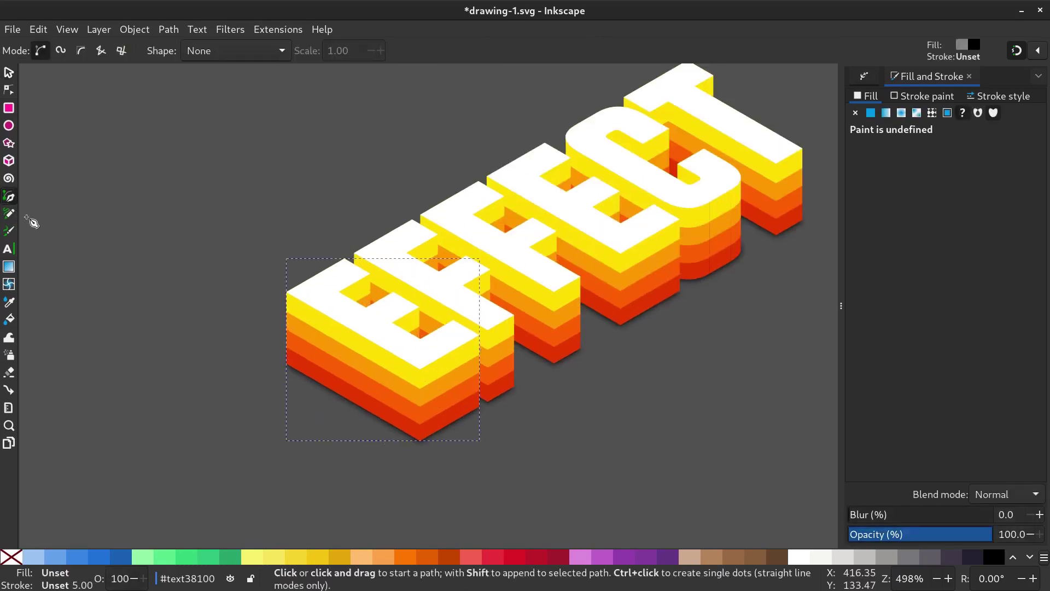
left_click(287, 292)
left_click(286, 365)
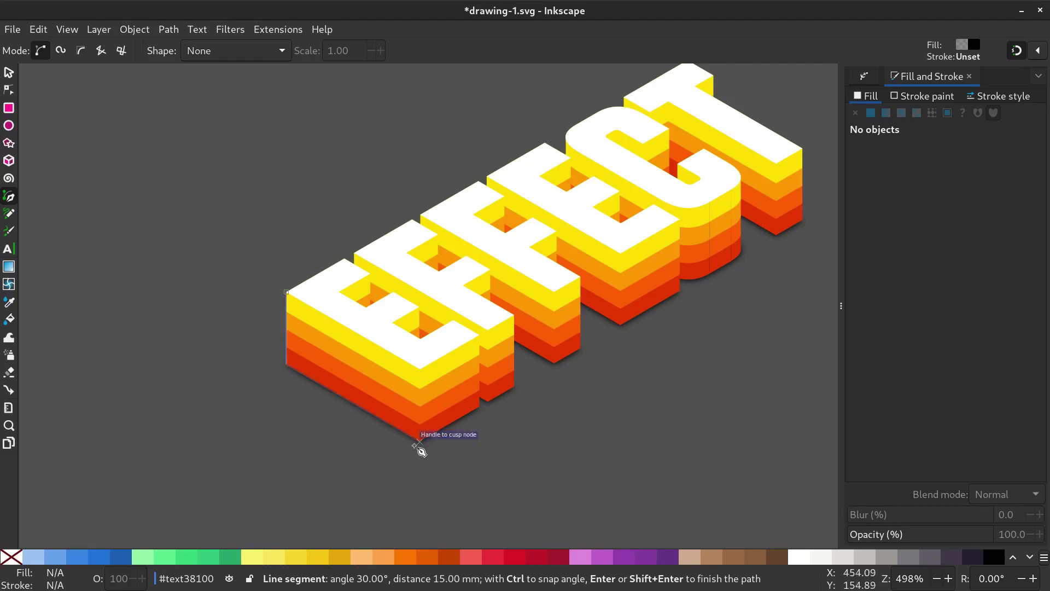
left_click(420, 441)
left_click(421, 370)
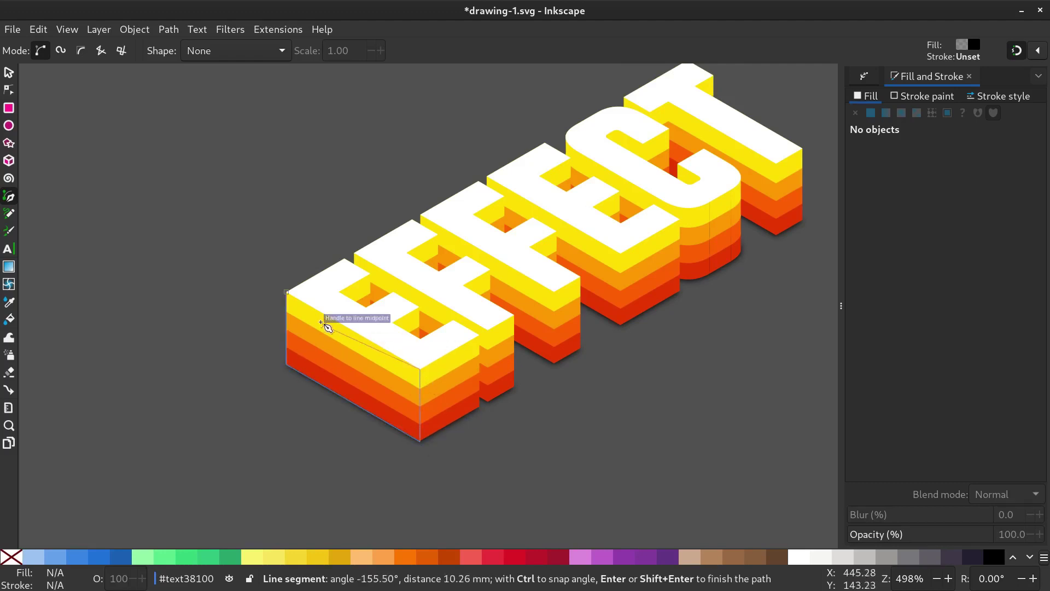
left_click(286, 292)
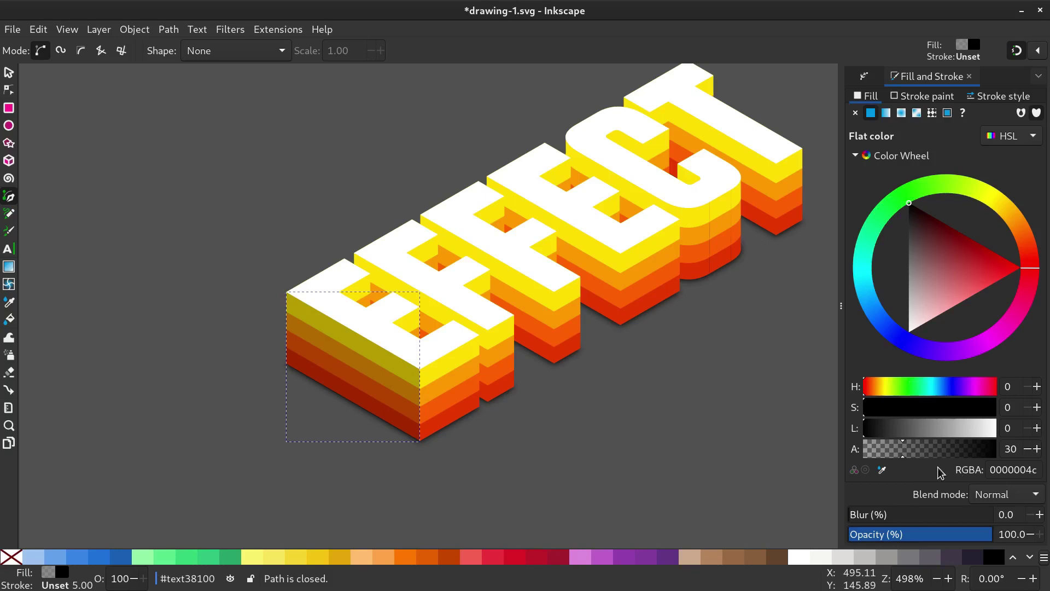
mouse_move(903, 453)
left_mouse_down()
mouse_move(996, 451)
mouse_move(906, 453)
left_mouse_up()
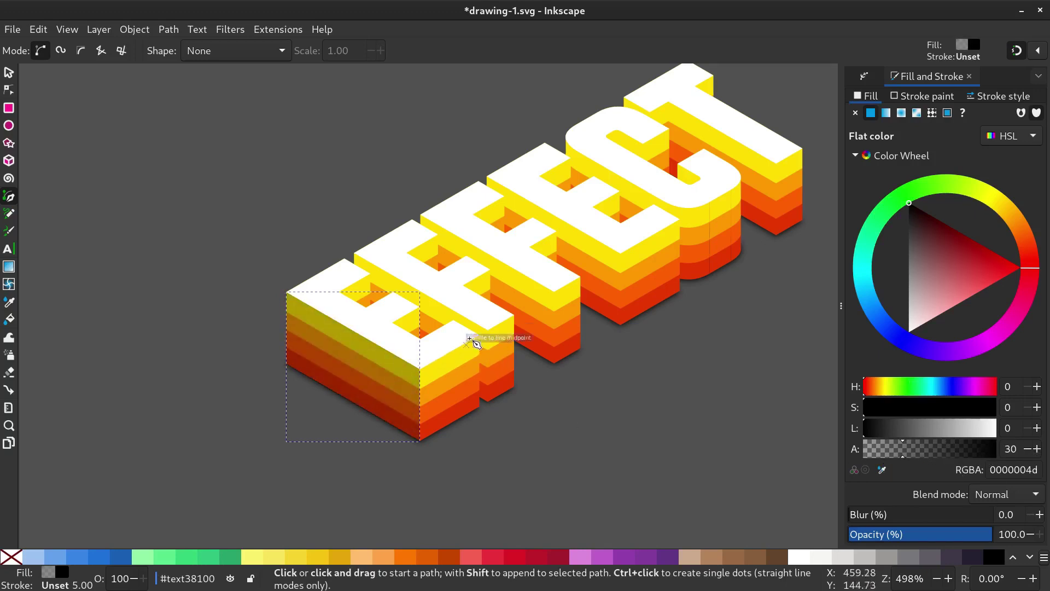
Group the first E together with its shading path.
left_click(9, 72)
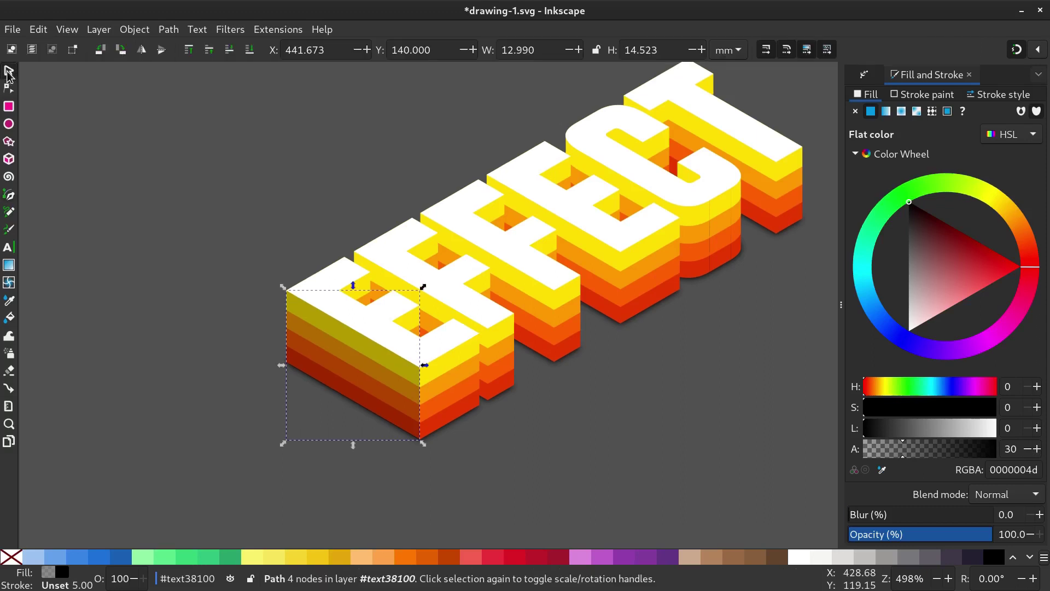
left_click_drag(223, 214, 510, 496)
right_click(402, 378)
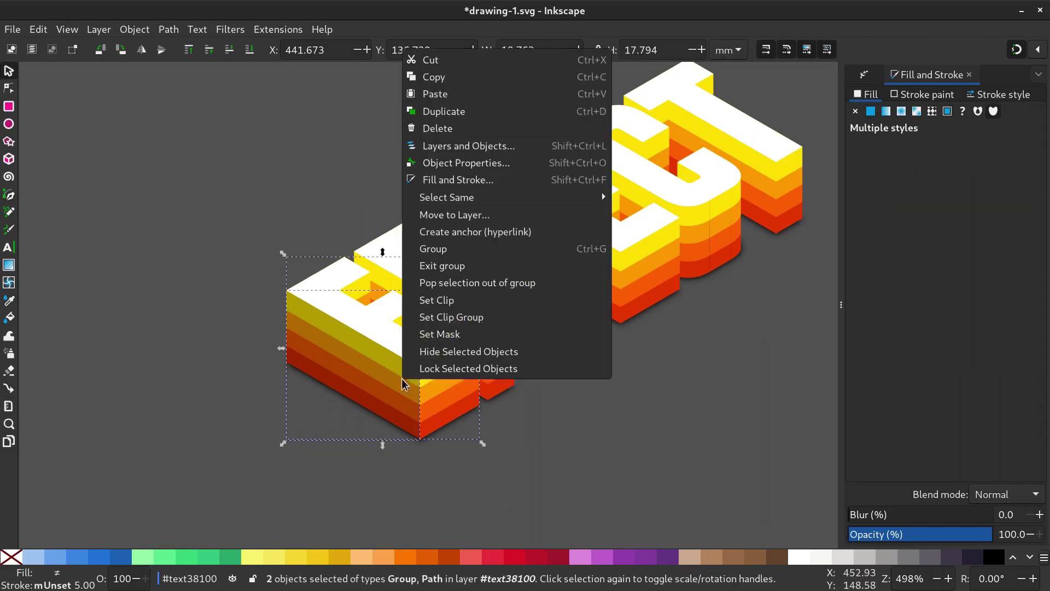
left_click(448, 250)
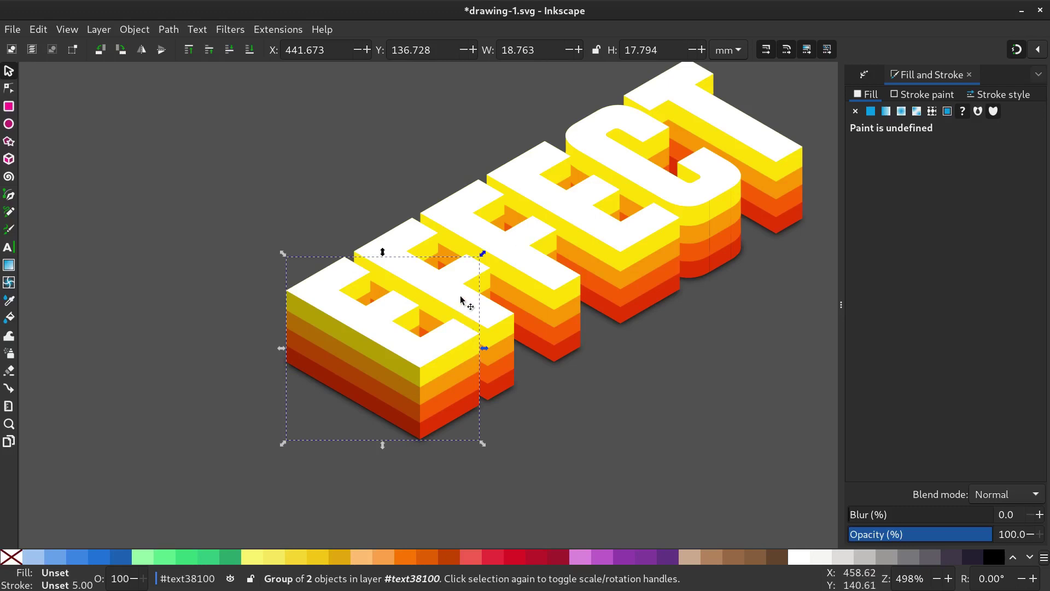
Send the first E group to the bottom and move the blurred shadow up and left, out of the way.
left_click(247, 50)
left_click(437, 424)
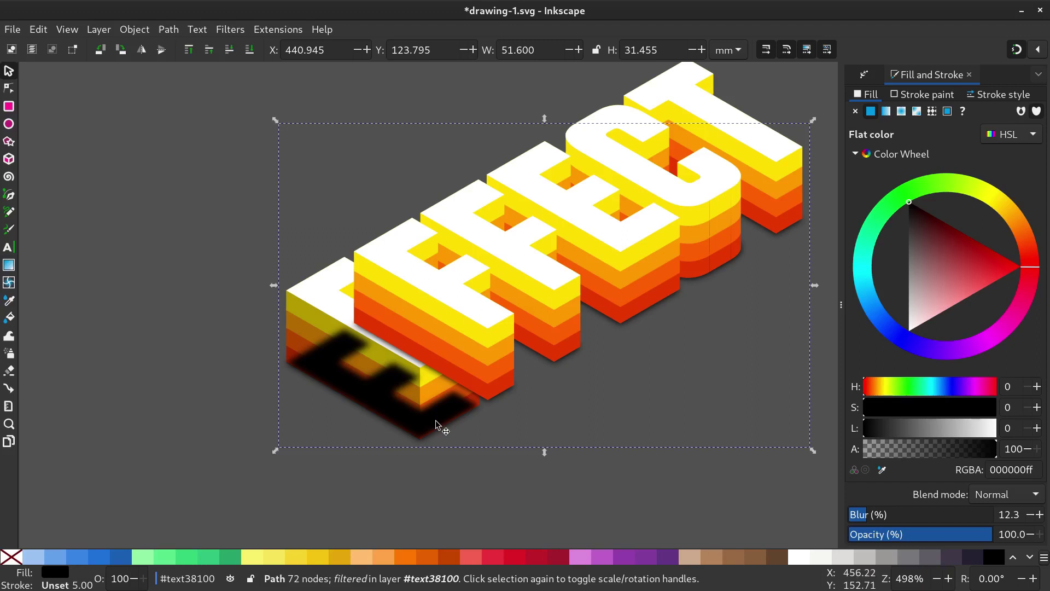
left_click_drag(422, 403, 154, 196)
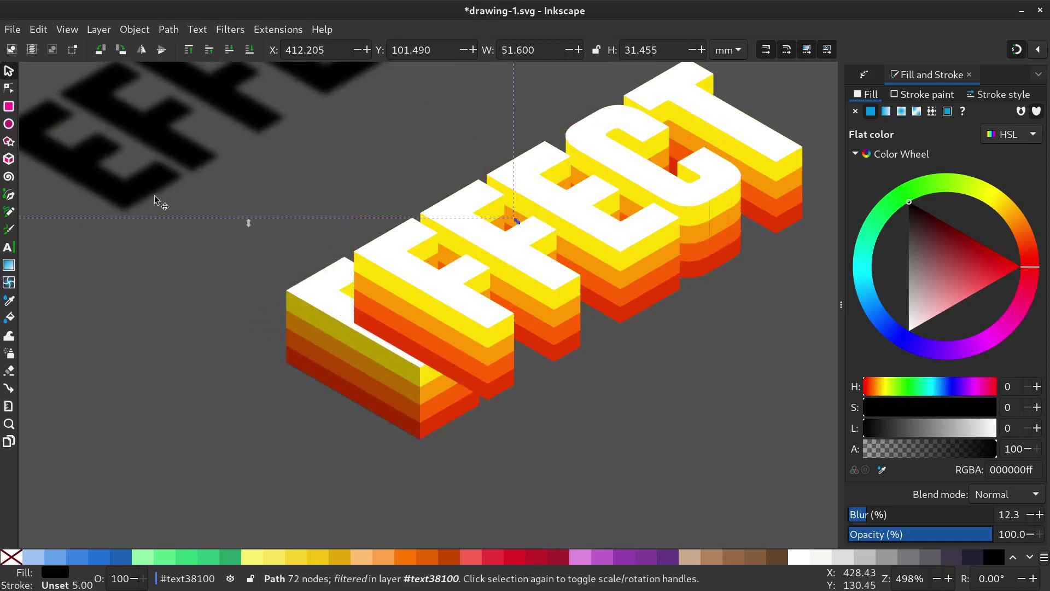
left_click(393, 472)
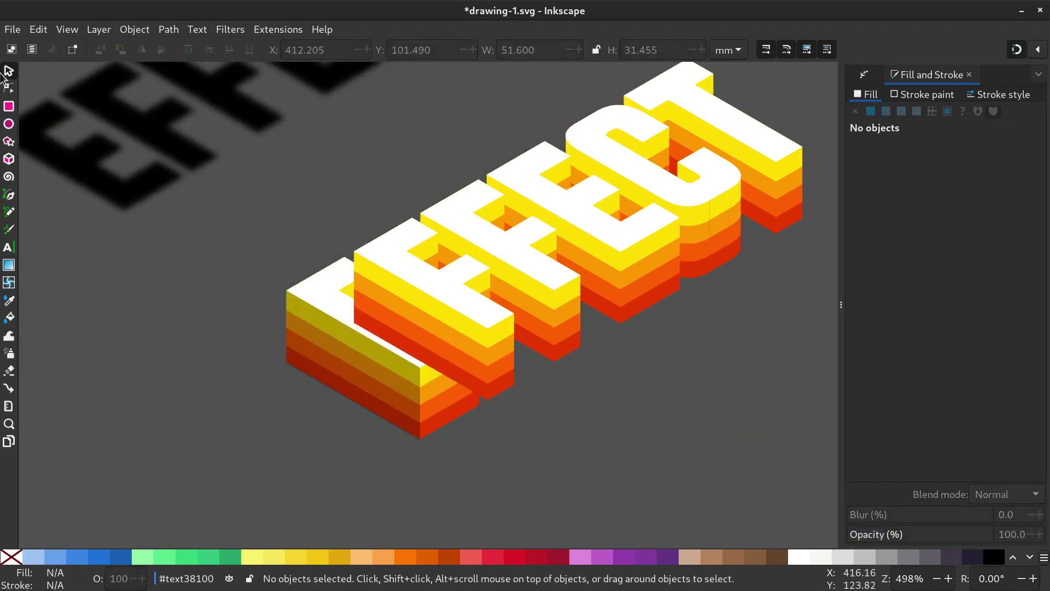
Draw a closed shading path over the second E's side and select it with the lettering.
left_click(9, 195)
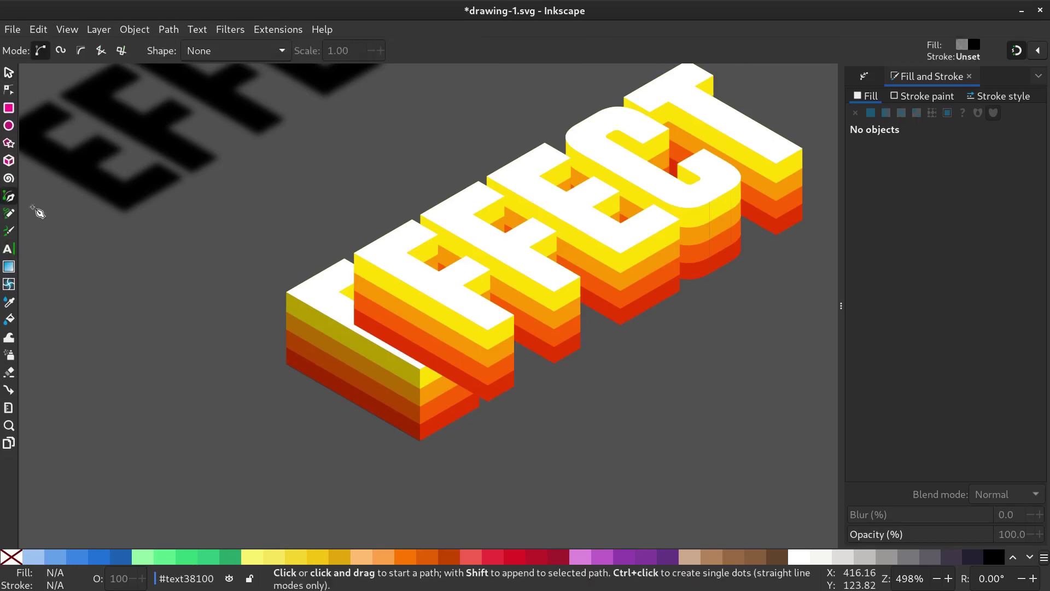
left_click(375, 235)
left_click(417, 235)
key("s")
left_click(9, 194)
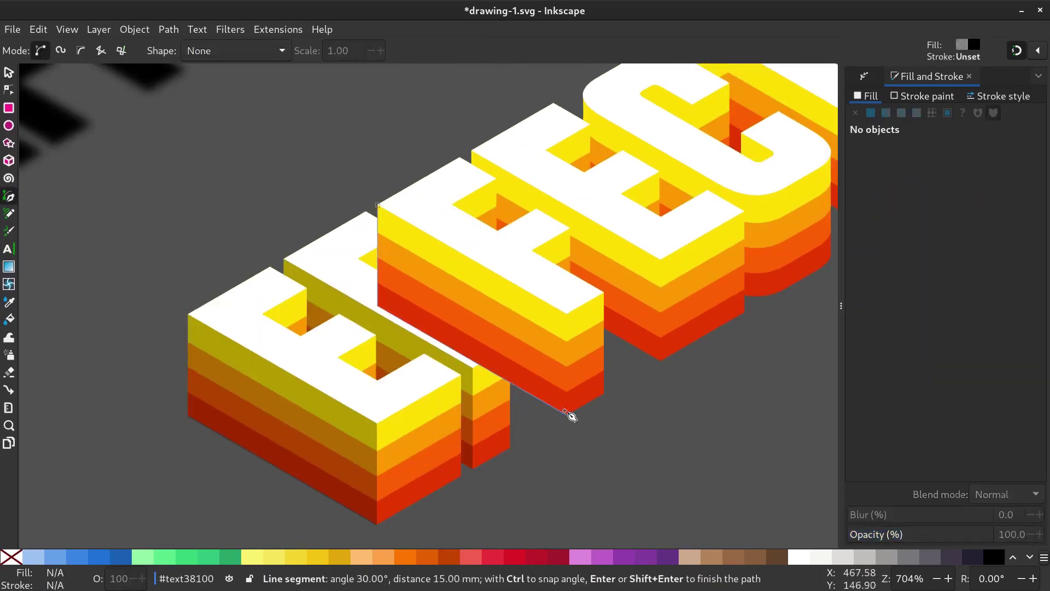
left_click(321, 239)
left_click(511, 239)
left_click(510, 450)
left_click(321, 239)
key("s")
key("ctrl+a")
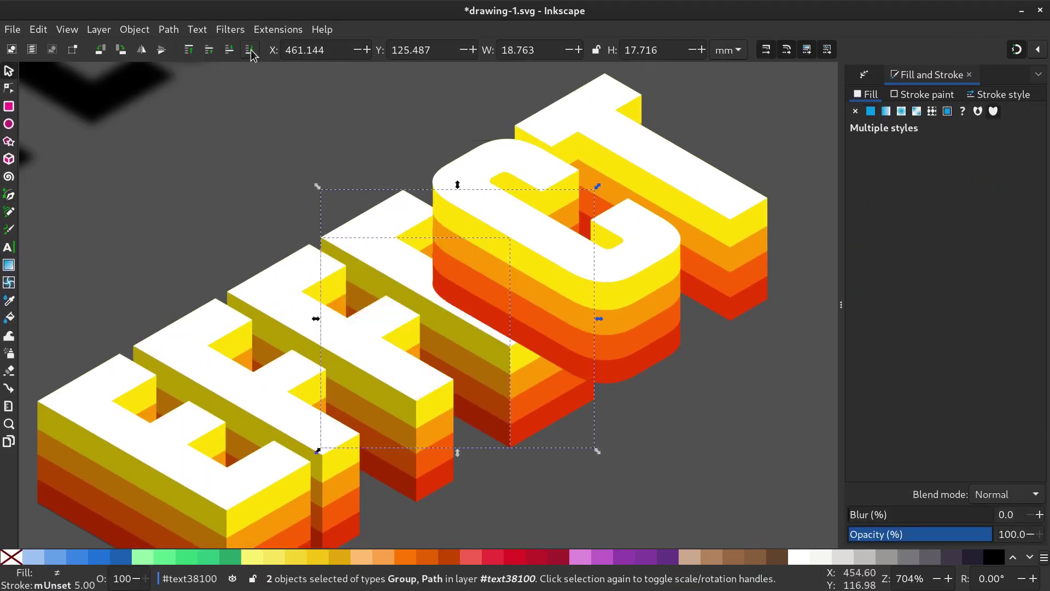
Group the second E with its shading, then trace a shading path over the C's curved side.
key("ctrl+g")
key("Escape")
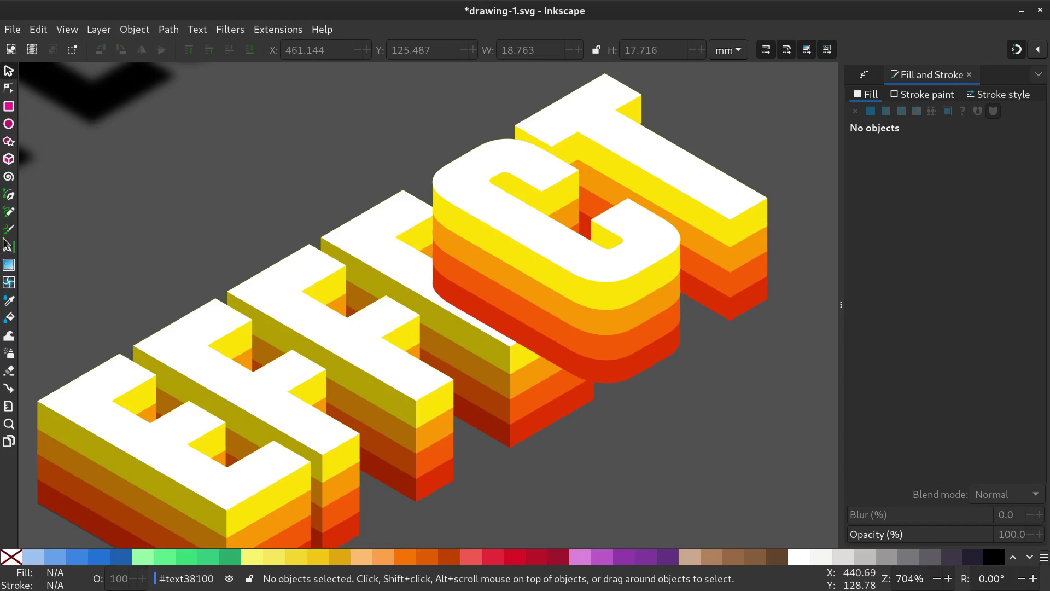
left_click(8, 197)
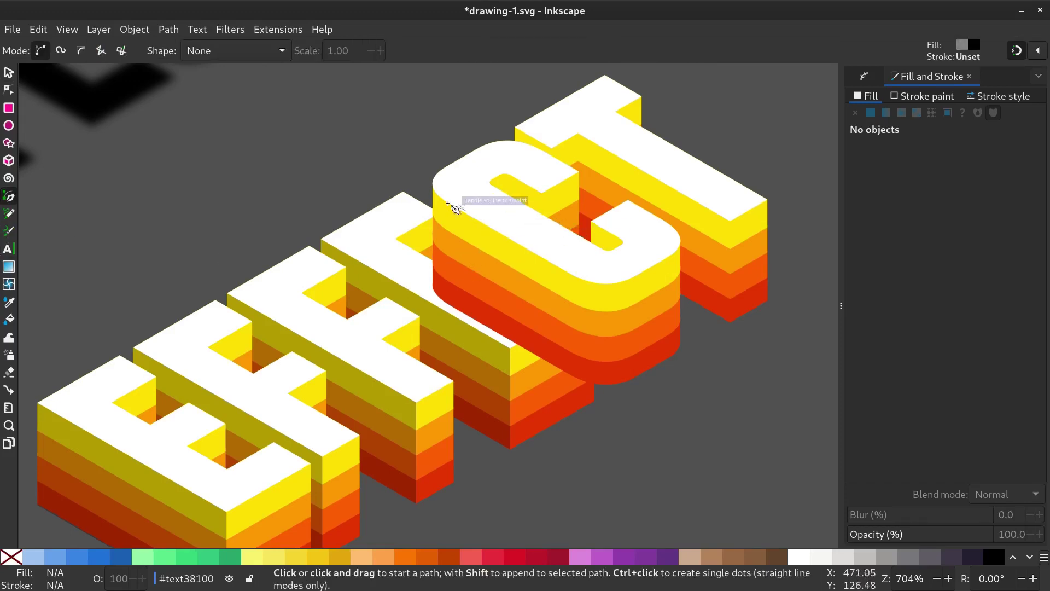
scroll(469, 246, "up", 2)
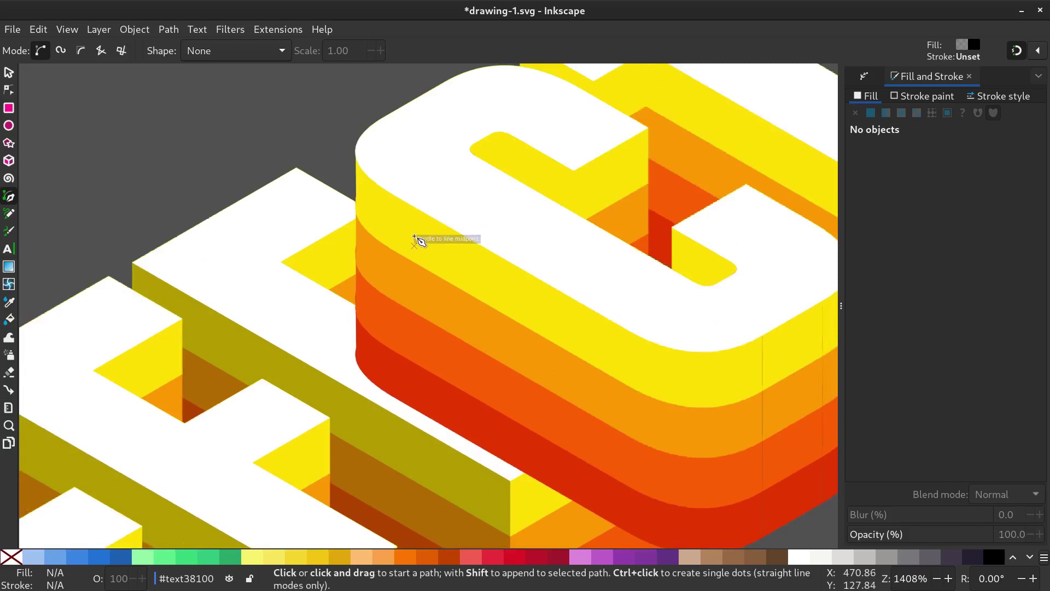
left_click(356, 157)
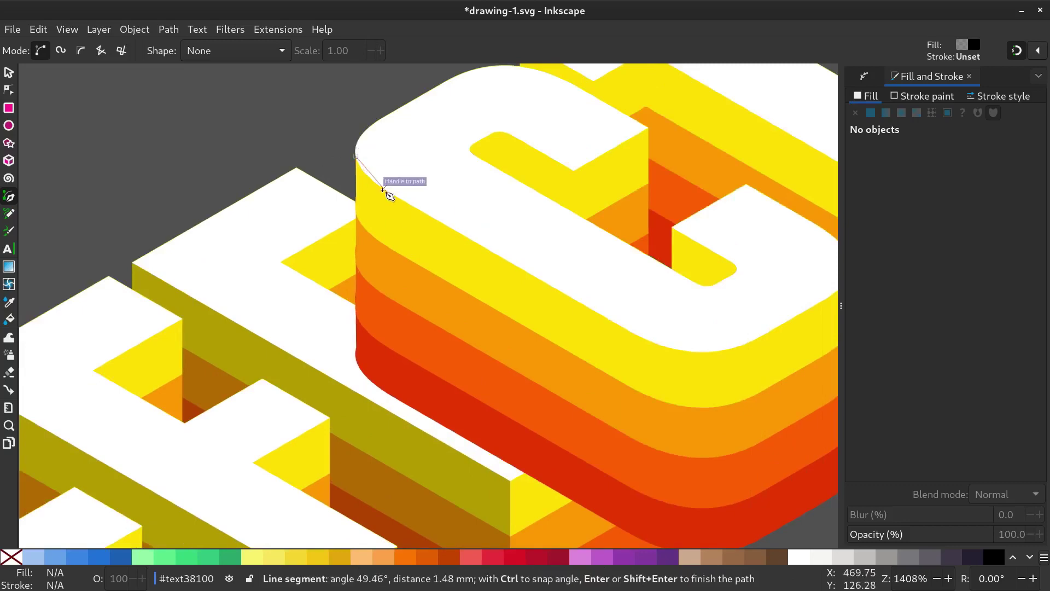
left_click_drag(395, 200, 624, 458)
scroll(492, 328, "down", 3)
key("Return")
key("minus")
key("minus")
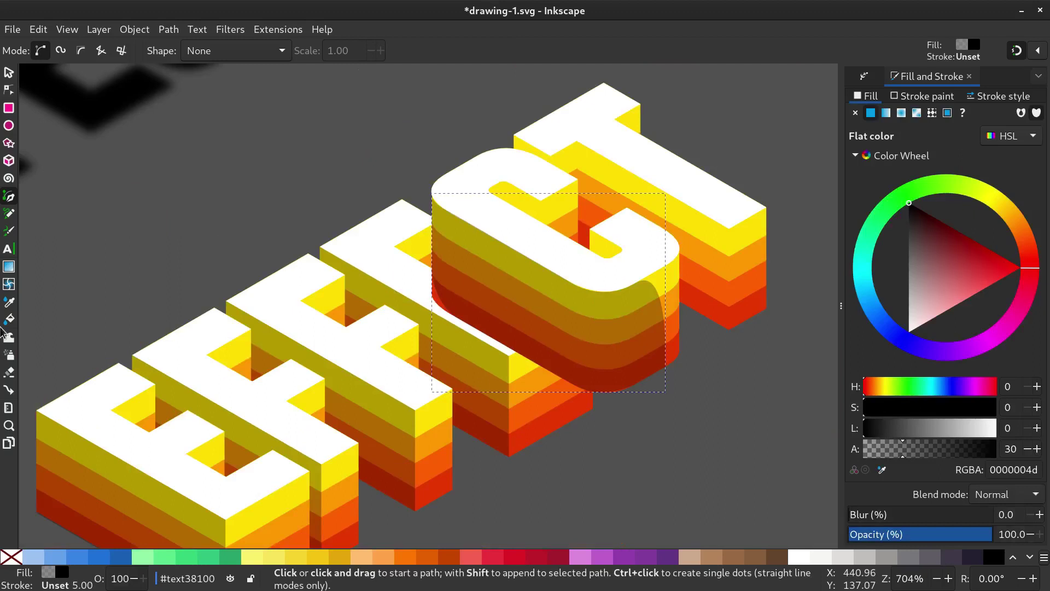
Give the C's shading a linear black-to-transparent gradient starting at about 30 alpha, centred mid-shape.
left_click(9, 268)
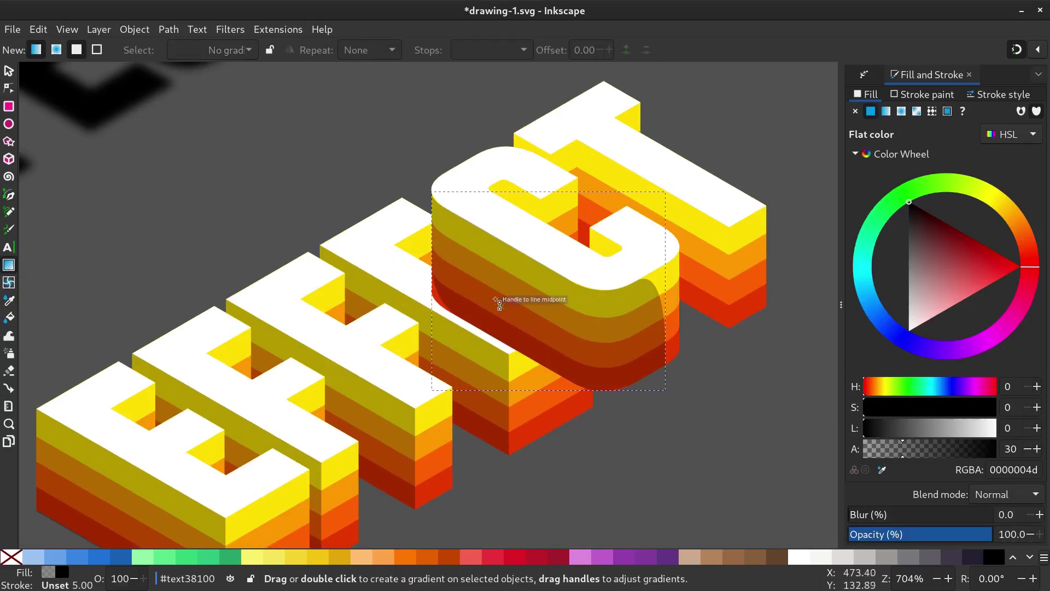
left_click_drag(495, 300, 556, 310)
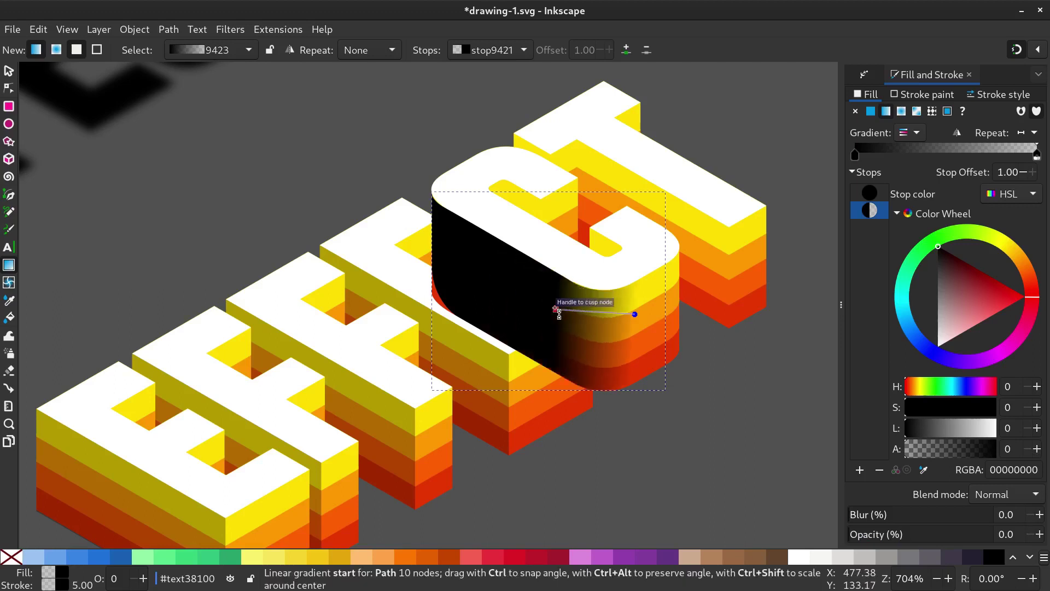
left_click(930, 451)
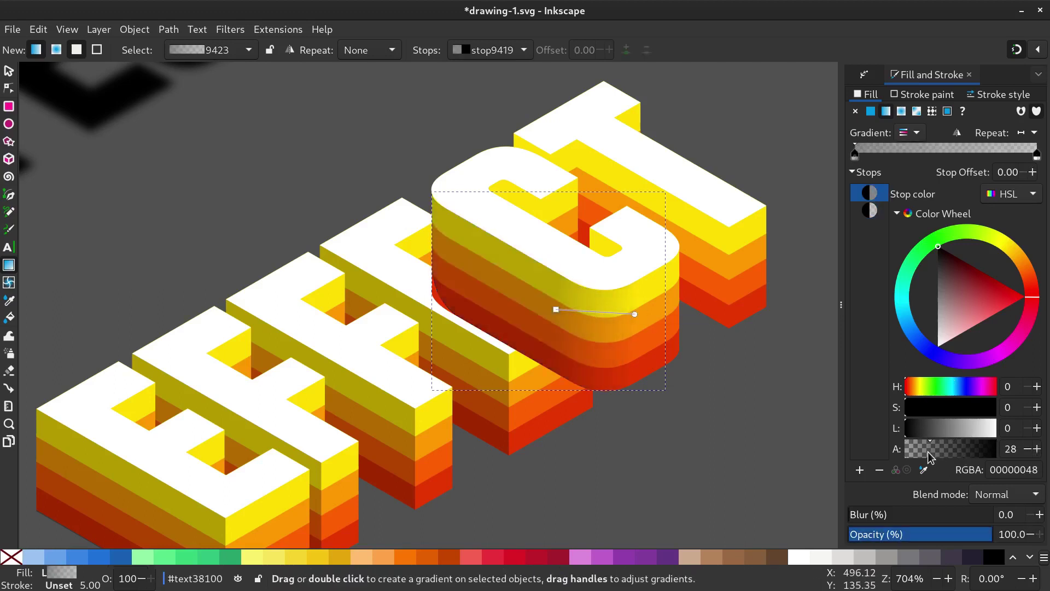
left_click_drag(933, 453, 934, 453)
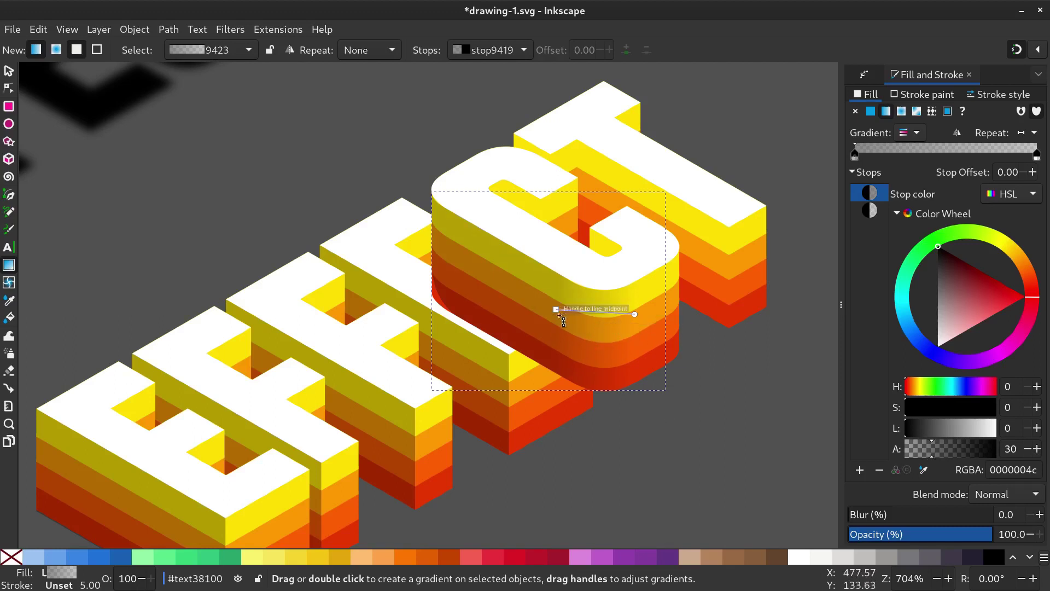
left_click_drag(556, 310, 574, 313)
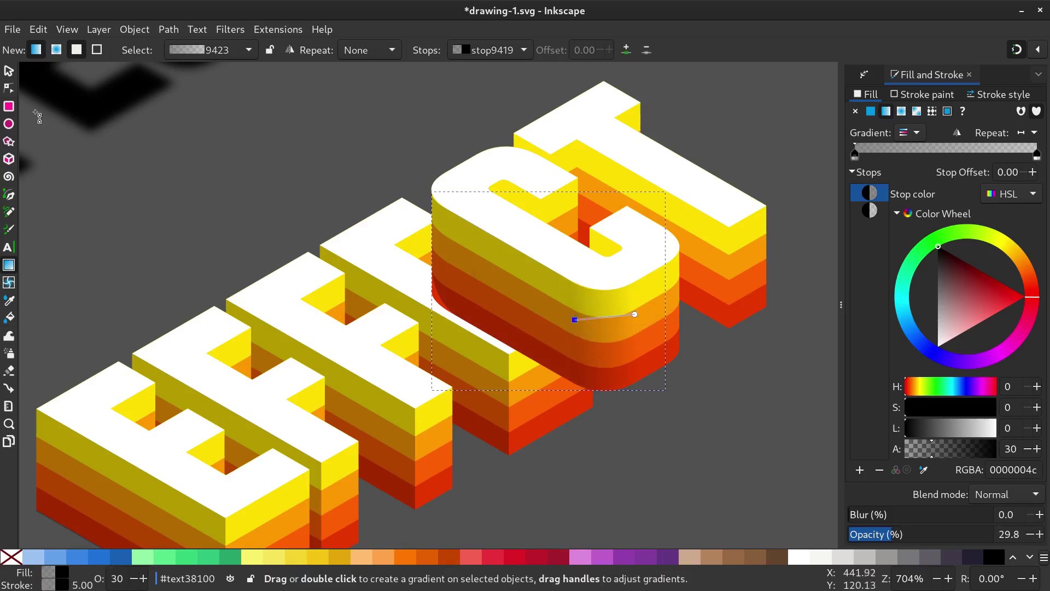
Select the C together with its shading and bring up their context menu.
left_click(8, 71)
left_click_drag(401, 118, 702, 423)
right_click(565, 286)
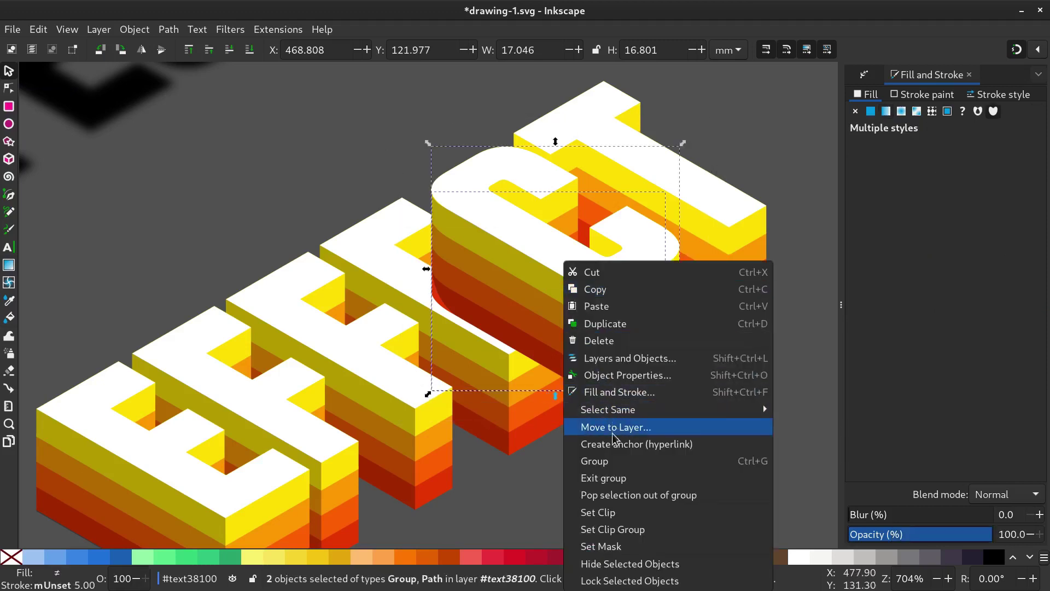
Group the C and the T each with their shading, lowering each group to the bottom.
left_click(595, 460)
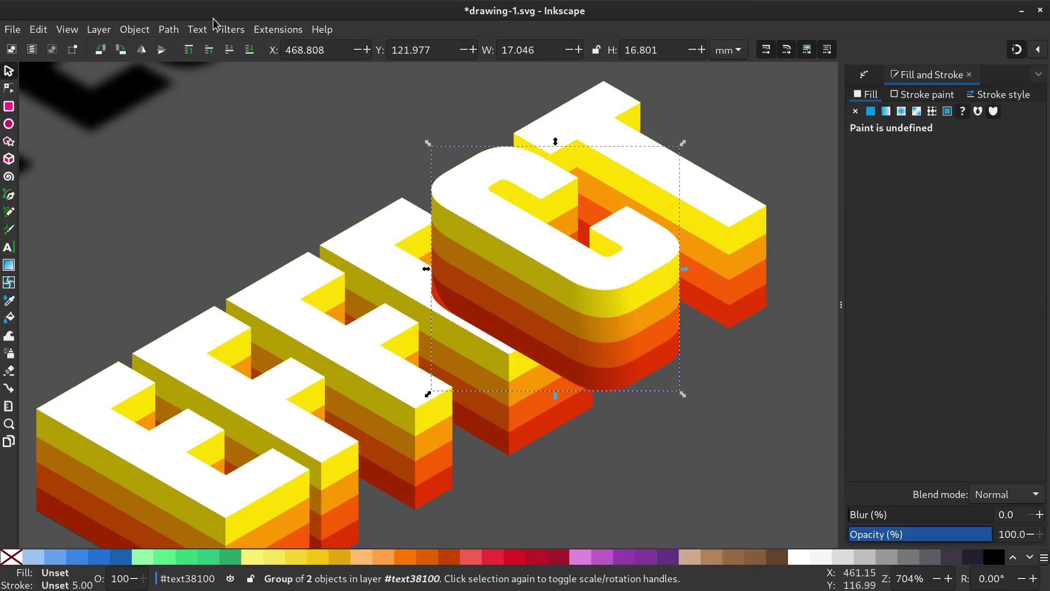
left_click(249, 52)
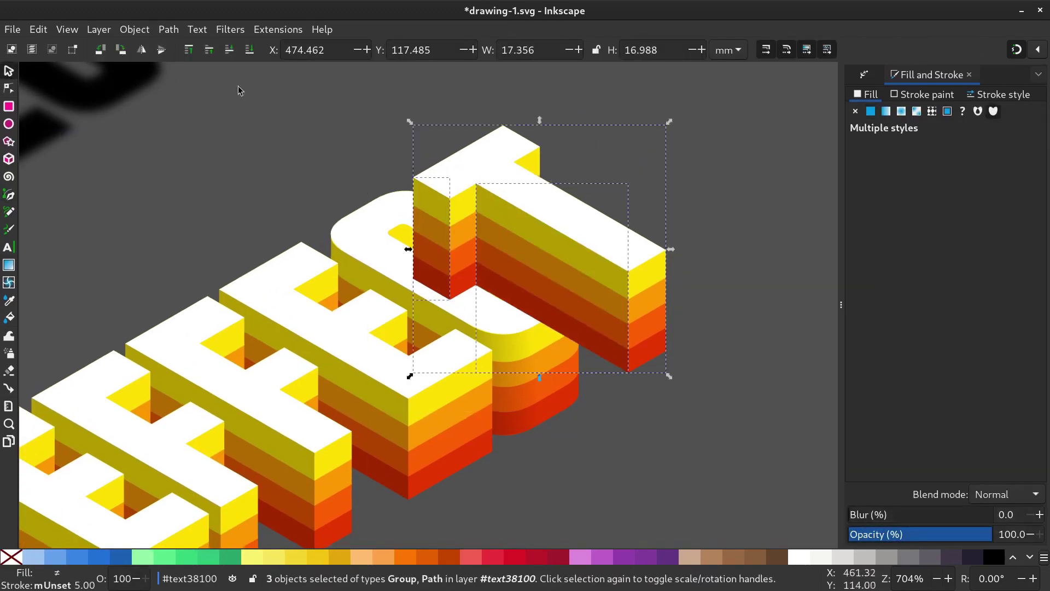
key("ctrl+g")
left_click(250, 50)
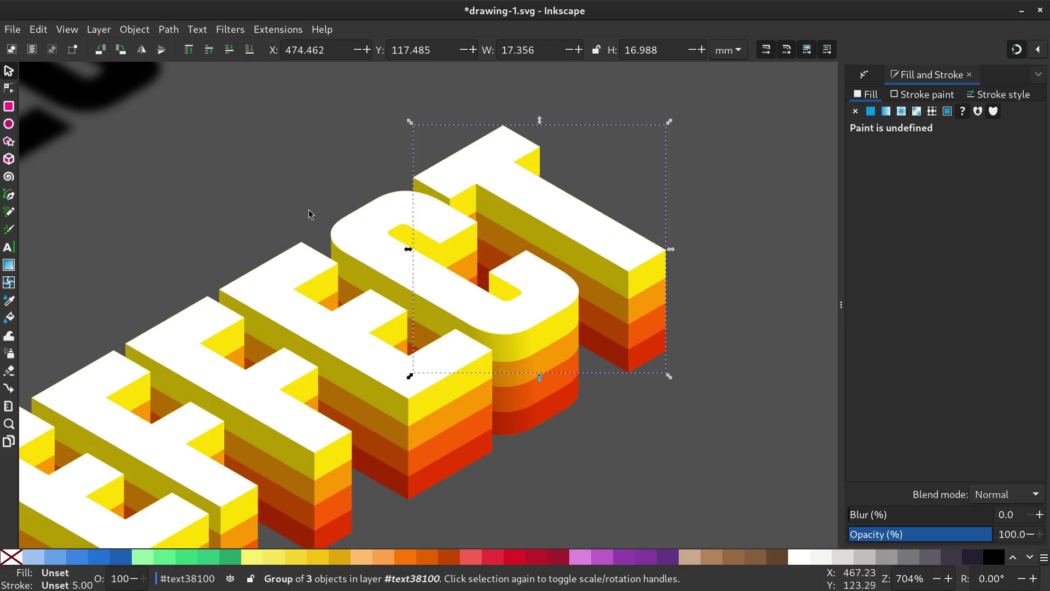
scroll(310, 214, "left", 1)
scroll(423, 211, "down", 1)
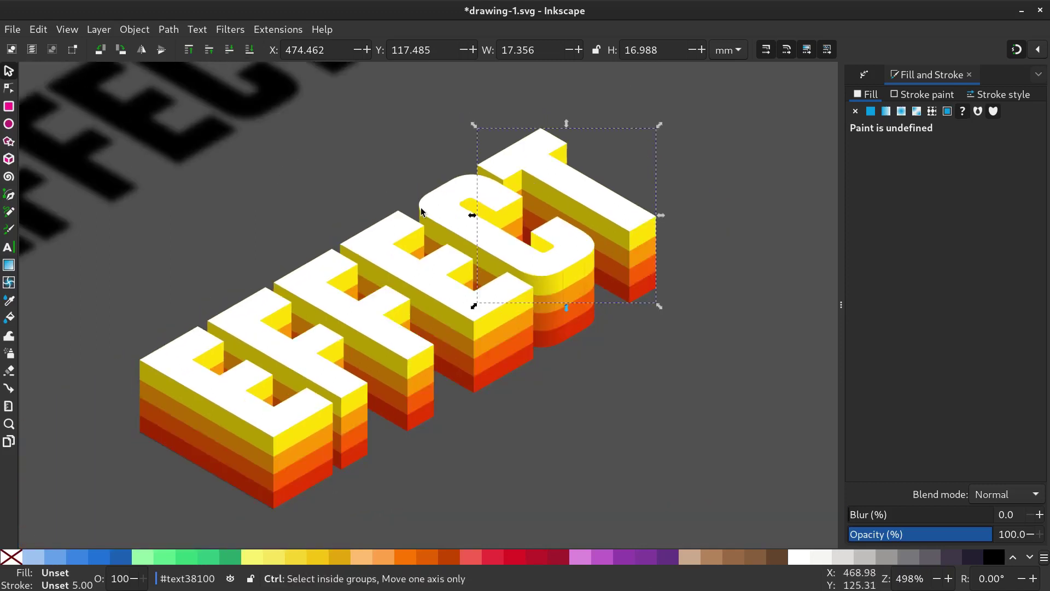
scroll(423, 212, "down", 1)
scroll(147, 217, "up", 2)
scroll(146, 217, "left", 2)
Move the blurred EFFECT shadow under the 3D letters, send it behind, and offset it down-right.
left_click(116, 247)
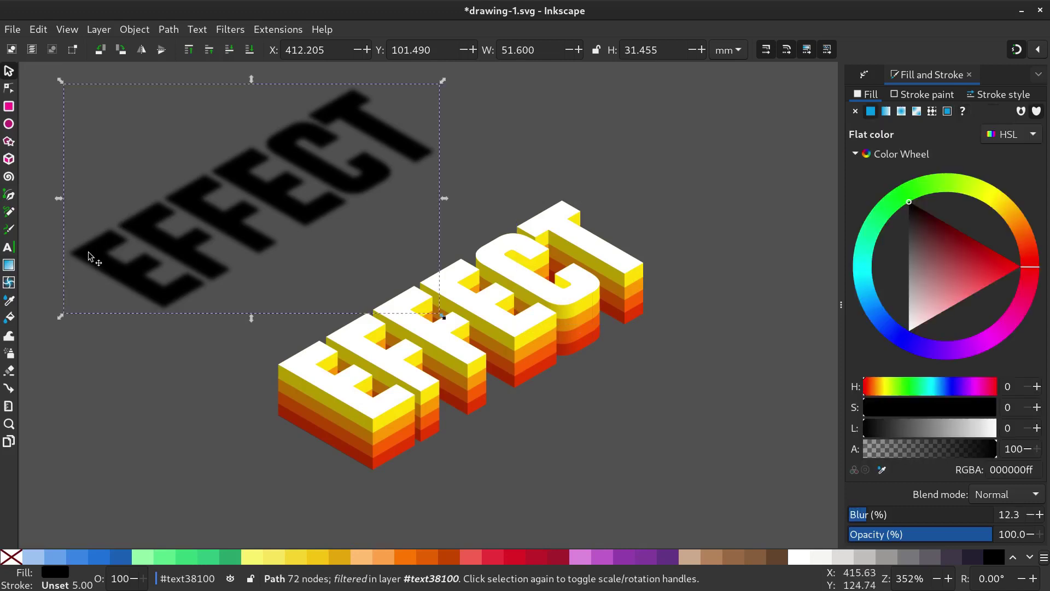
left_click_drag(90, 258, 274, 386)
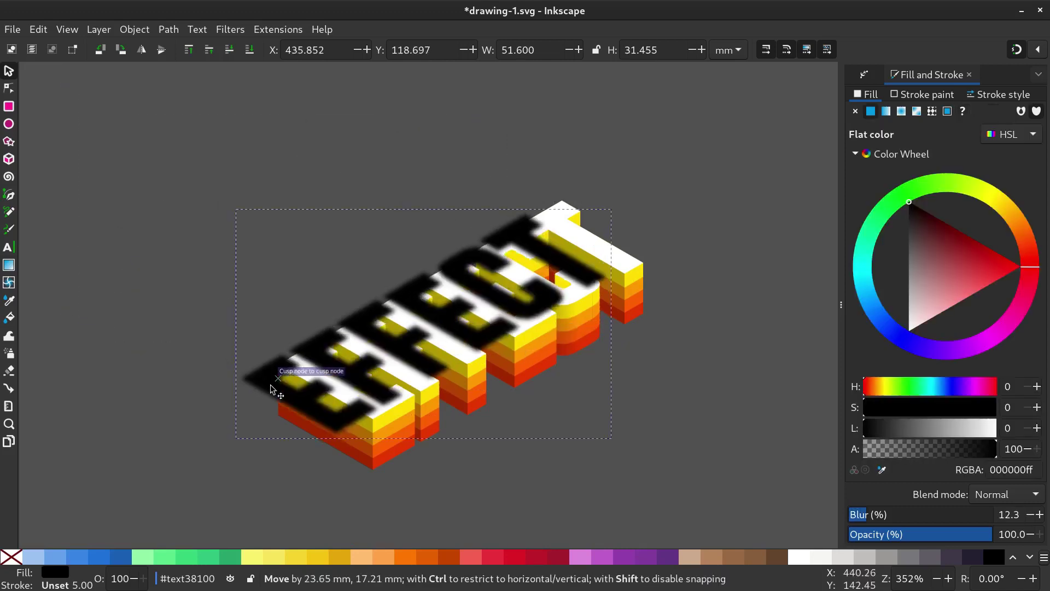
left_click(249, 50)
left_click_drag(259, 385, 297, 422)
Drag the red rounded rectangle up over the lettering.
scroll(404, 372, "down", 2)
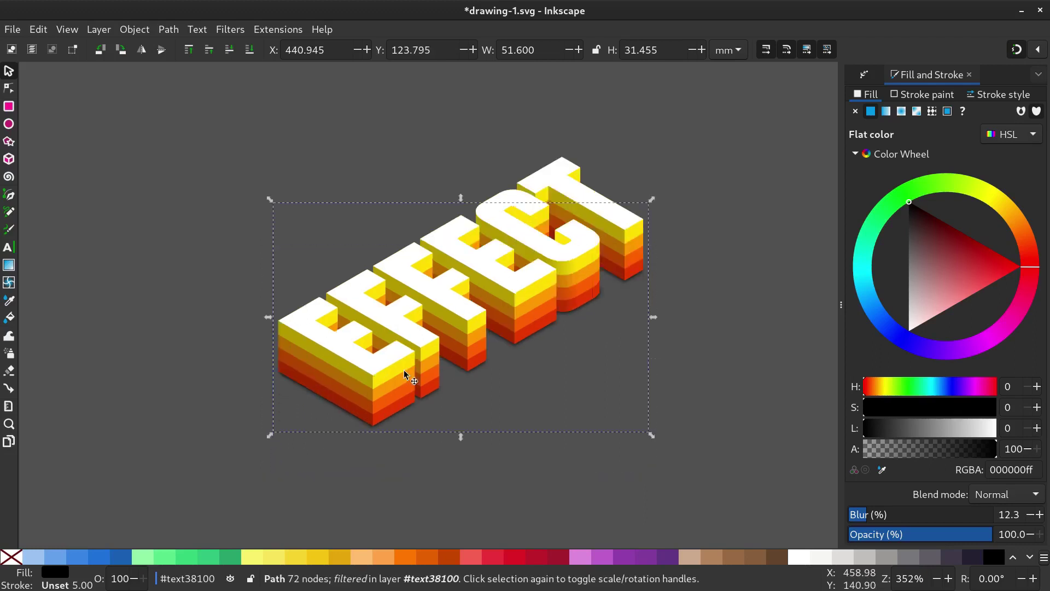
scroll(403, 370, "down", 2)
left_click_drag(388, 543, 361, 152)
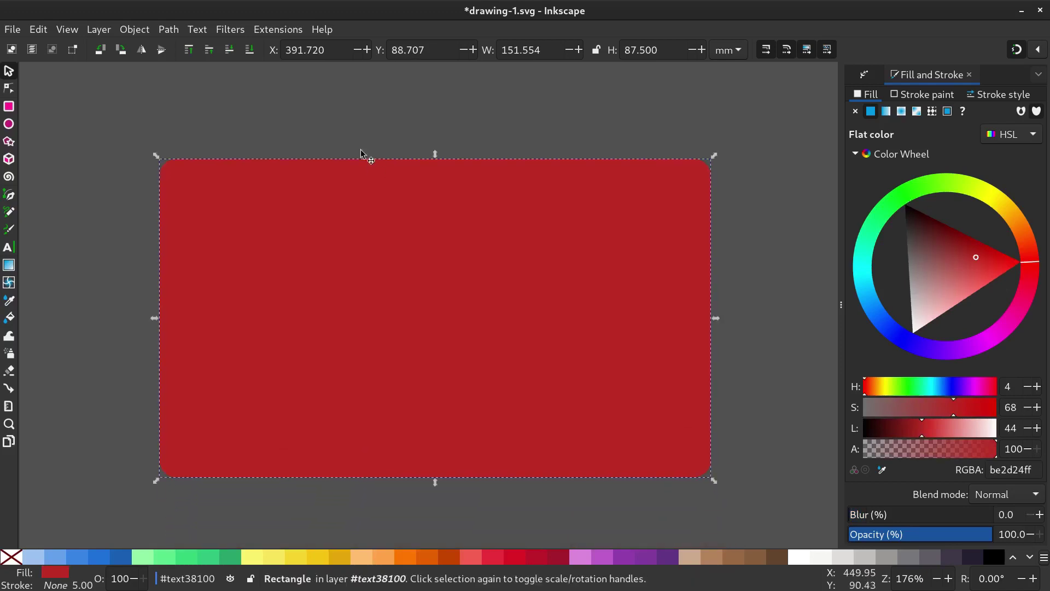
Send the red rounded rectangle to the back, nudge it into place, and hide the docked dialogs with F12.
left_click(250, 50)
left_click_drag(323, 245, 336, 257)
key("F12")
scroll(323, 317, "up", 3)
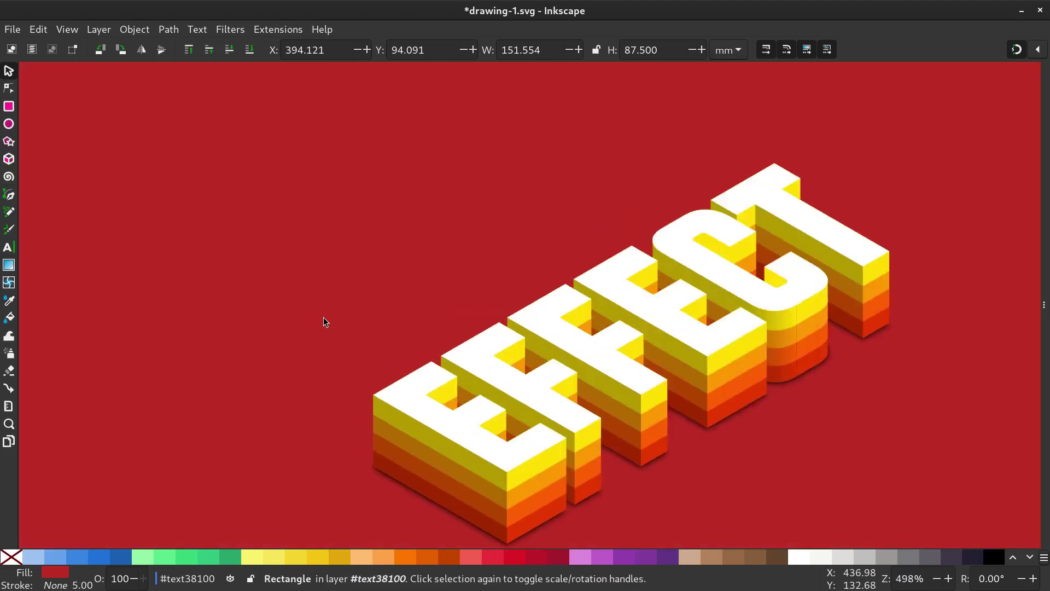
scroll(356, 315, "down", 3)
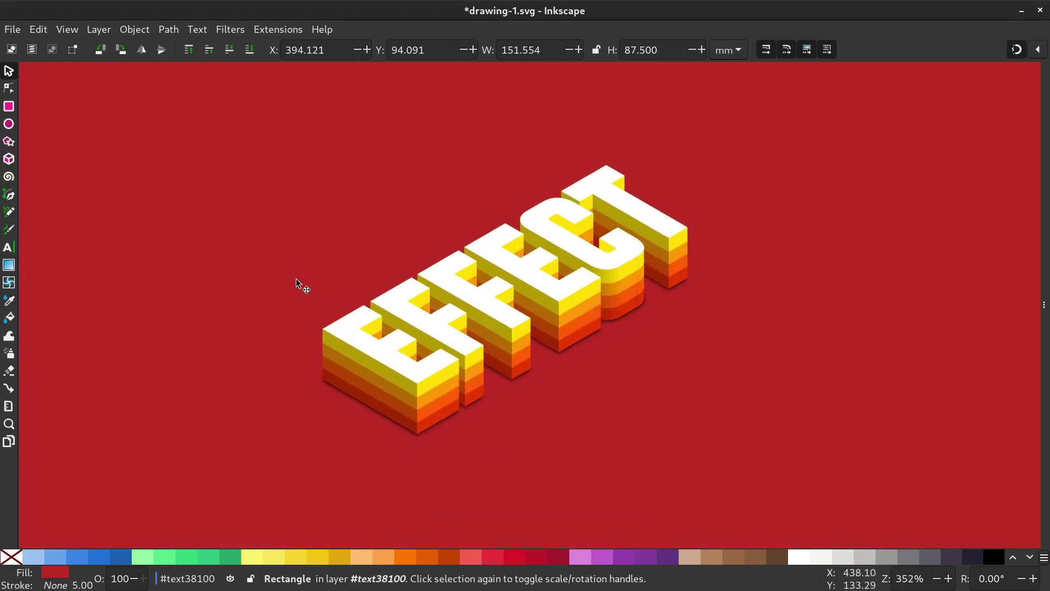